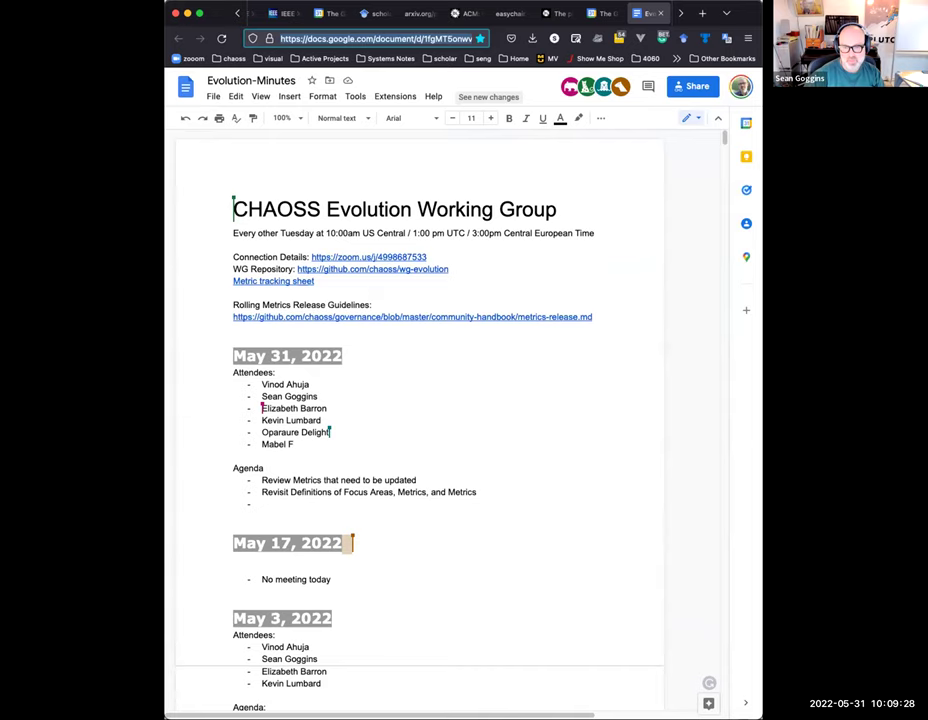
click(416, 465)
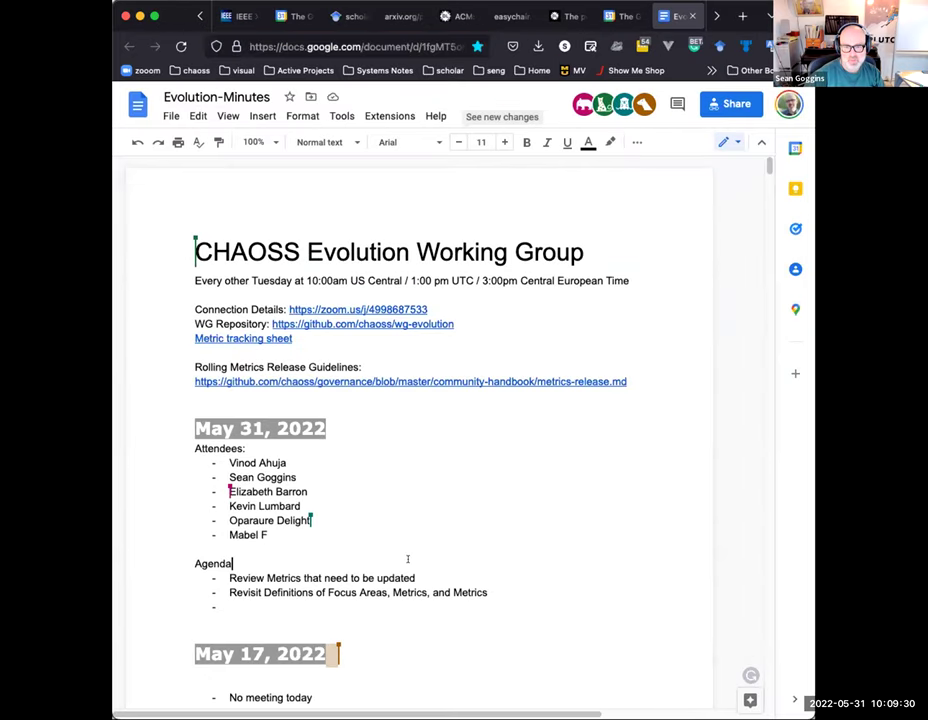
click(321, 607)
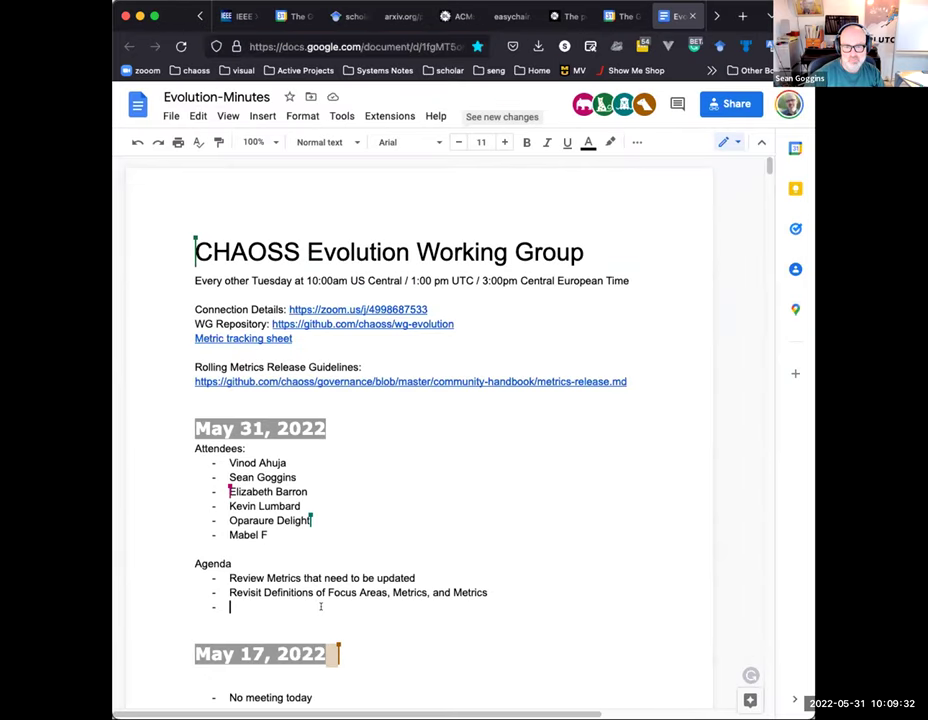
click(449, 573)
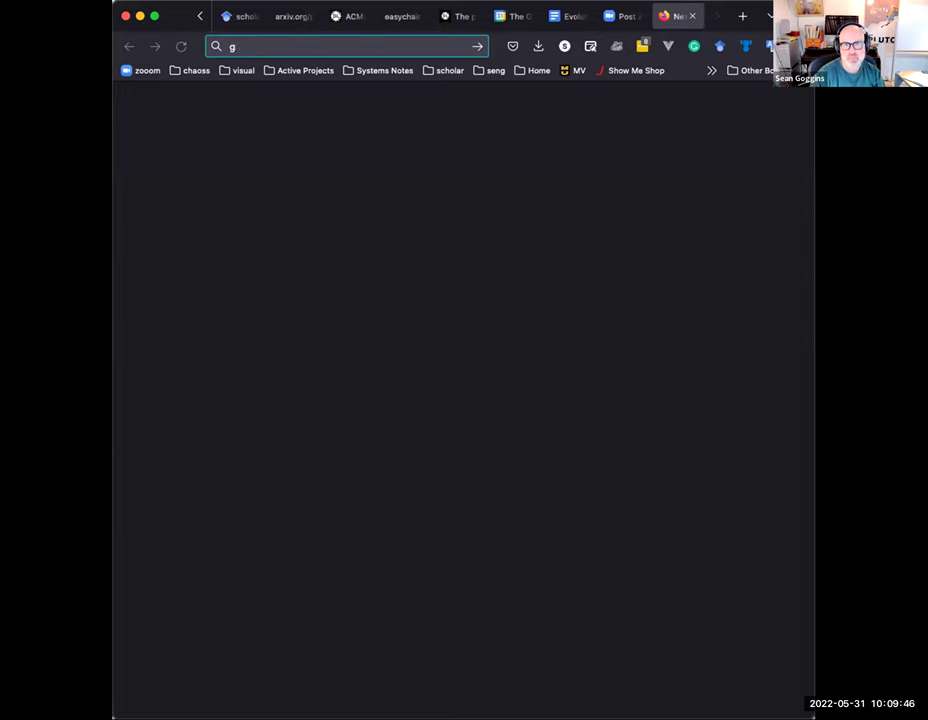
- Open the github.com/chaoss/wg-evolution repository and display its open issues
text(g)
key(Right)
text(c)
key(Right)
text(wg-evolution/)
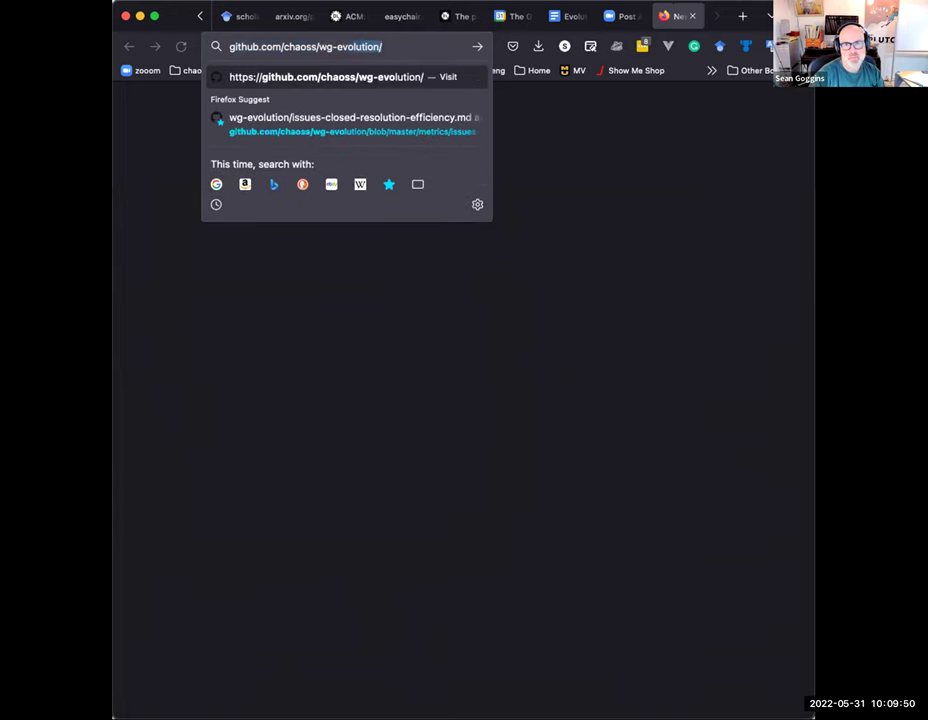
key(Return)
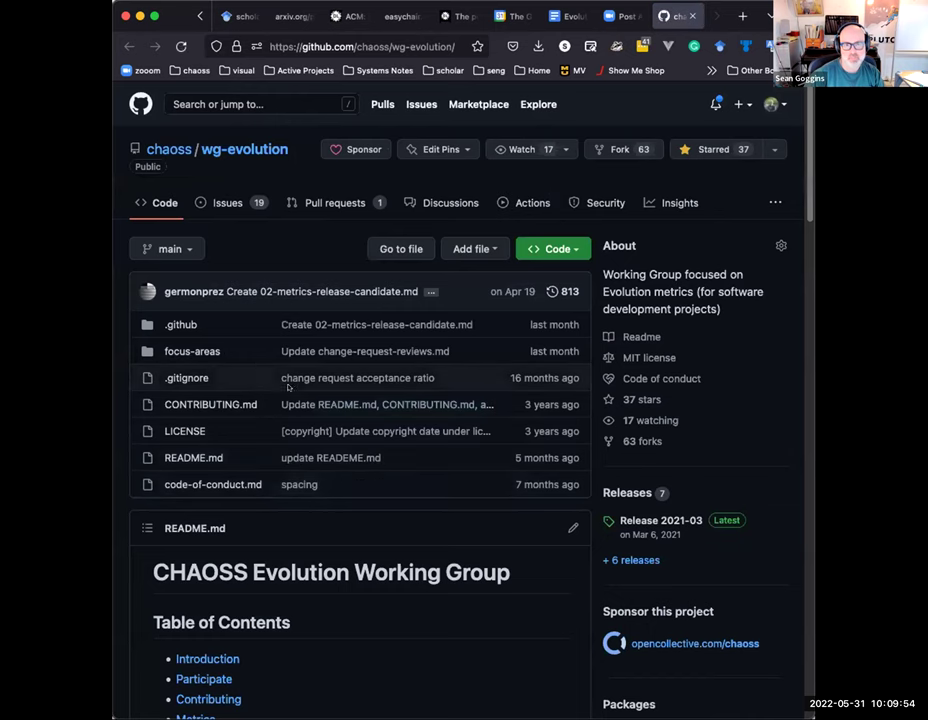
click(240, 208)
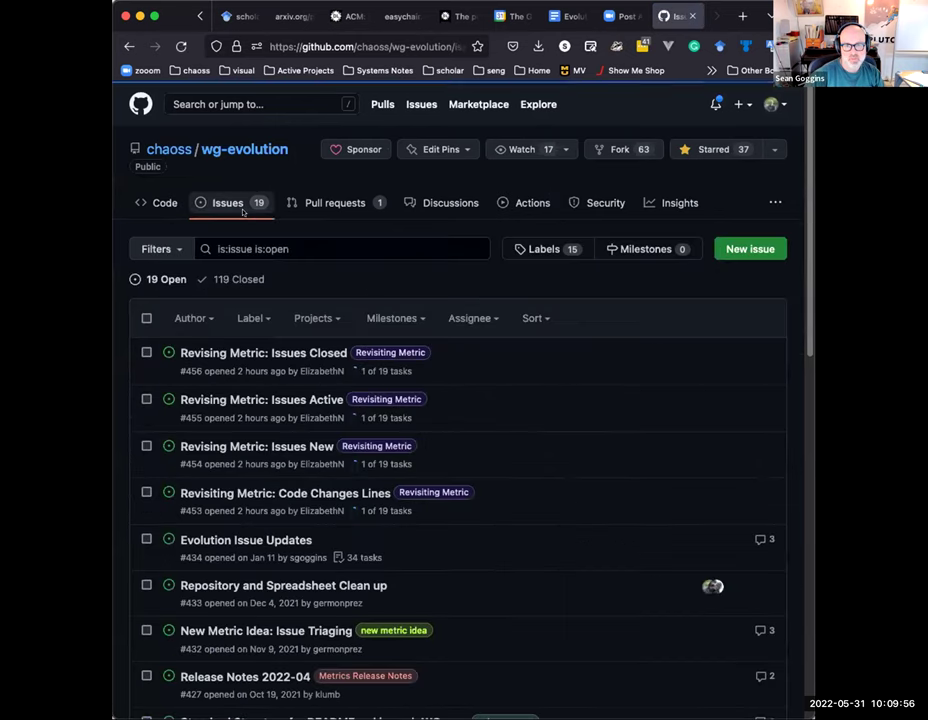
- Open the "Revising Metric: Issues Closed" issue and review its checklist and the specific metric details that require attention
mouse_move(279, 350)
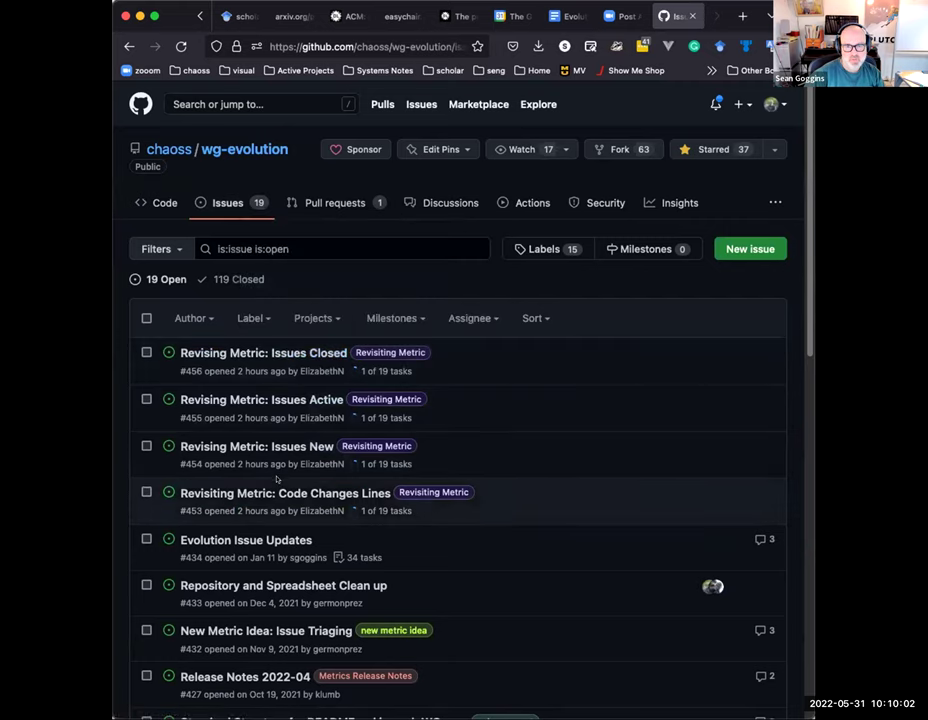
mouse_move(280, 493)
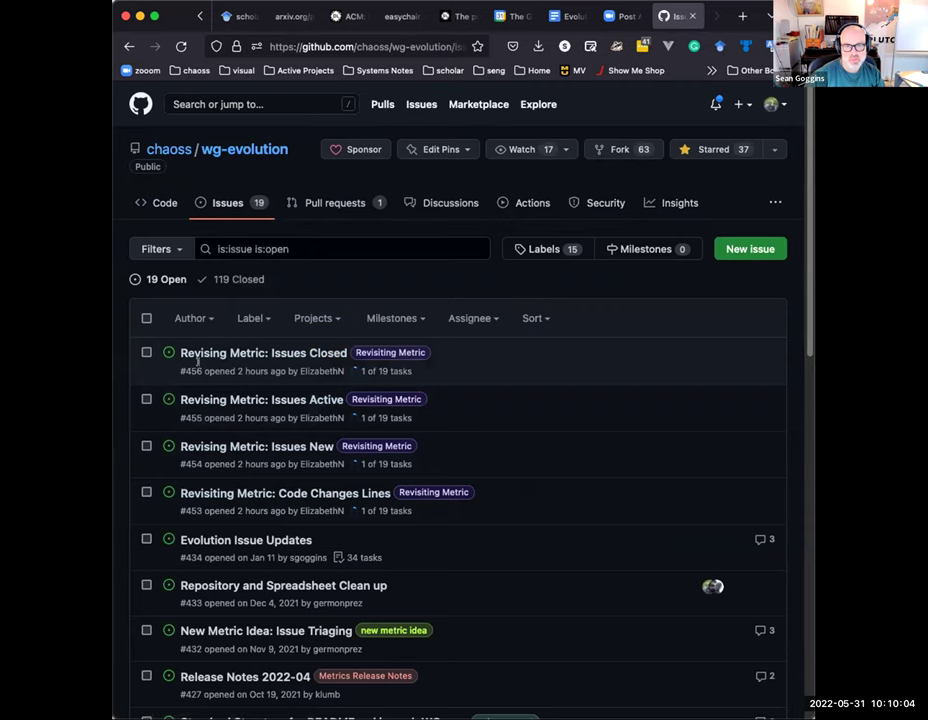
mouse_move(244, 354)
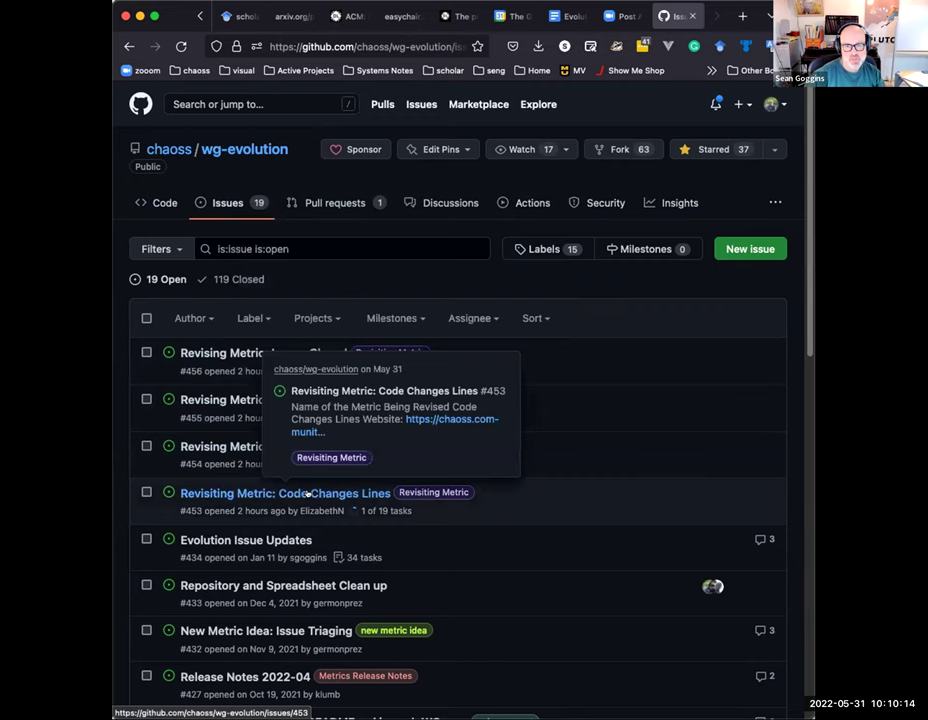
click(241, 346)
scroll(464, 571, down, 1)
scroll(464, 571, down, 3)
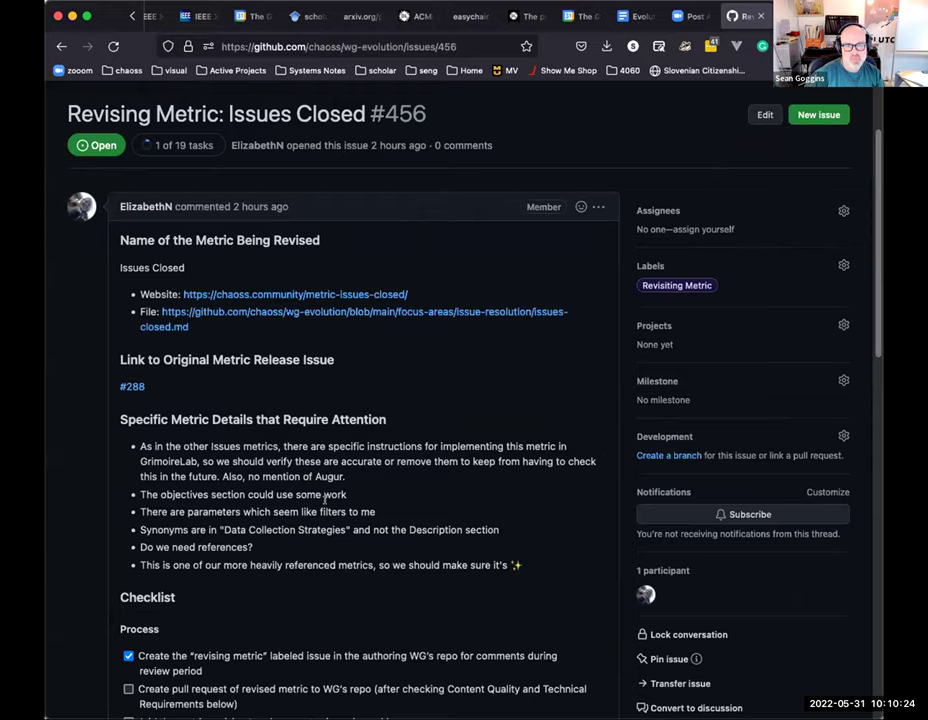
scroll(349, 503, down, 5)
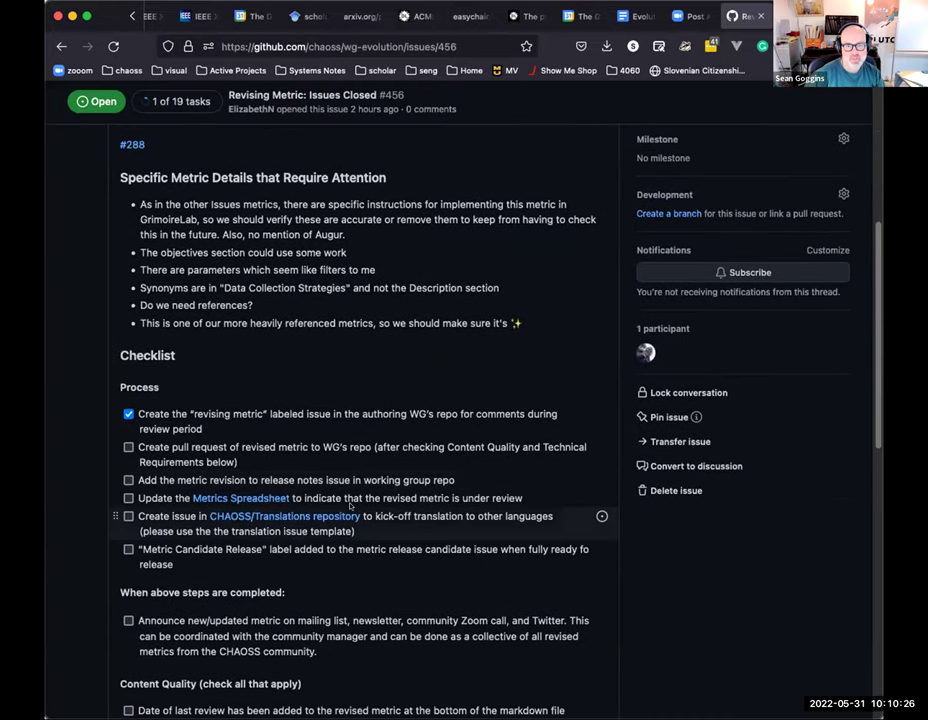
scroll(349, 505, down, 2)
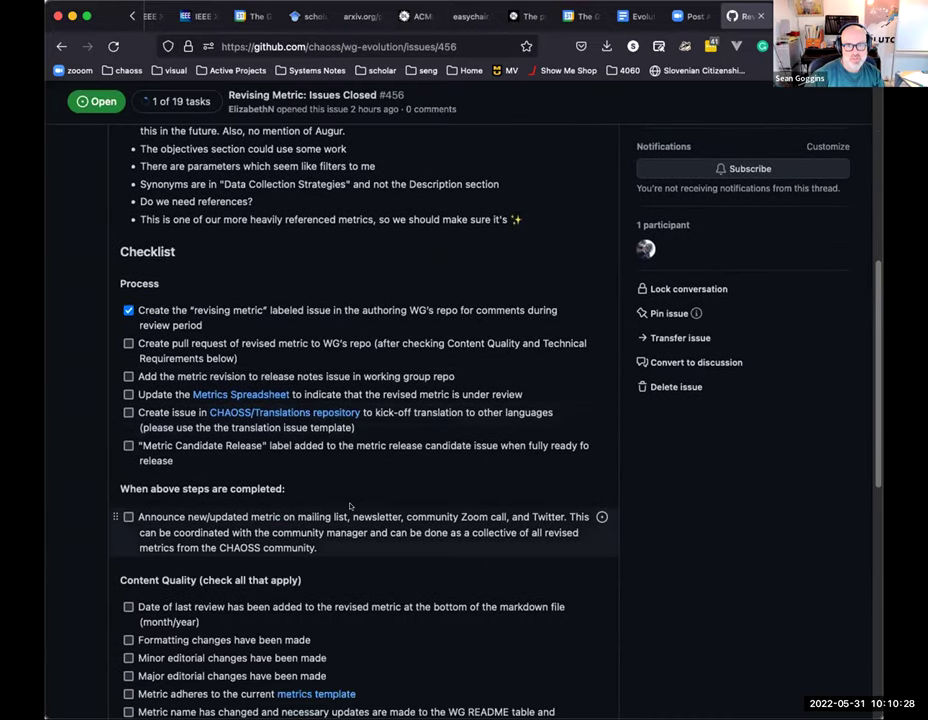
scroll(349, 505, up, 6)
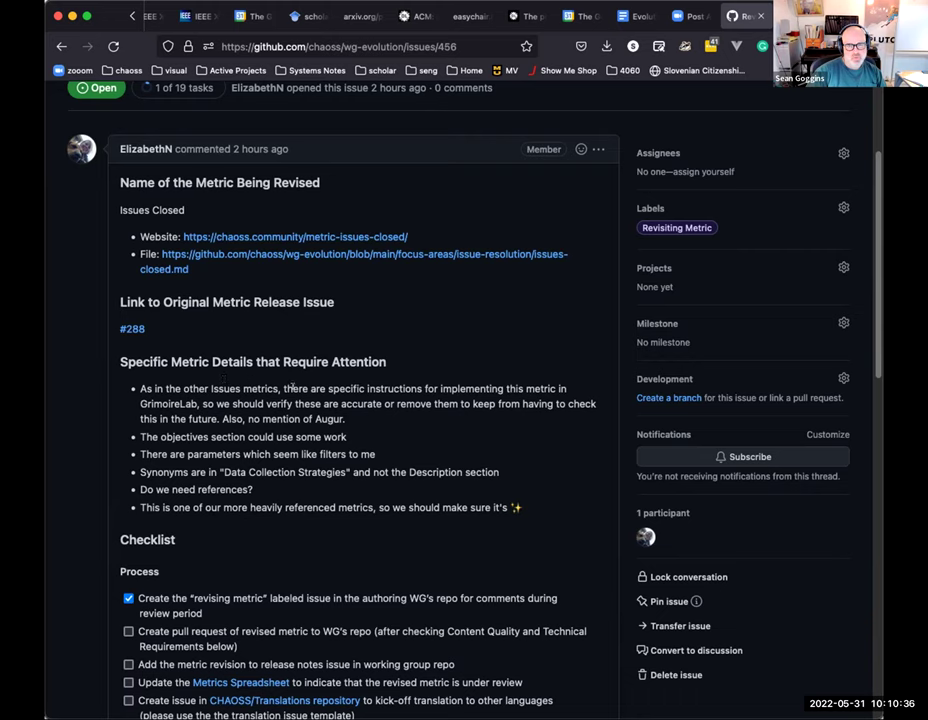
drag(190, 388, 522, 508)
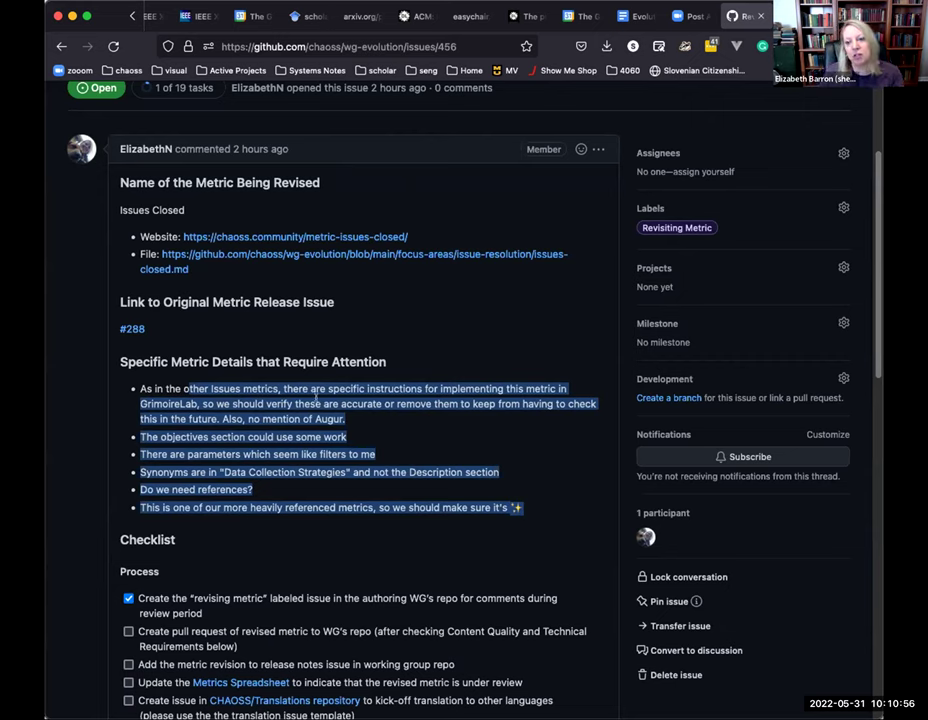
click(290, 388)
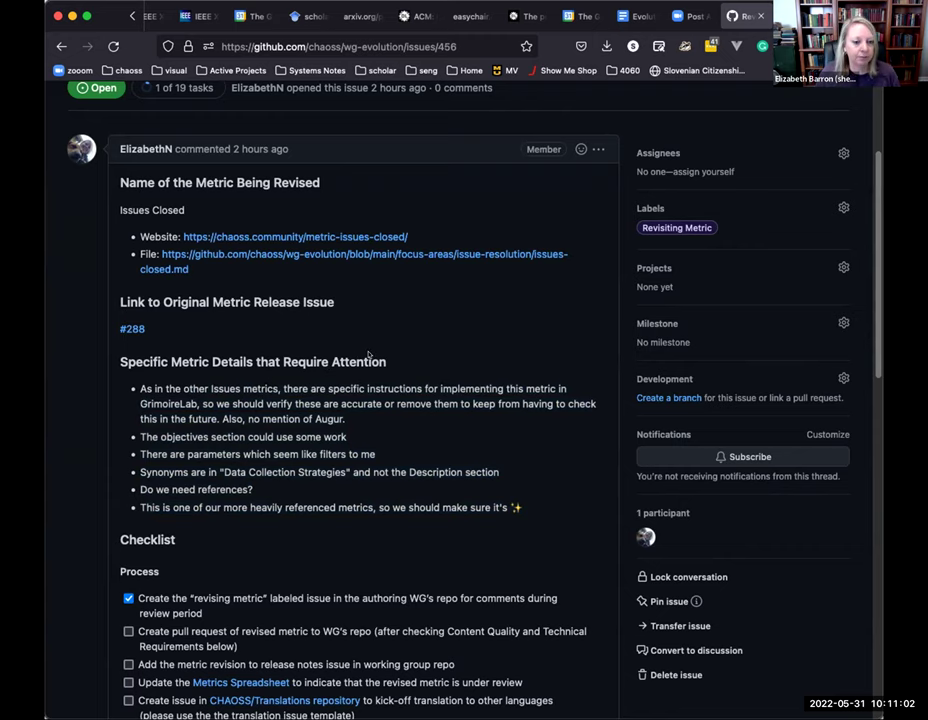
- Return to the repository's issue list and copy its web address
click(61, 46)
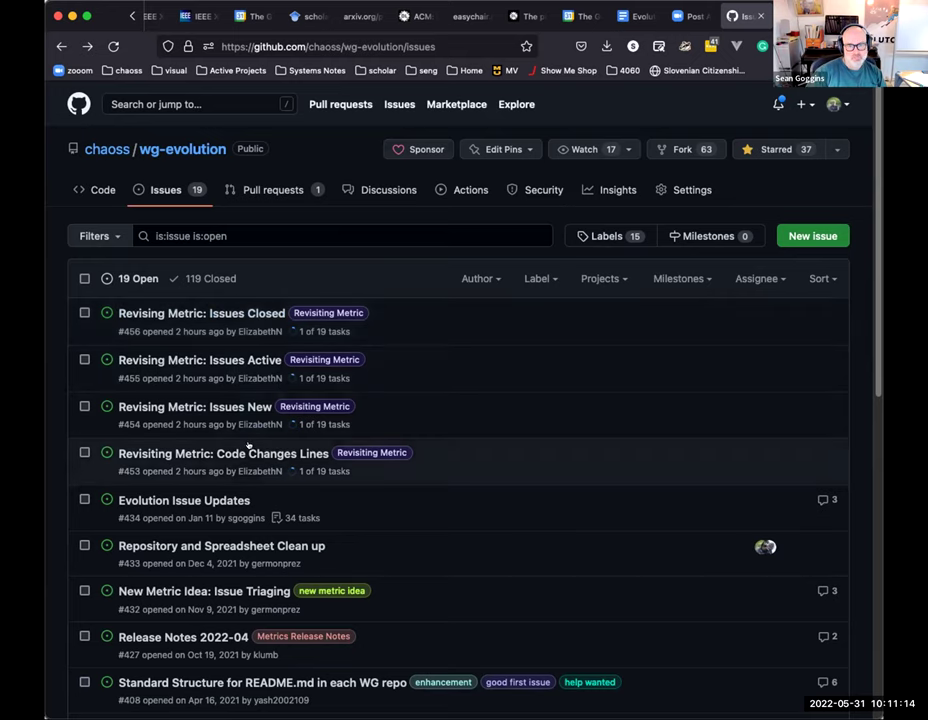
mouse_move(274, 446)
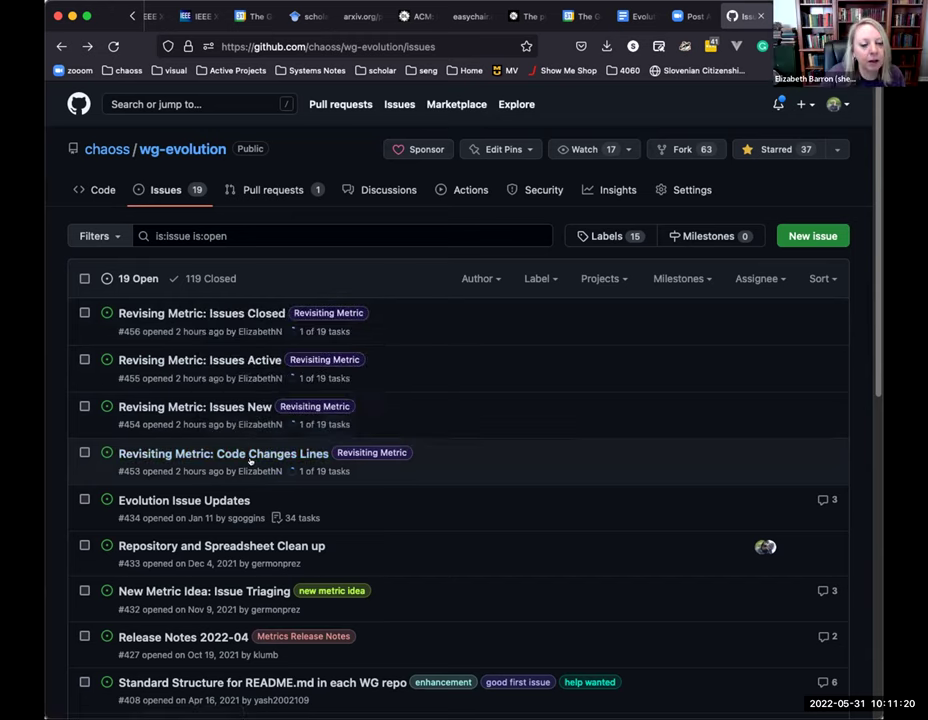
click(385, 46)
right_click(389, 48)
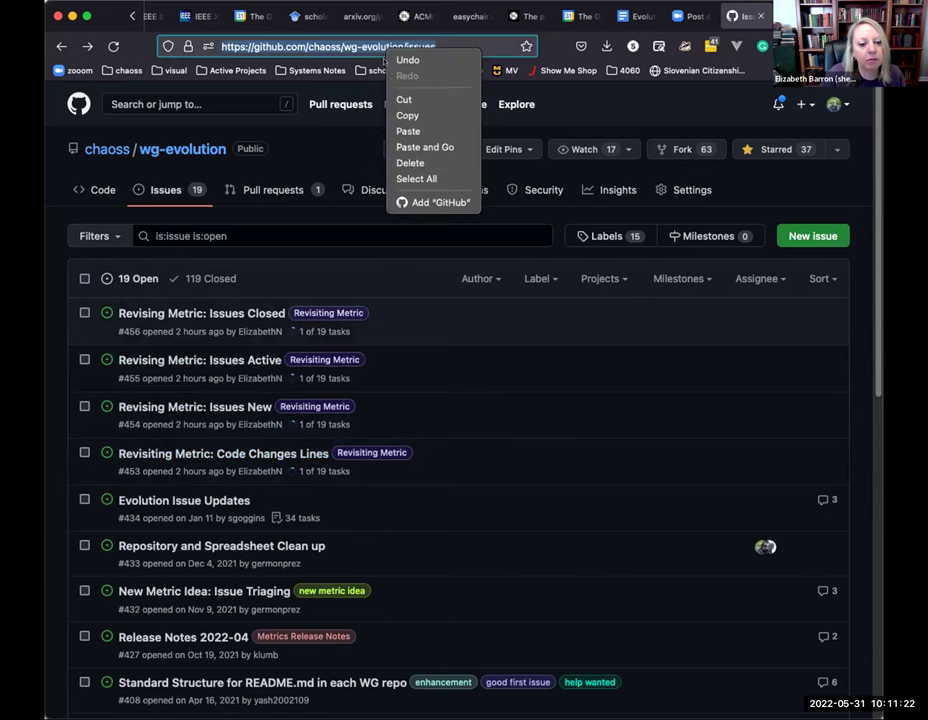
click(407, 116)
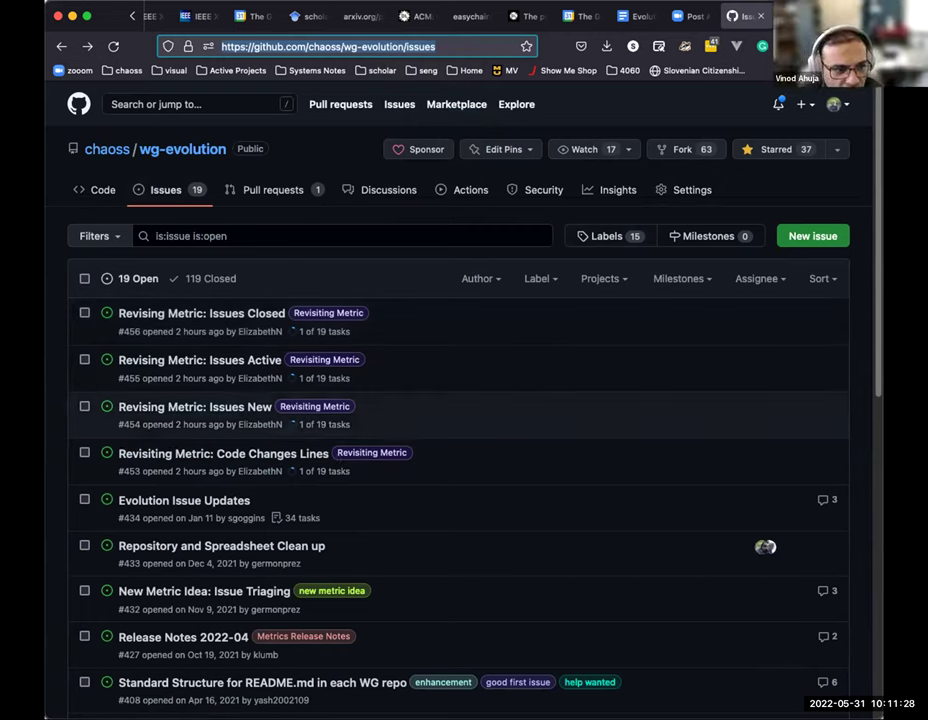
click(578, 332)
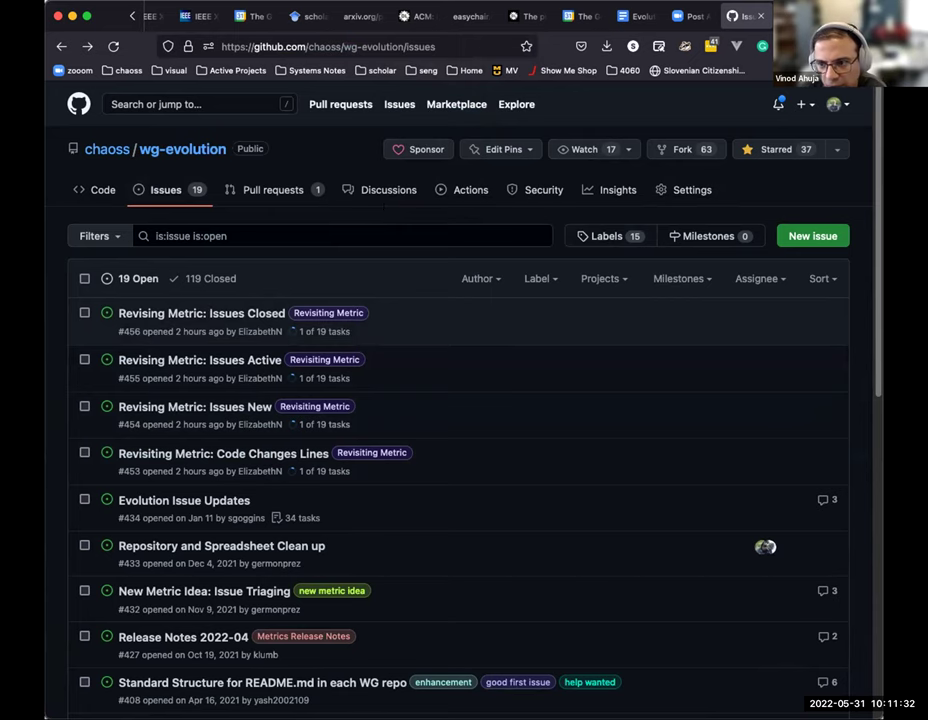
- Open the "Revising Metric: Issues Active" issue and review the specific metric details that require attention
click(215, 358)
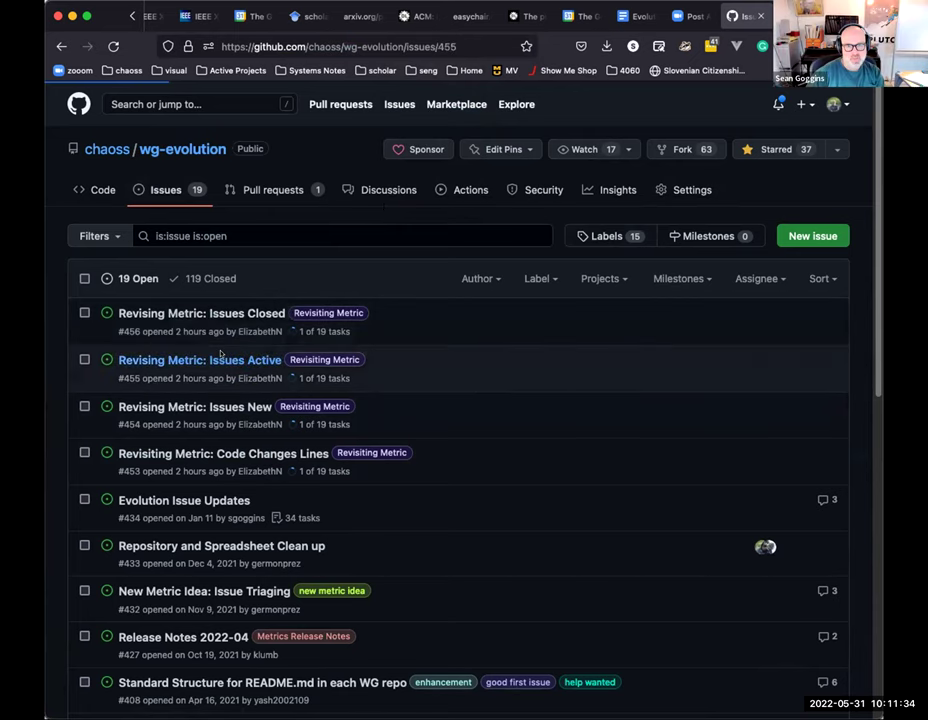
double_click(163, 542)
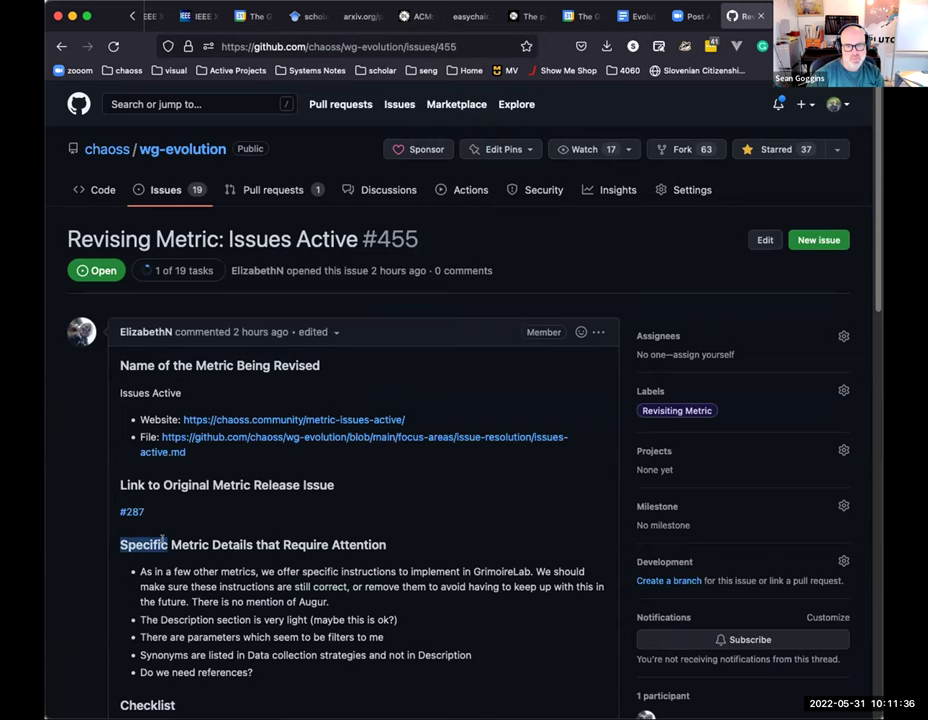
drag(151, 544, 396, 685)
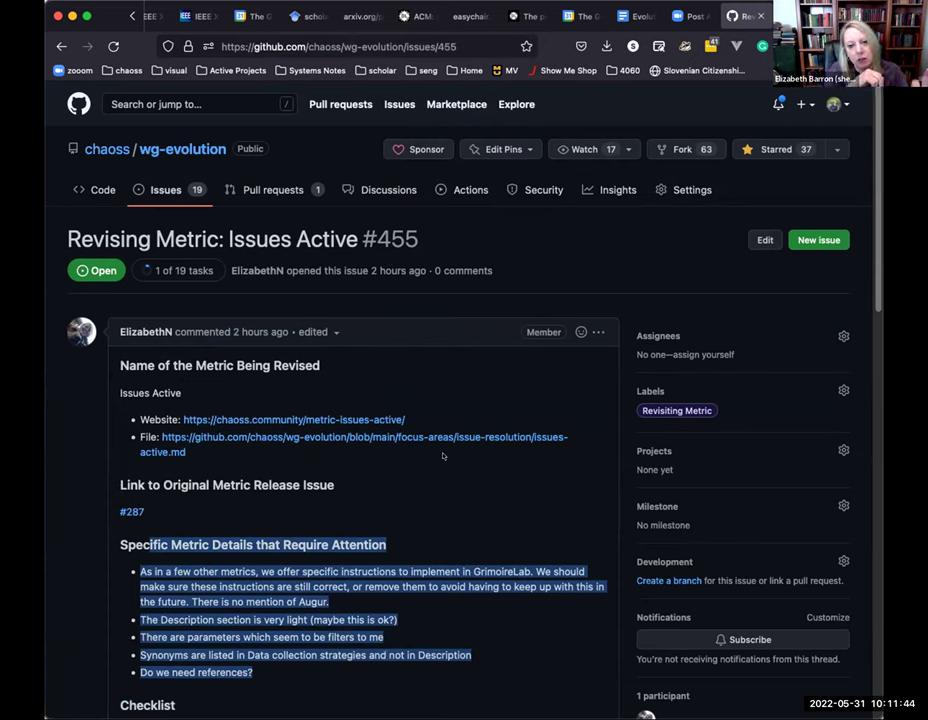
click(429, 152)
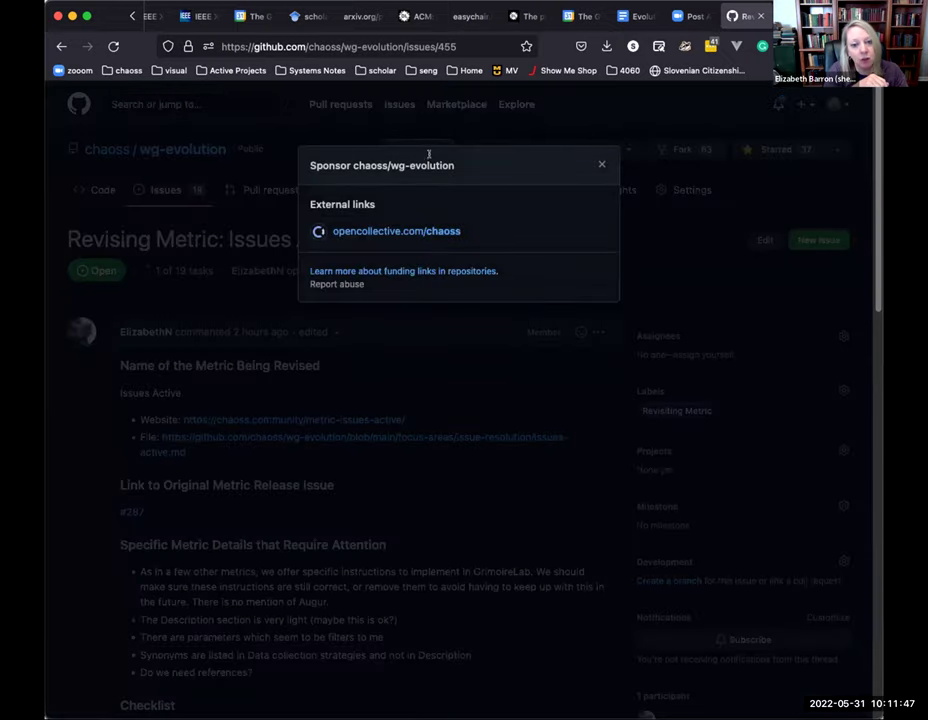
click(596, 168)
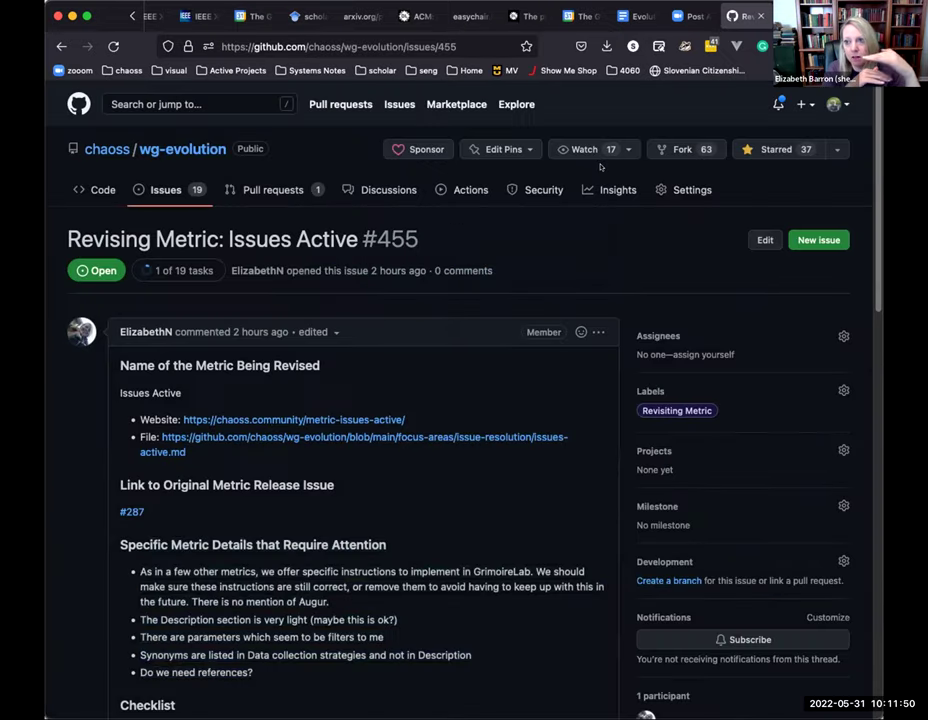
- From the issue list, assign the Issues Closed, Issues Active and Issues New revision issues together to the chosen group member
click(60, 46)
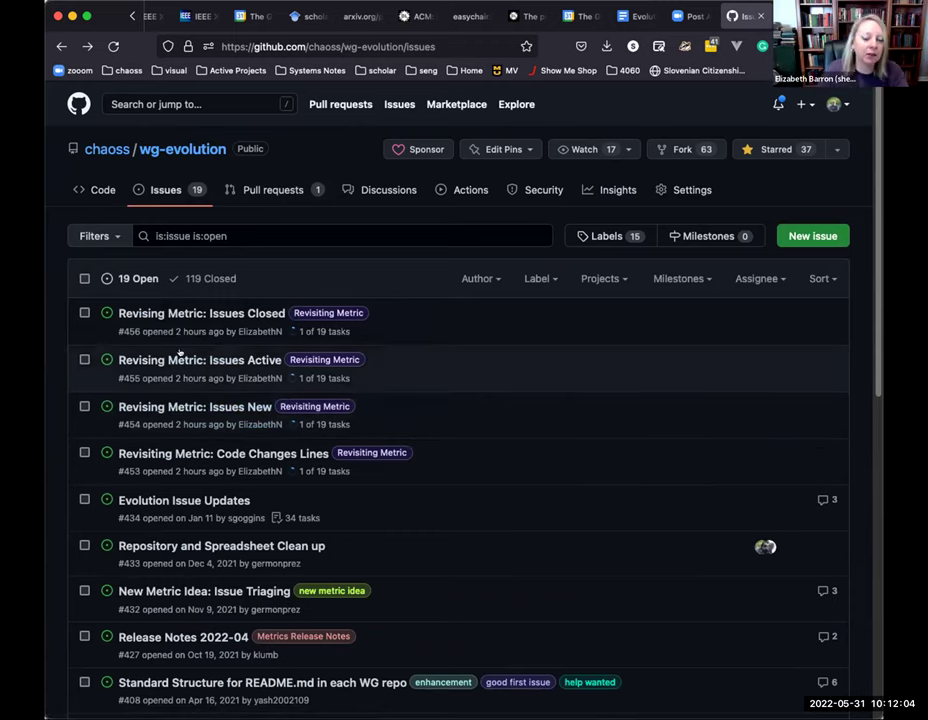
click(84, 313)
click(84, 359)
click(84, 406)
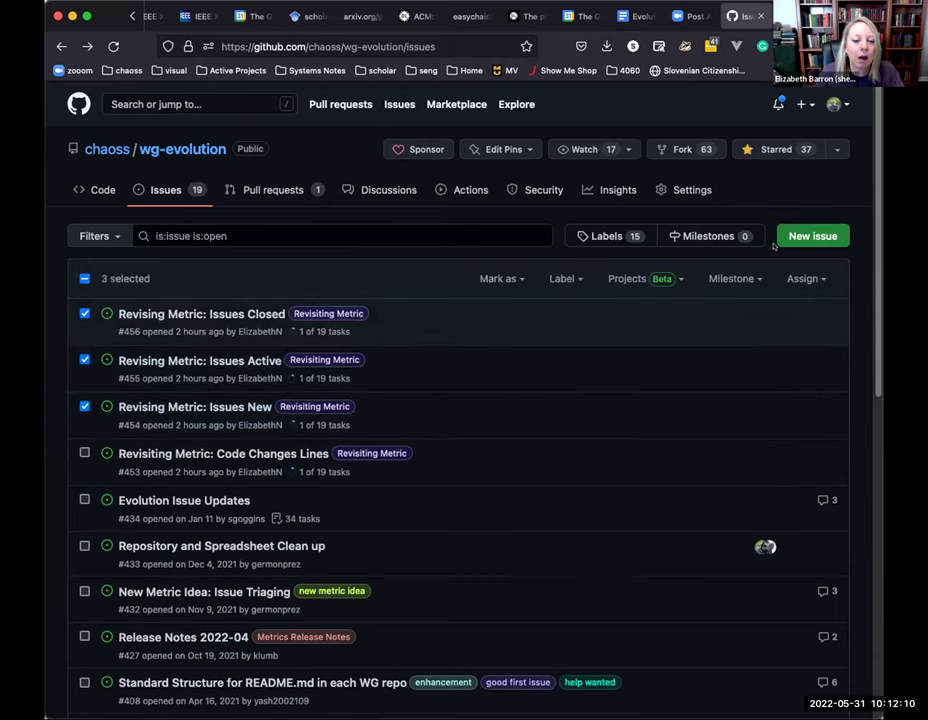
click(801, 278)
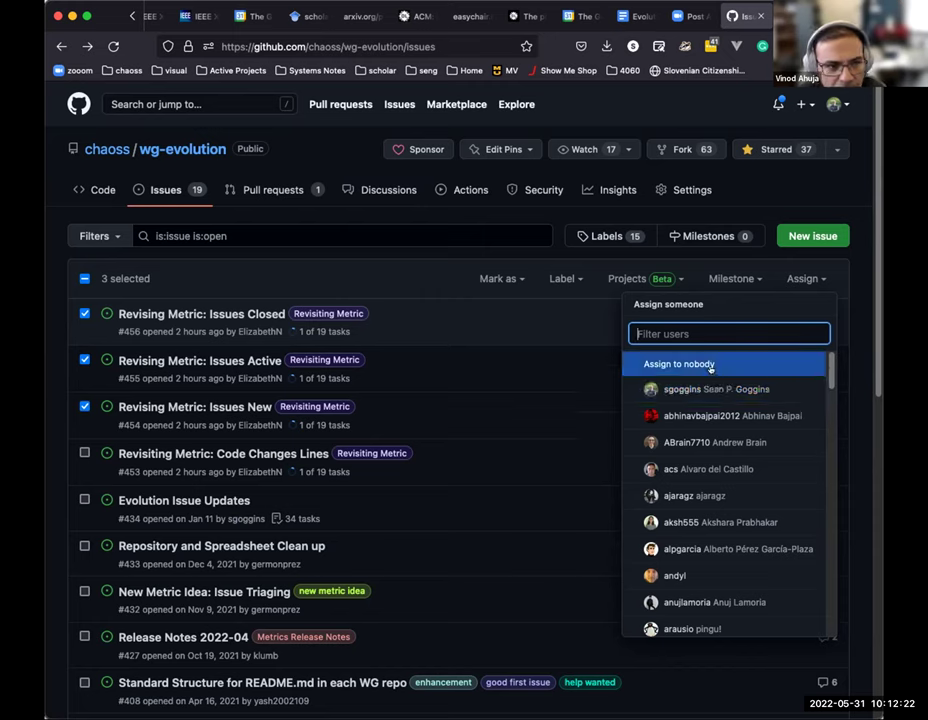
text(vin)
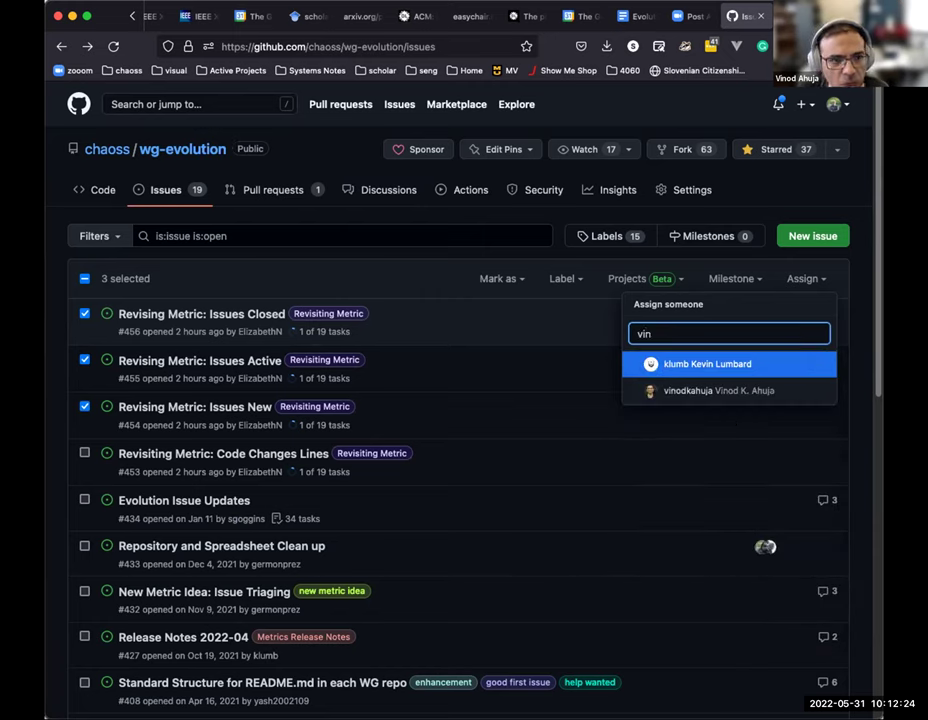
text(od)
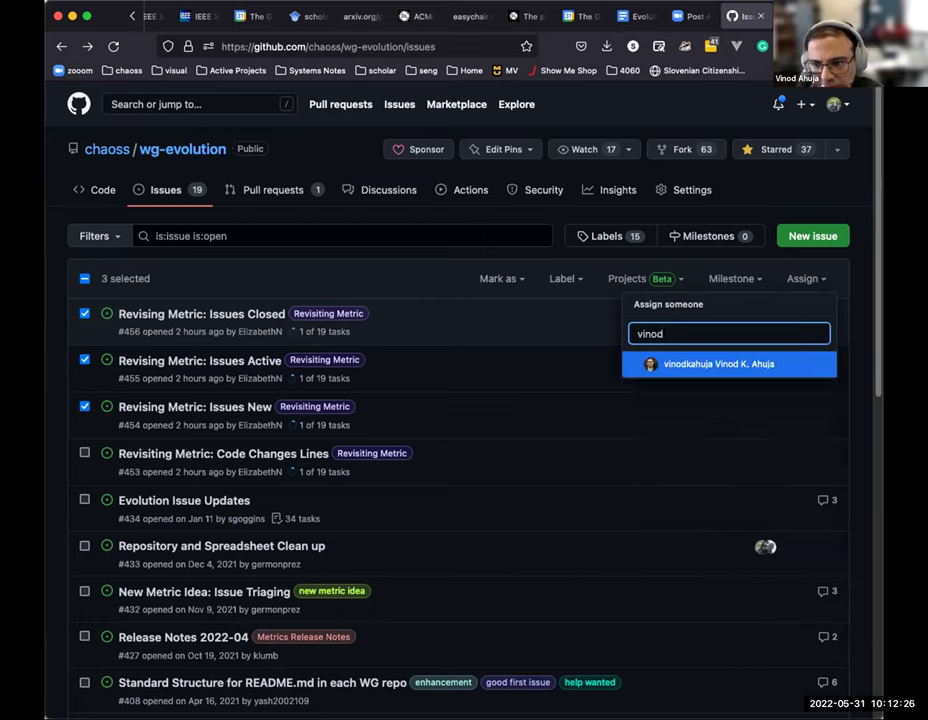
click(675, 364)
click(545, 340)
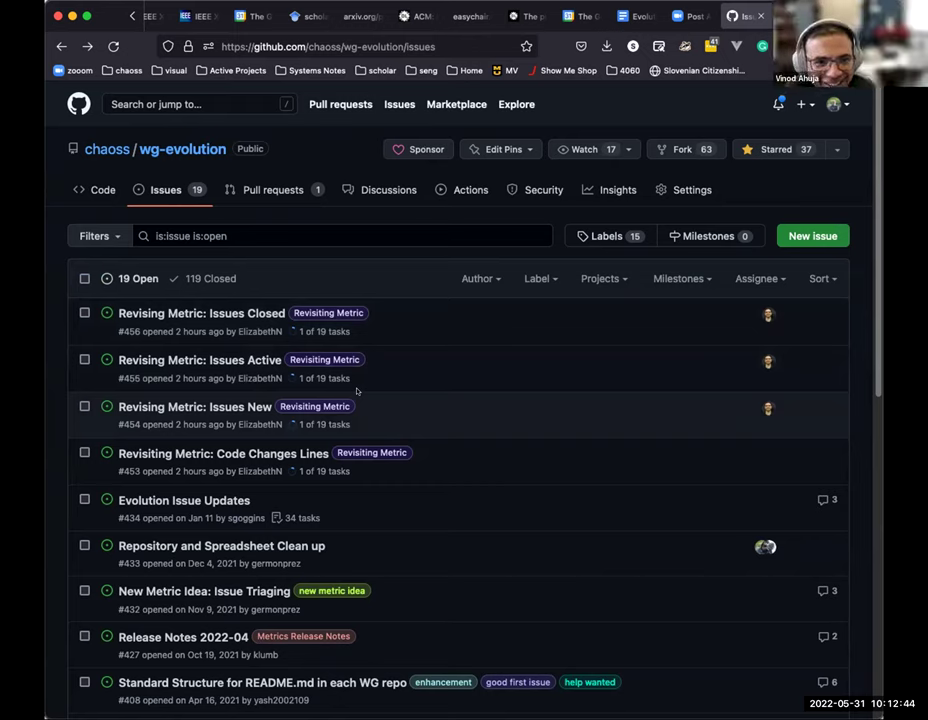
- Open the "Revisiting Metric: Code Changes Lines" issue and assign it to yourself
click(251, 456)
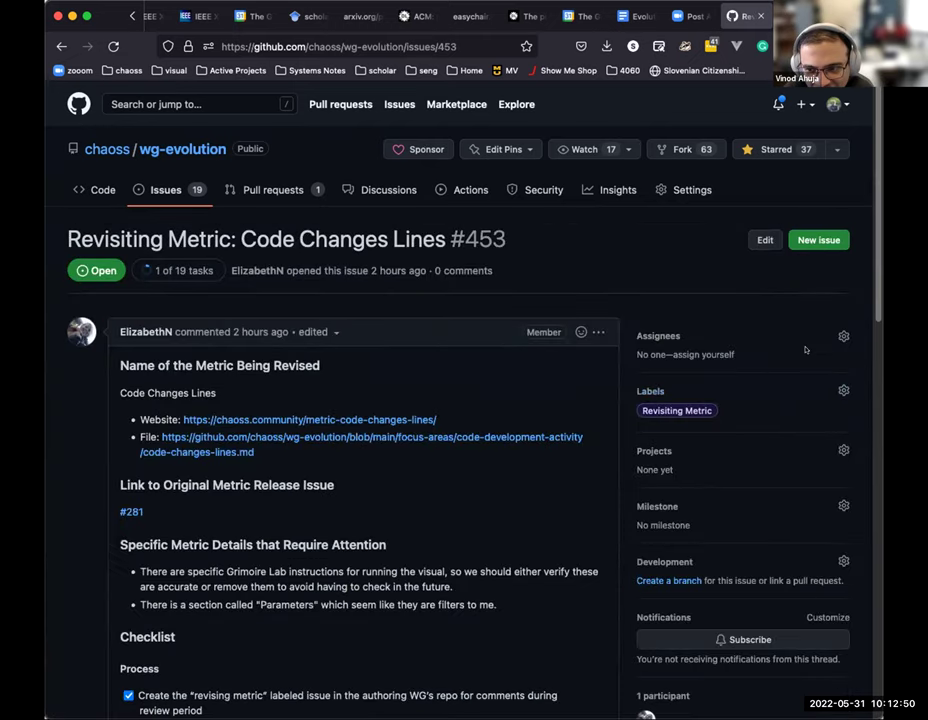
click(718, 354)
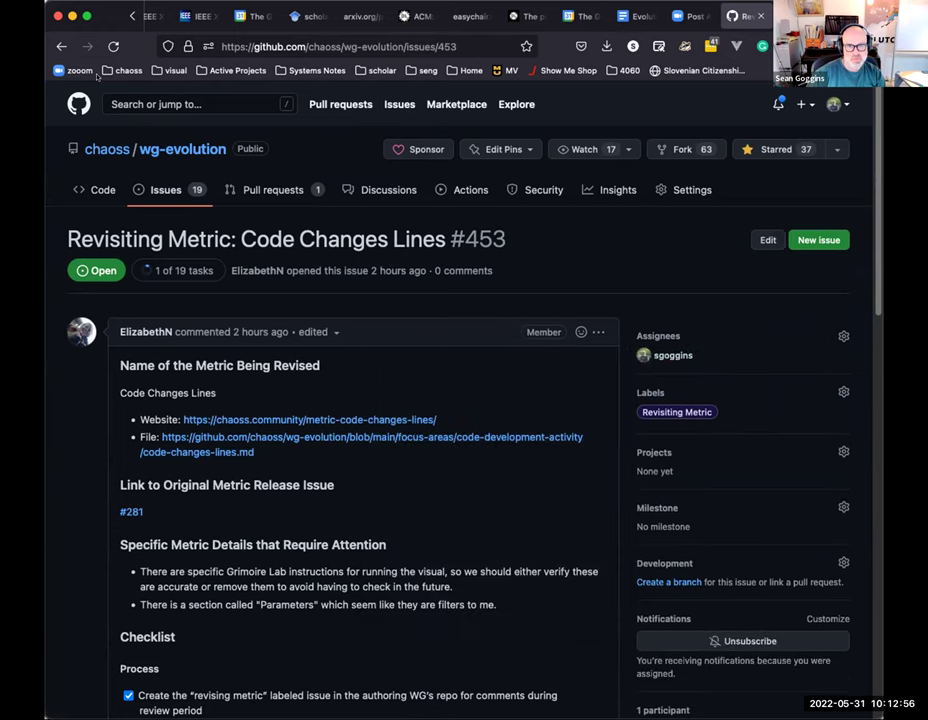
- Assign the "Revisiting Metric: Code Changes Lines" issue to yourself from the repository's issue list and reload the list
click(70, 49)
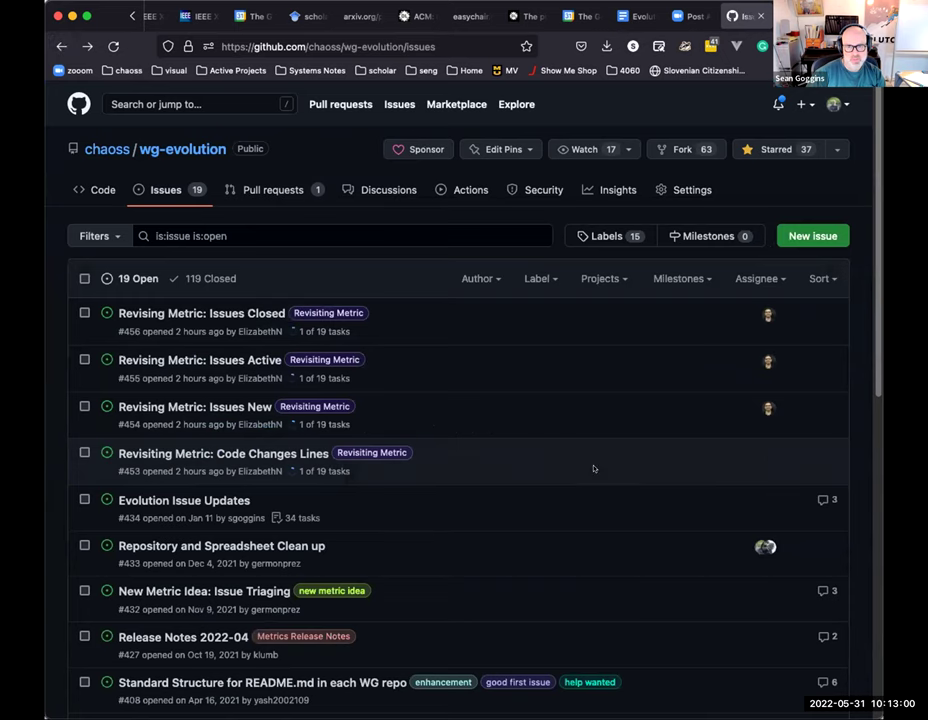
click(85, 453)
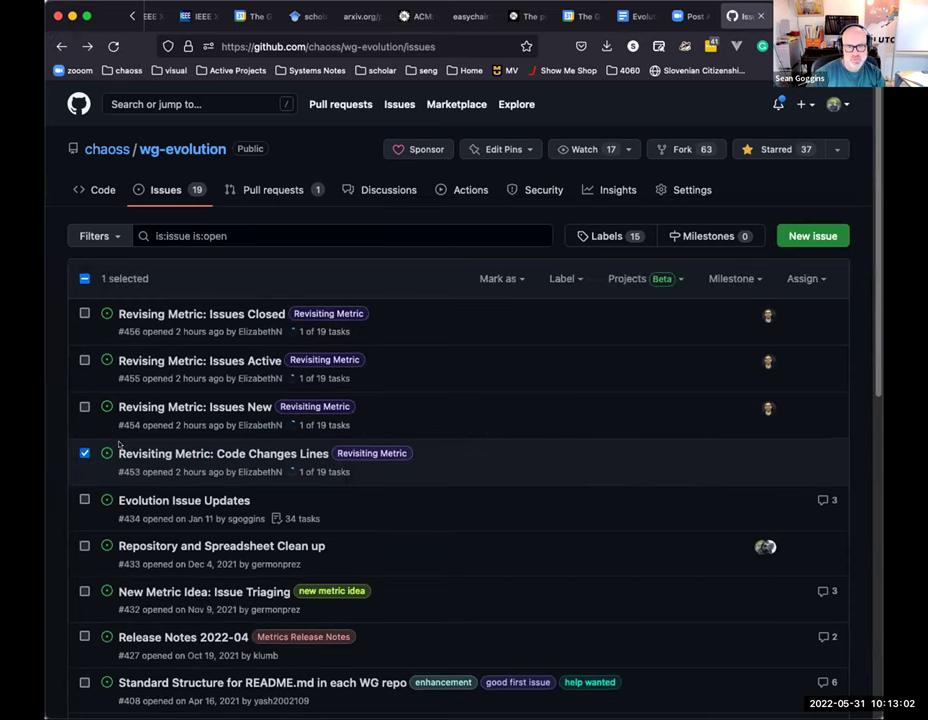
click(794, 274)
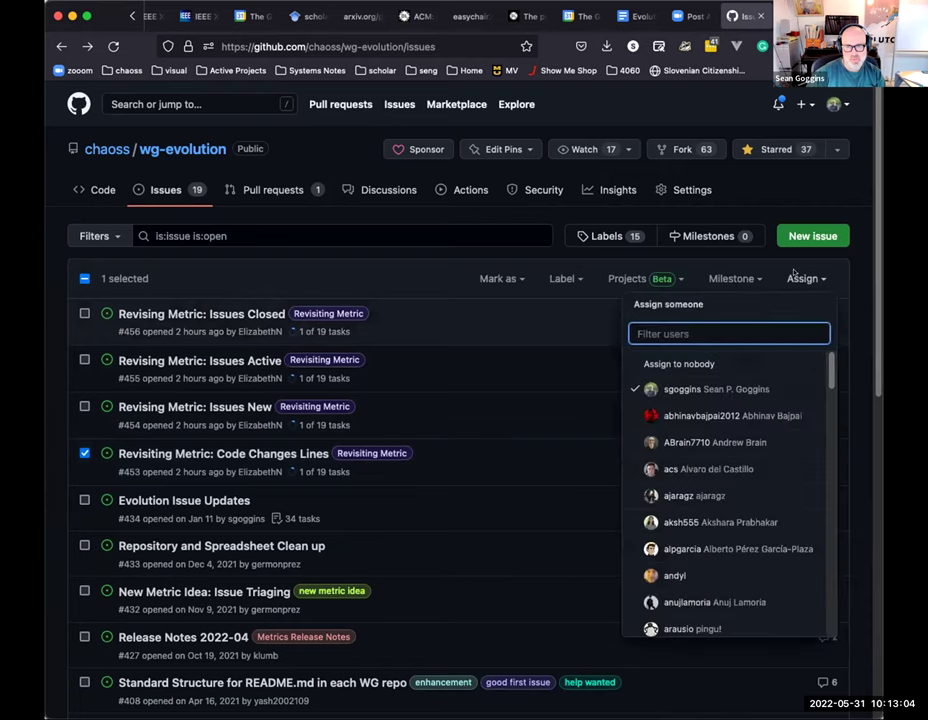
click(700, 389)
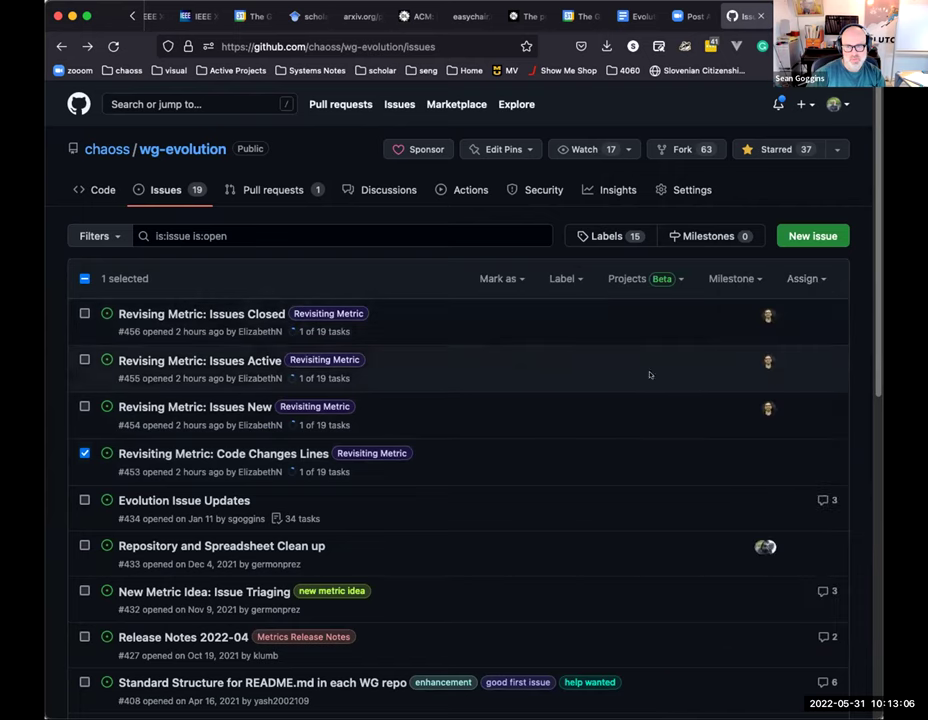
click(112, 47)
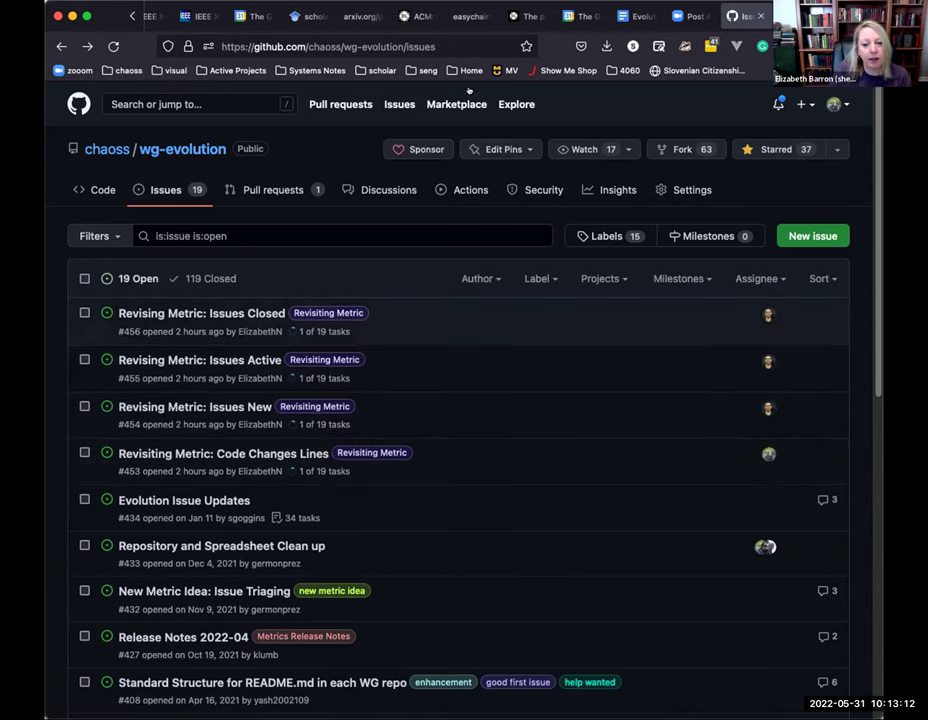
- In the Evolution-Minutes document, add under the metric review item "Philosophical Questions: Some of the Evolution metrics have specific instructions for getting data out of Grimoirelab"
click(638, 16)
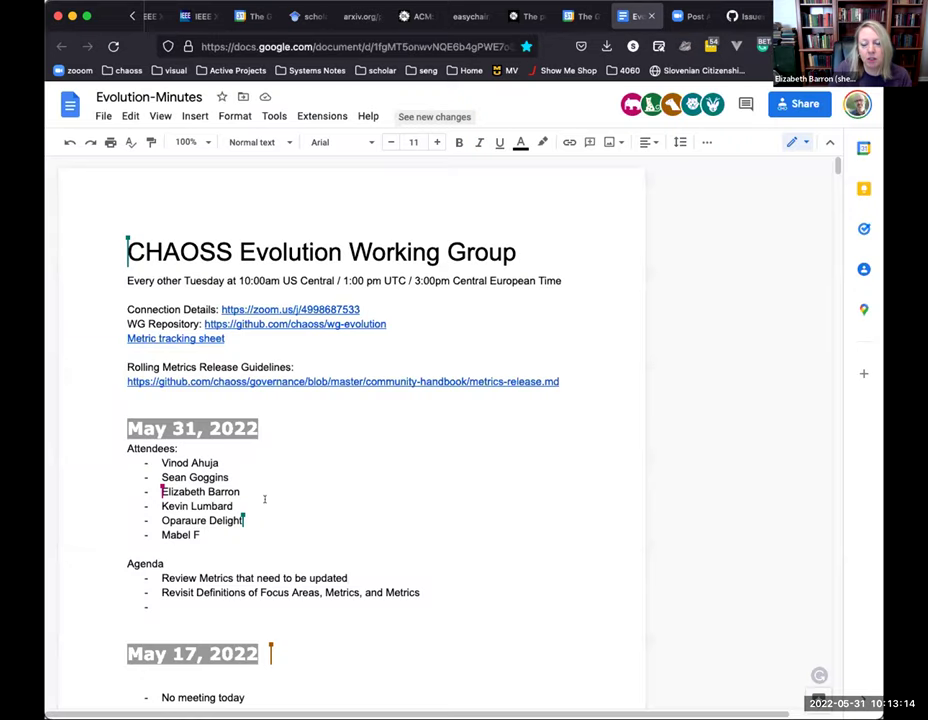
click(350, 578)
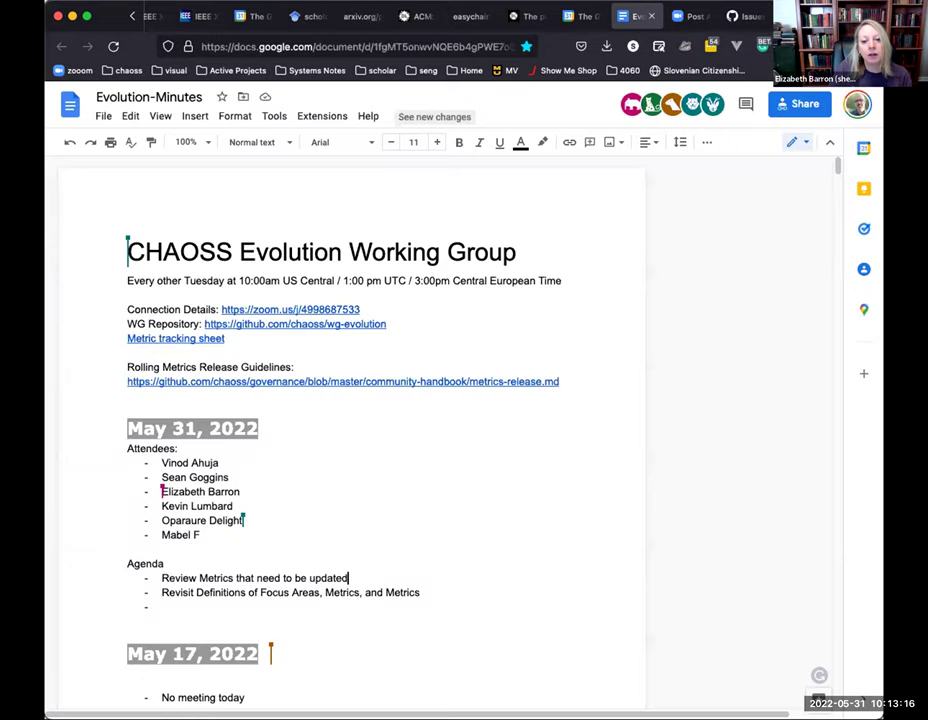
key(Return)
key(Tab)
text(Philo)
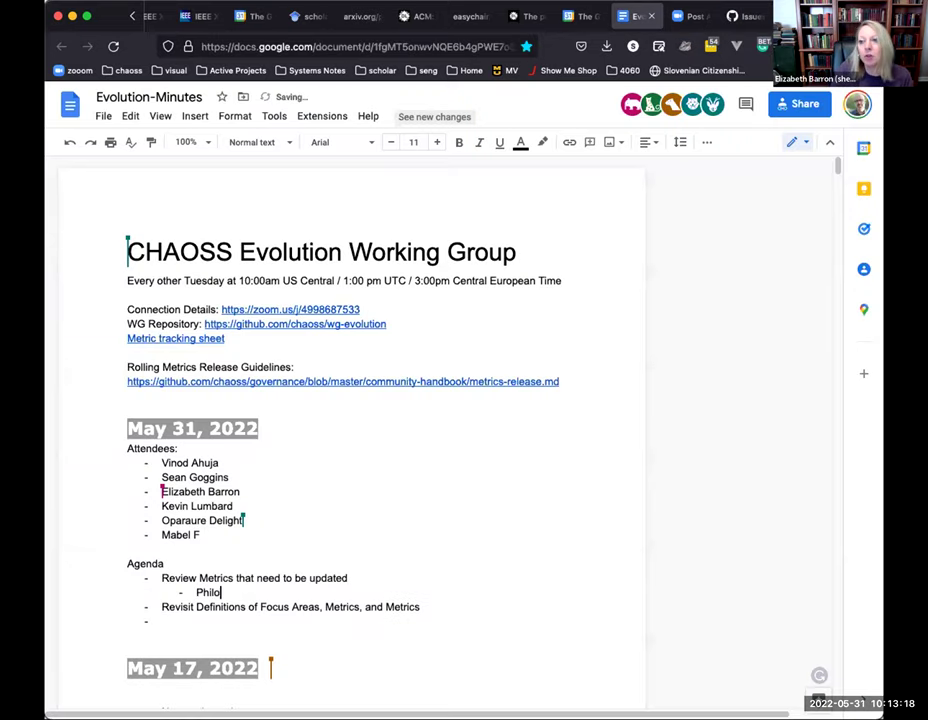
text(sophical Q)
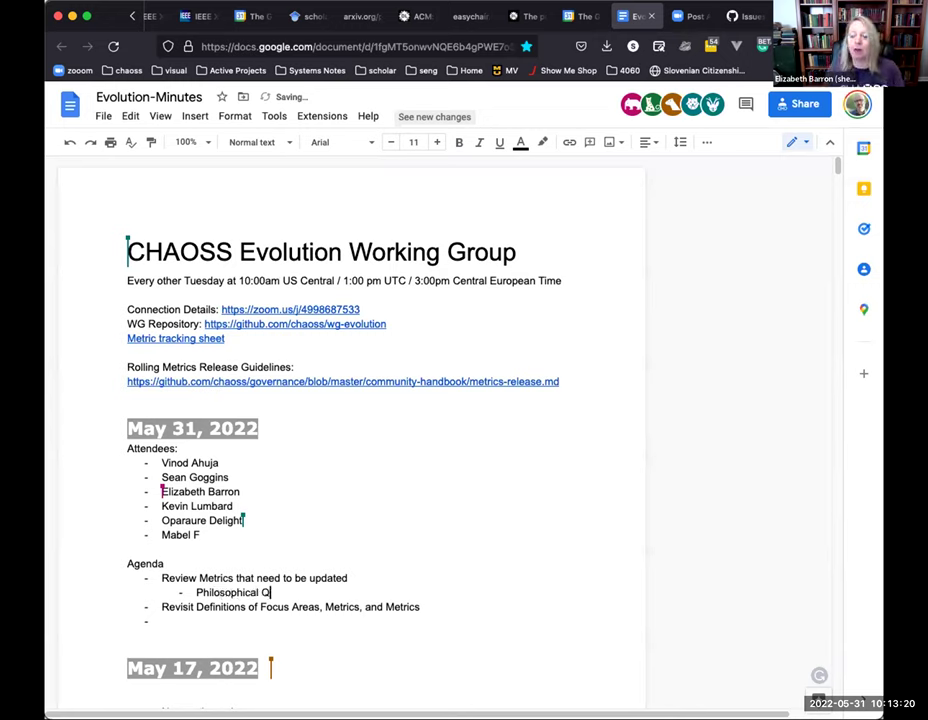
text(uestions)
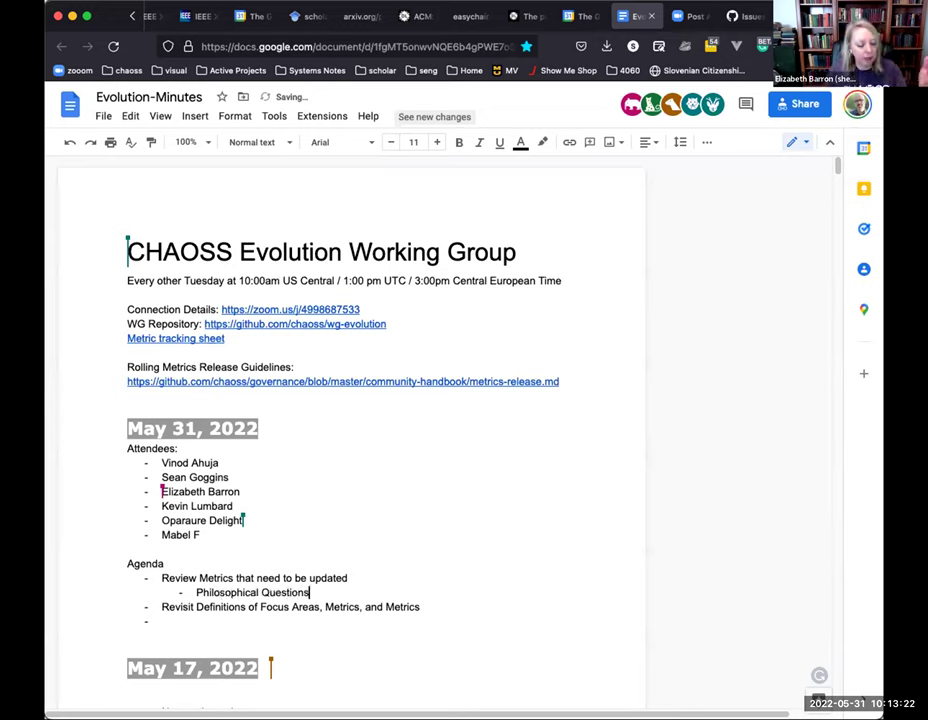
text(: Some of )
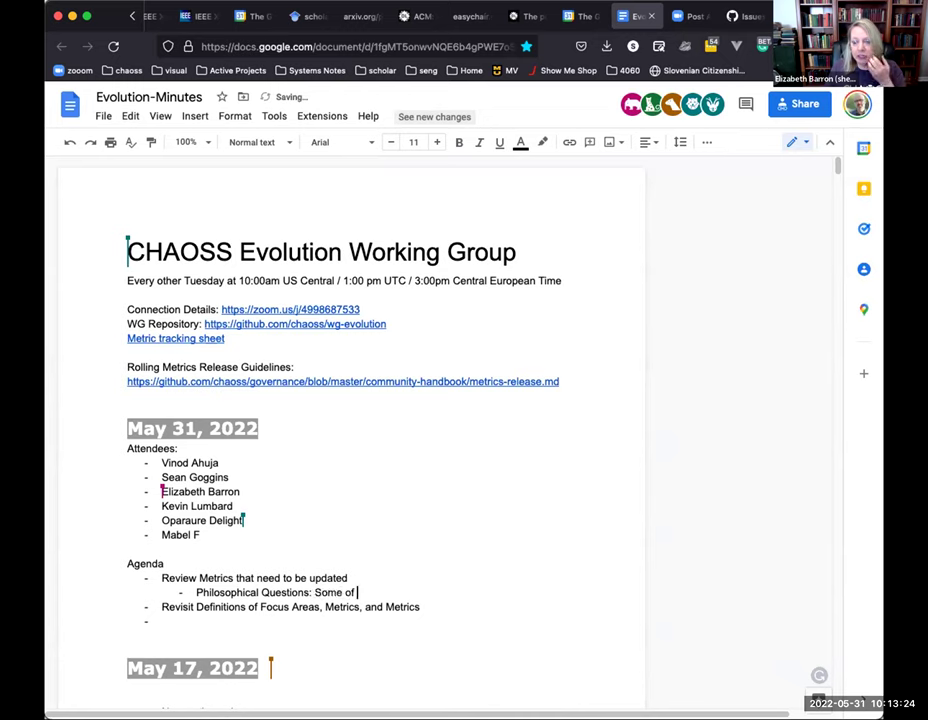
text(the Evolution metrics have specific instructions for getting data out of Grimoirelab)
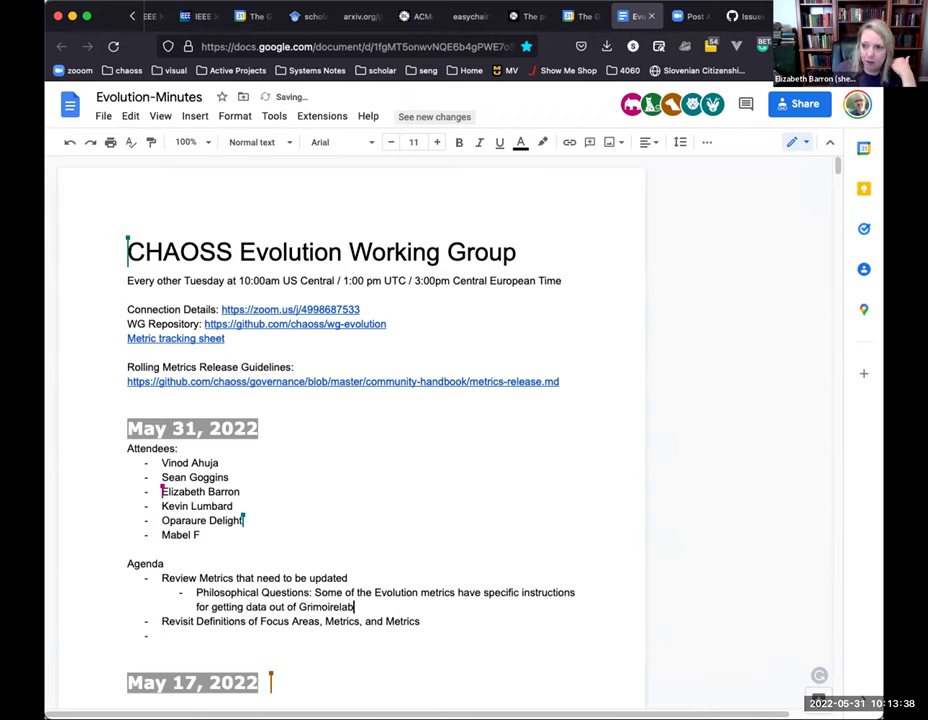
- End the Philosophical Questions sub-item with the question "Do we want to keep this detail?"
text(. Do we )
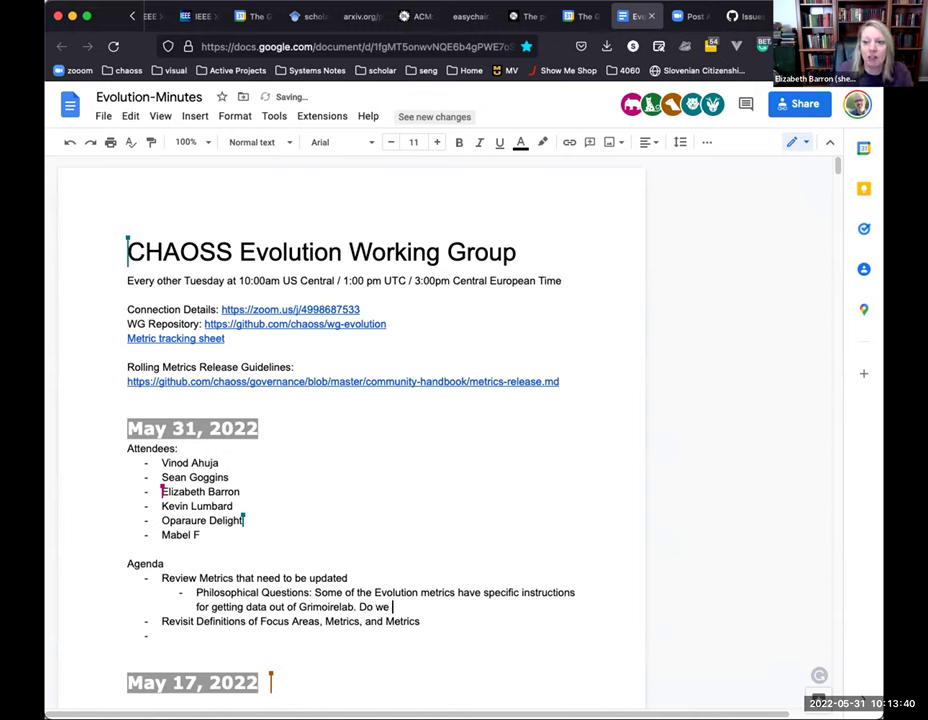
text(want to keep)
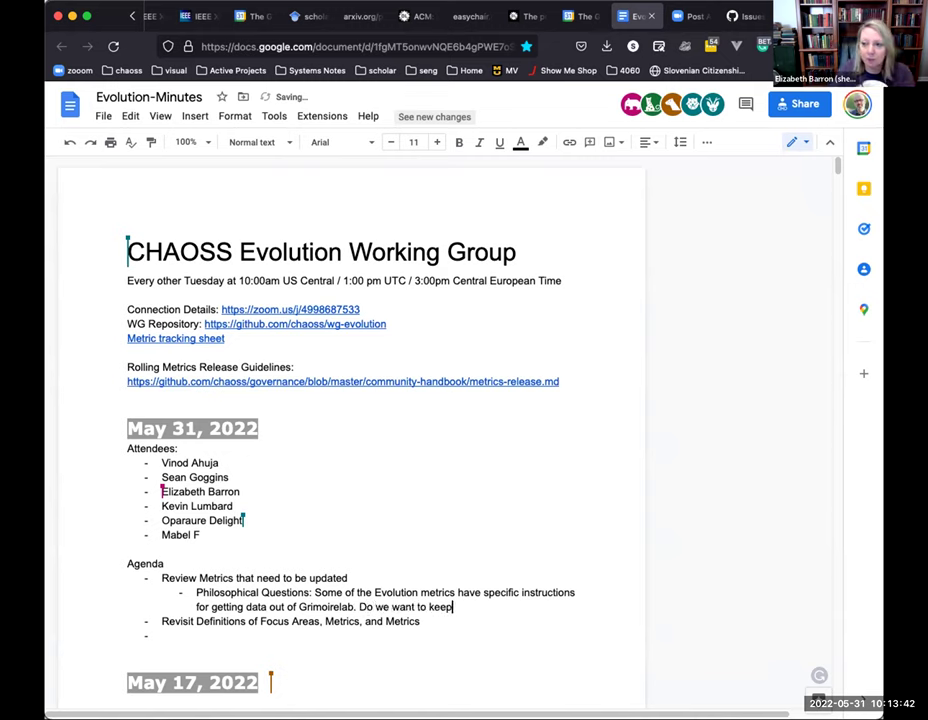
text( this detail?)
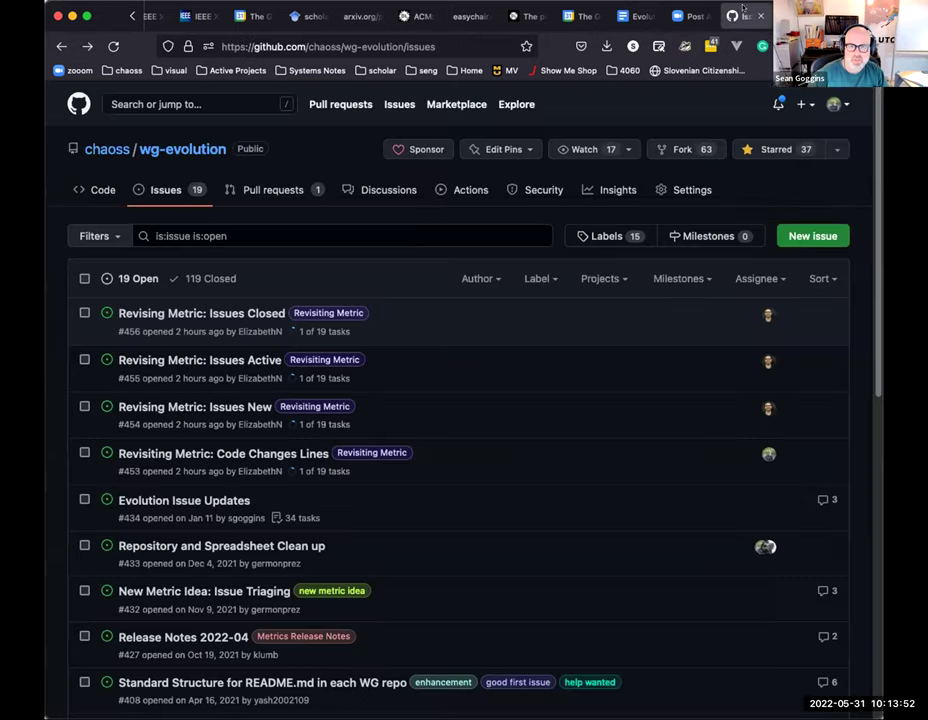
- Return to GitHub, open the Issues Closed revision issue and its metric web page, and examine the GrimoireLab instructions under Tools Providing the Metric
click(745, 16)
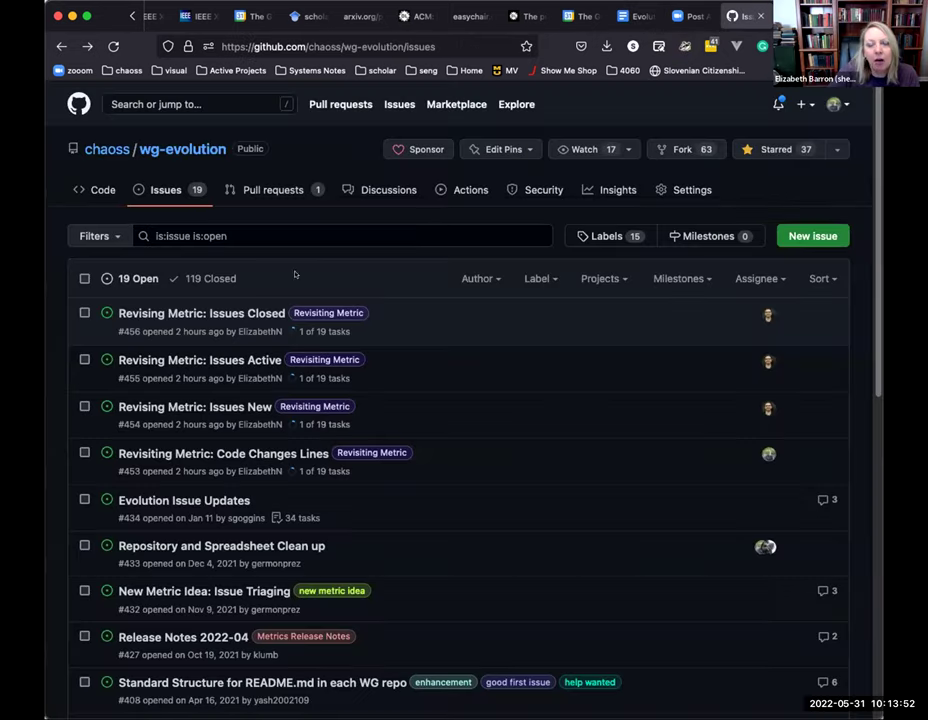
mouse_move(246, 322)
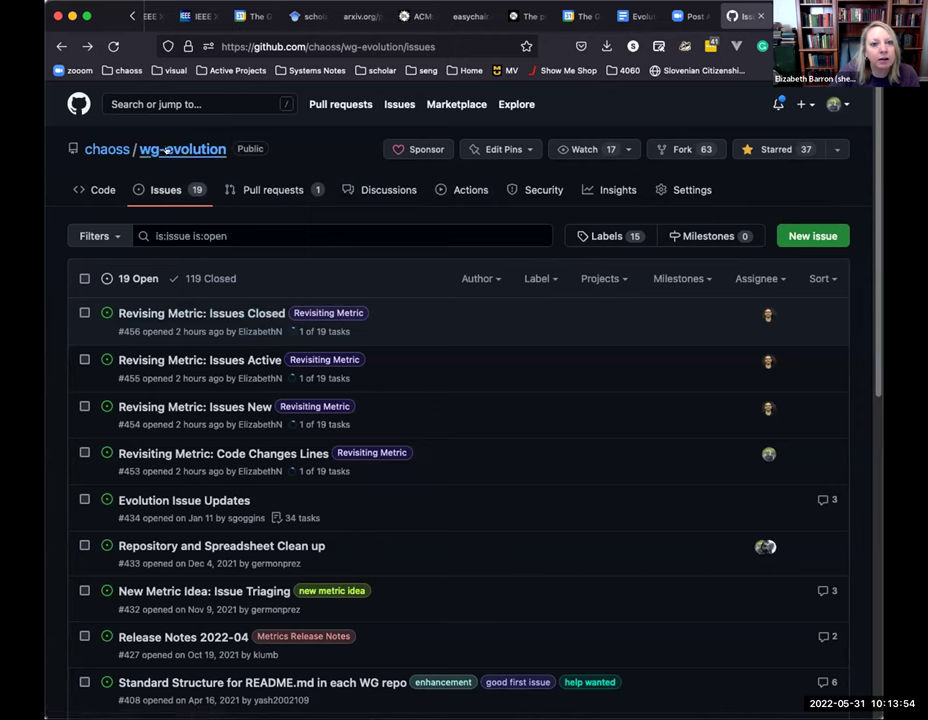
click(240, 313)
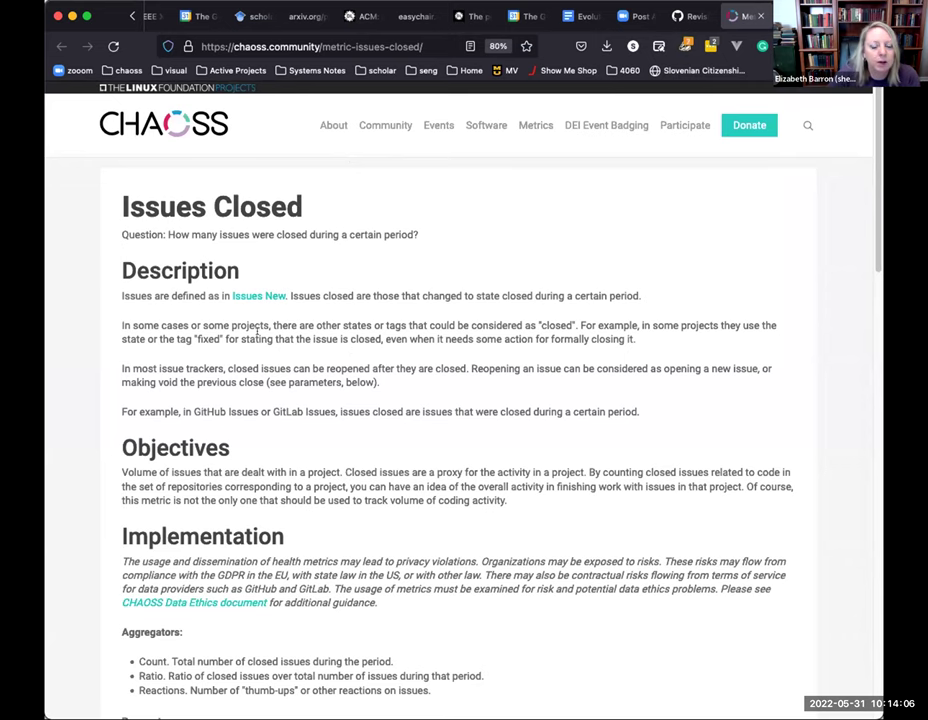
scroll(313, 390, down, 8)
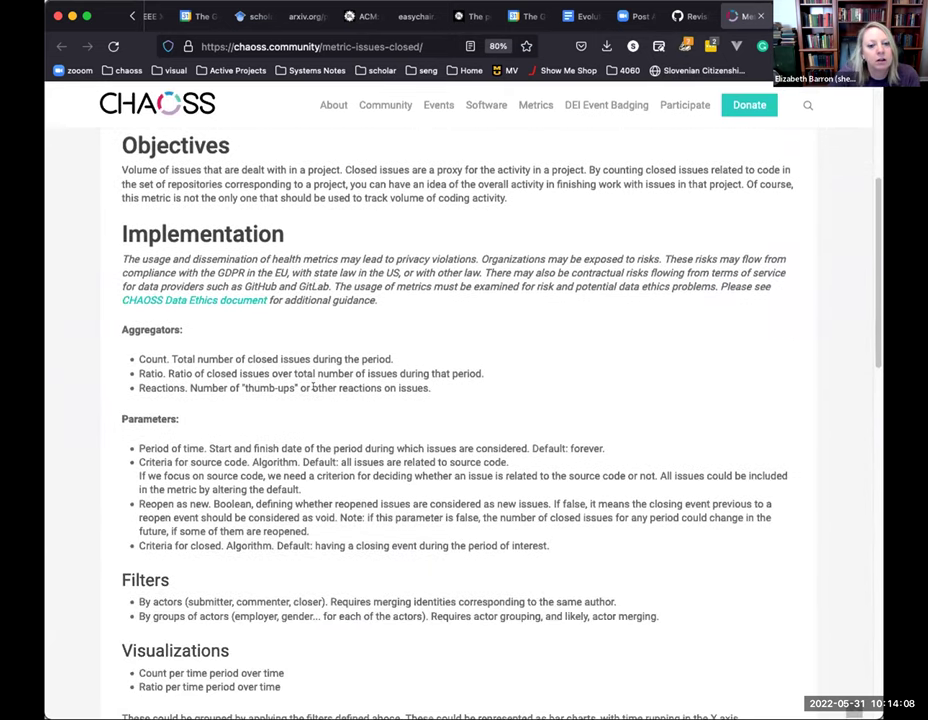
scroll(313, 390, down, 5)
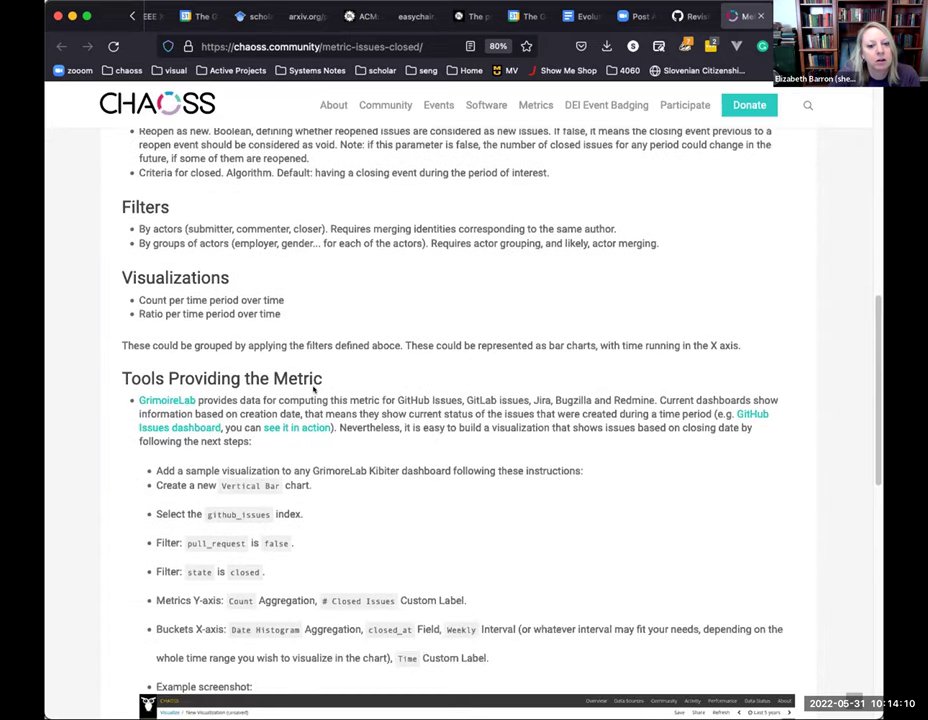
scroll(326, 375, down, 2)
scroll(326, 373, down, 2)
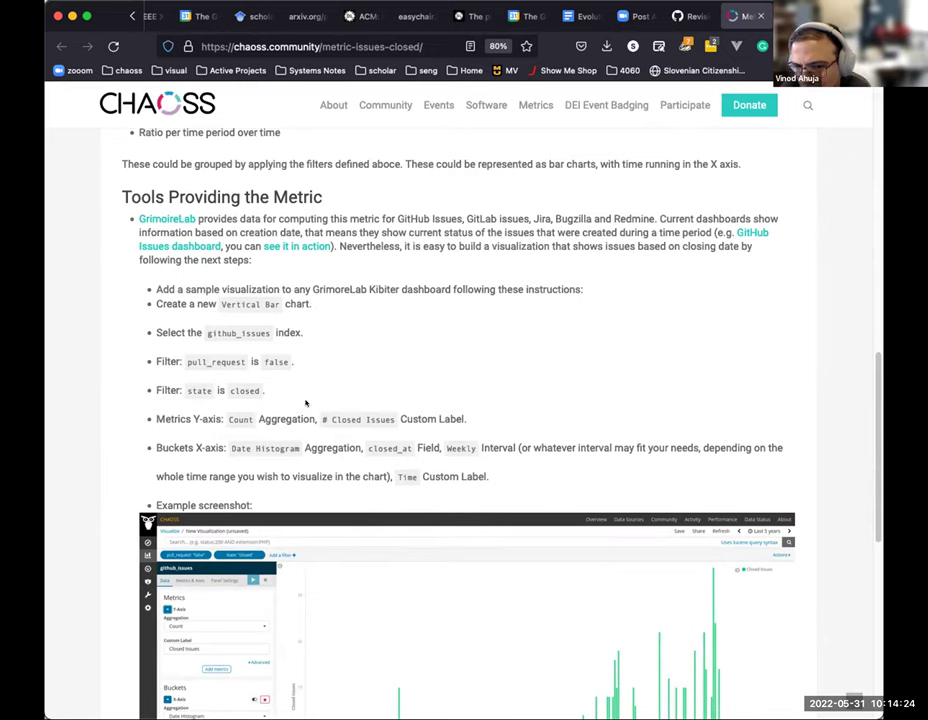
scroll(305, 400, down, 5)
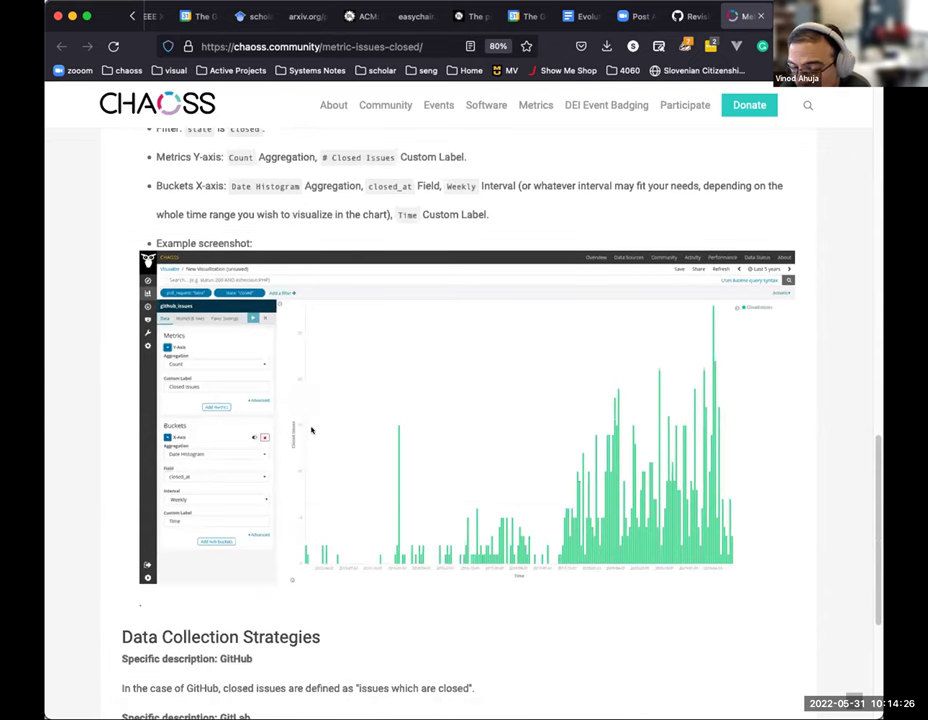
scroll(311, 430, up, 5)
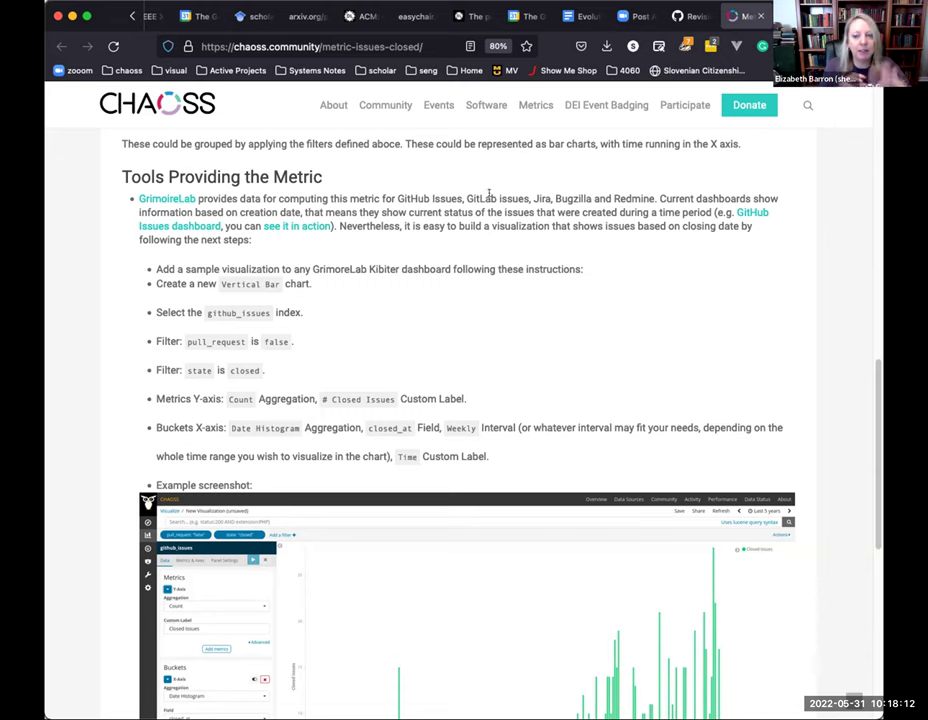
double_click(400, 196)
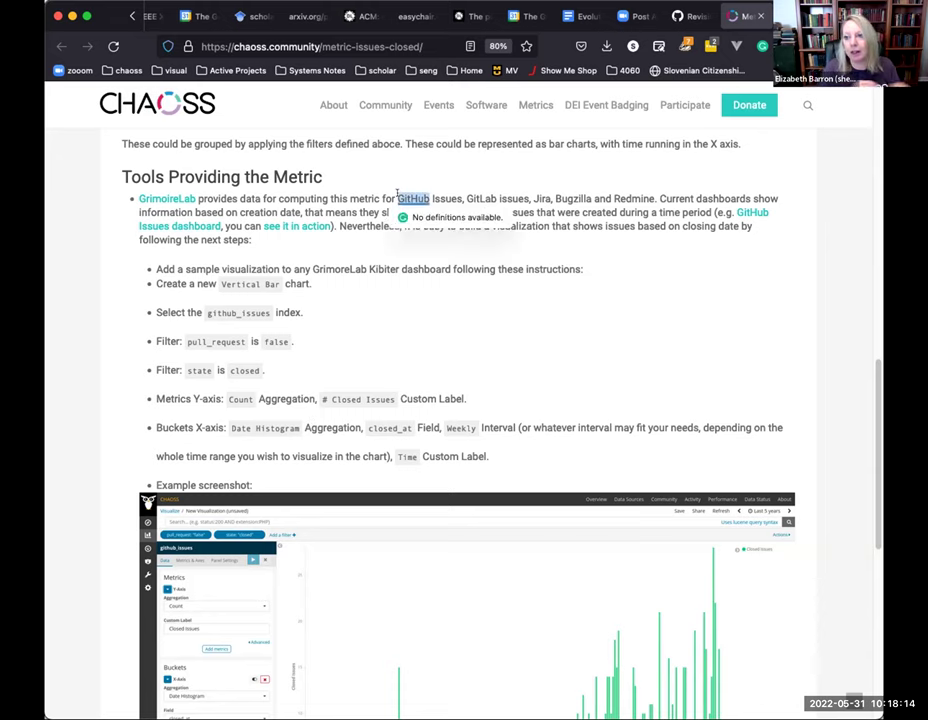
triple_click(398, 196)
click(406, 246)
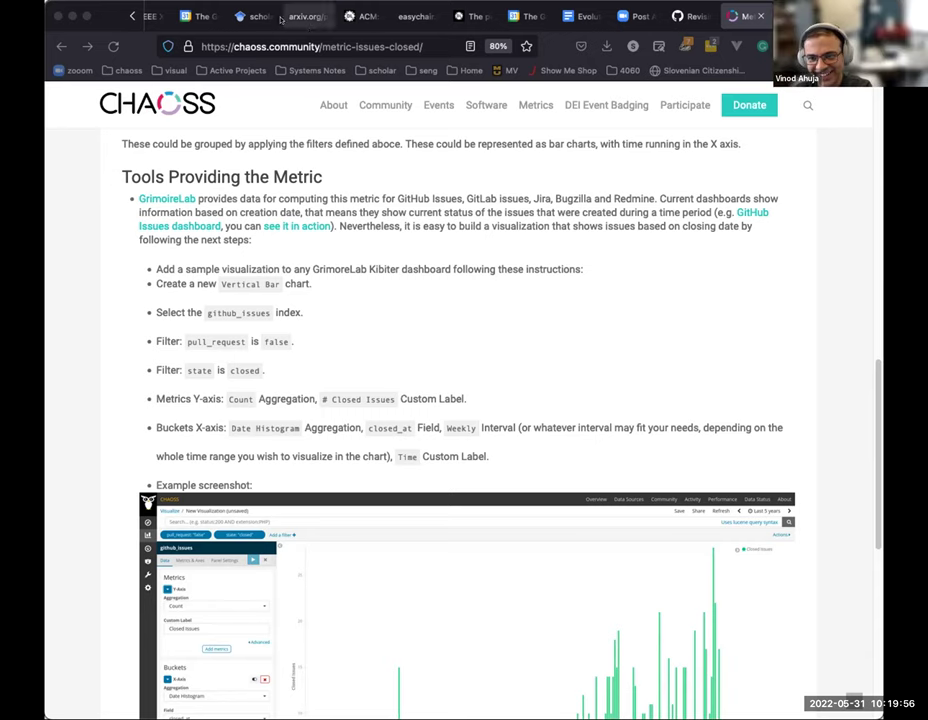
- Back in the Evolution-Minutes document, nest the note "Bring question up at the community meeting" beneath the Philosophical Questions sub-item
key(ctrl+shift+Tab)
key(ctrl+shift+Tab)
key(ctrl+shift+Tab)
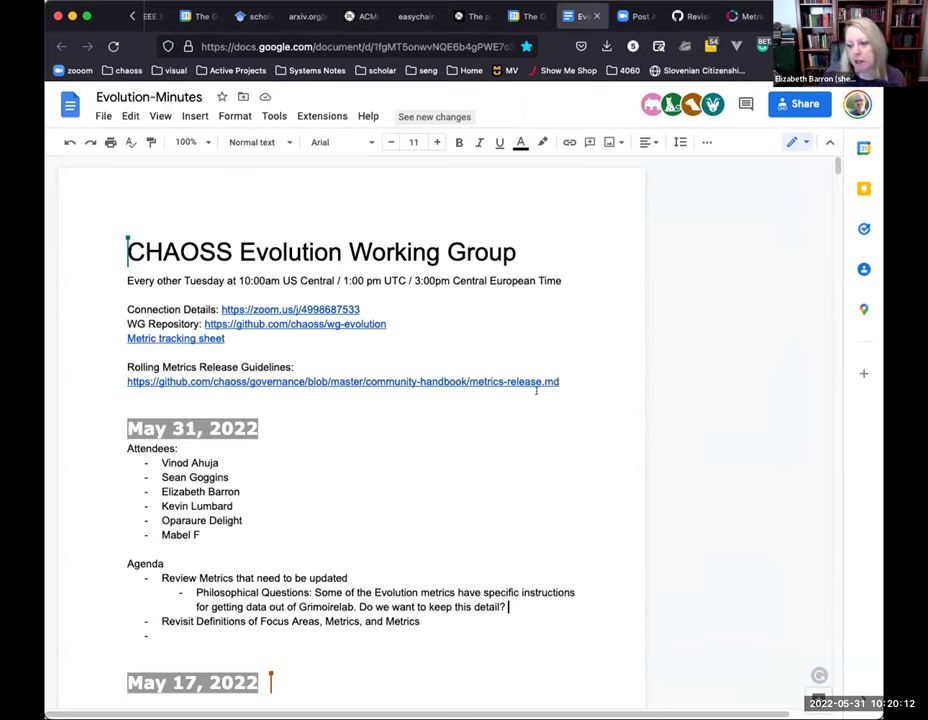
click(340, 430)
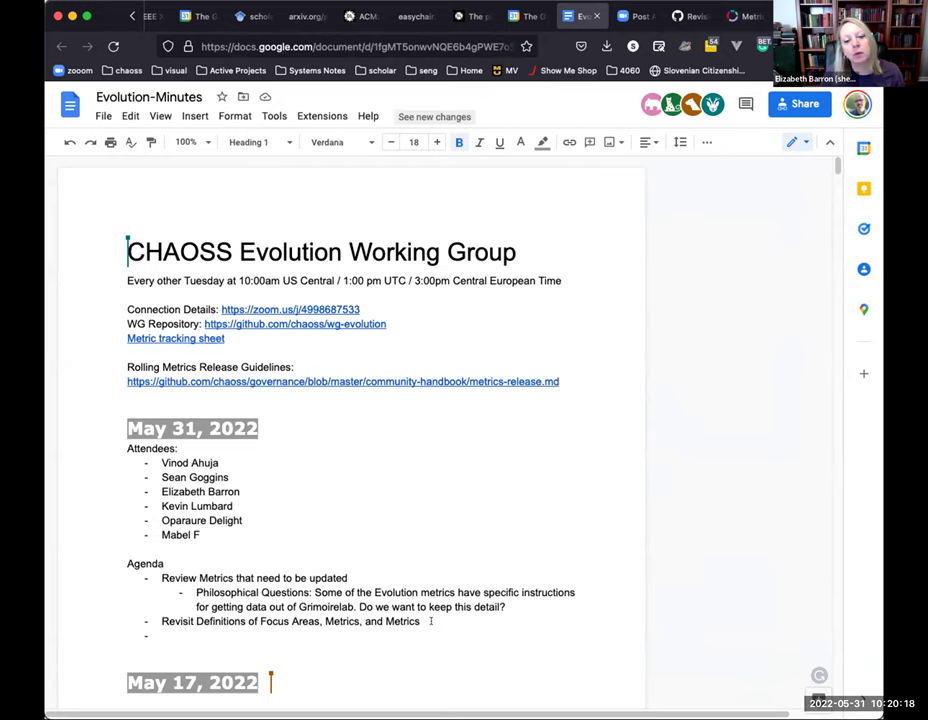
click(543, 606)
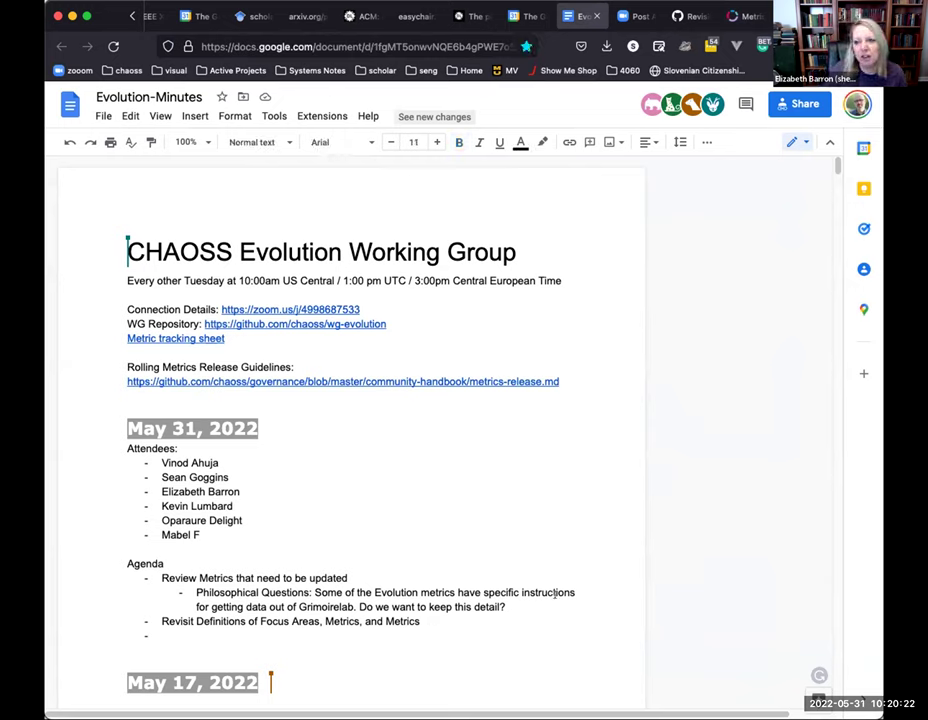
key(Return)
key(Tab)
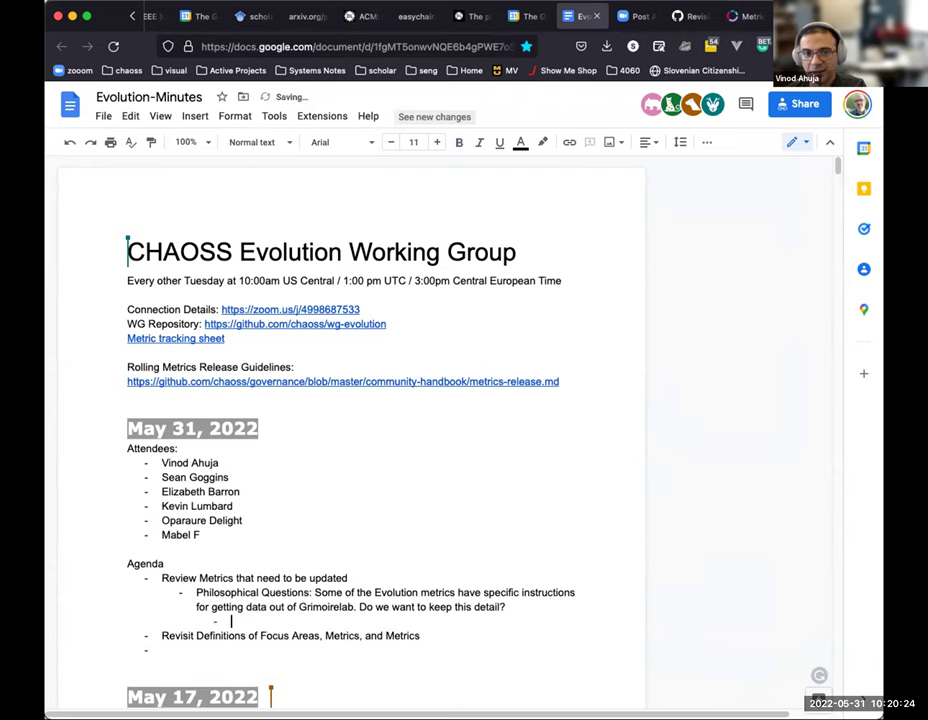
text(Bring ques)
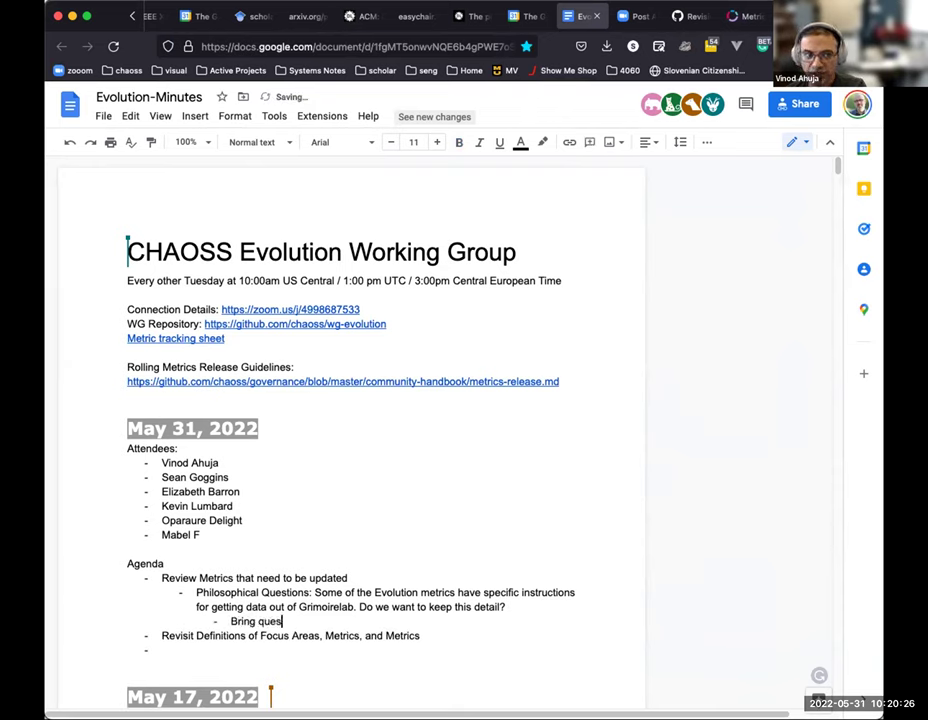
text(tion up at the c)
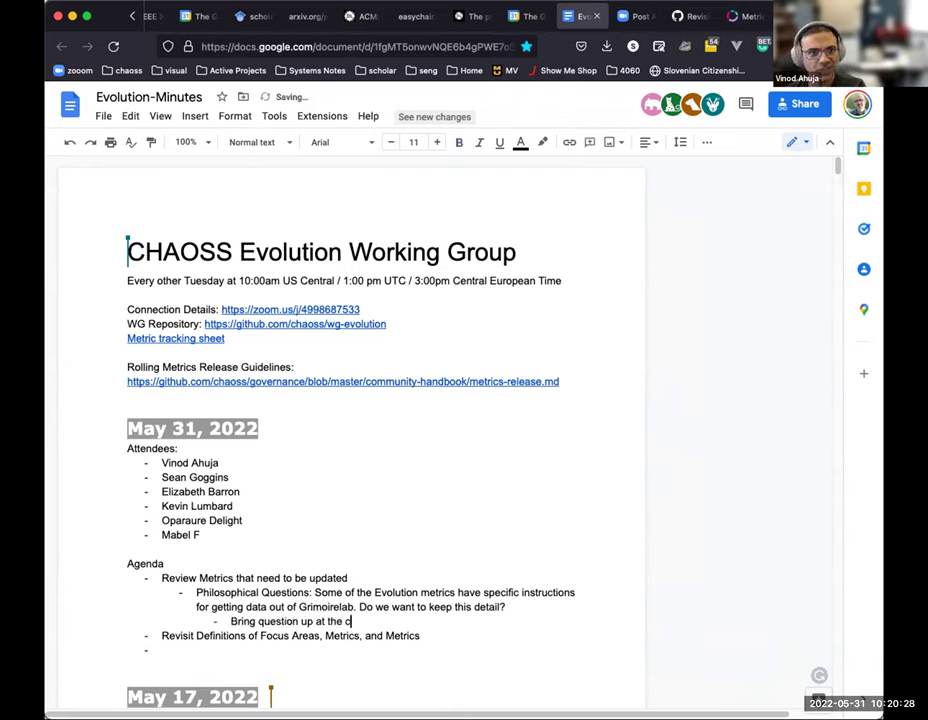
text(ommunity meet)
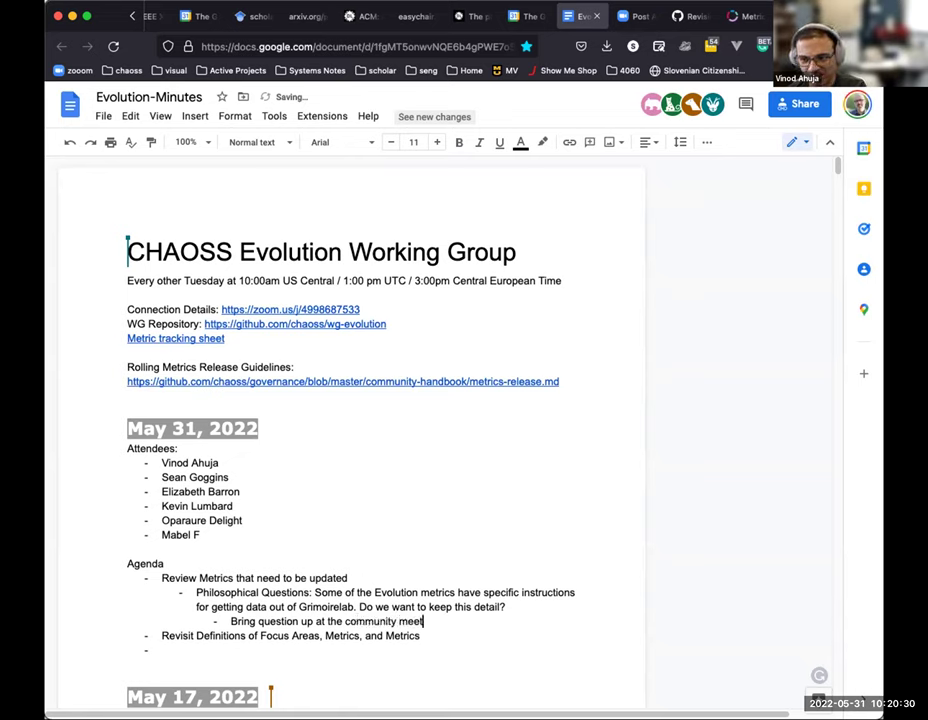
text(ing)
- Below the community meeting note, add "The idea of having this information fits with current reasons that people come to CHAOSS" at the same level
key(Return)
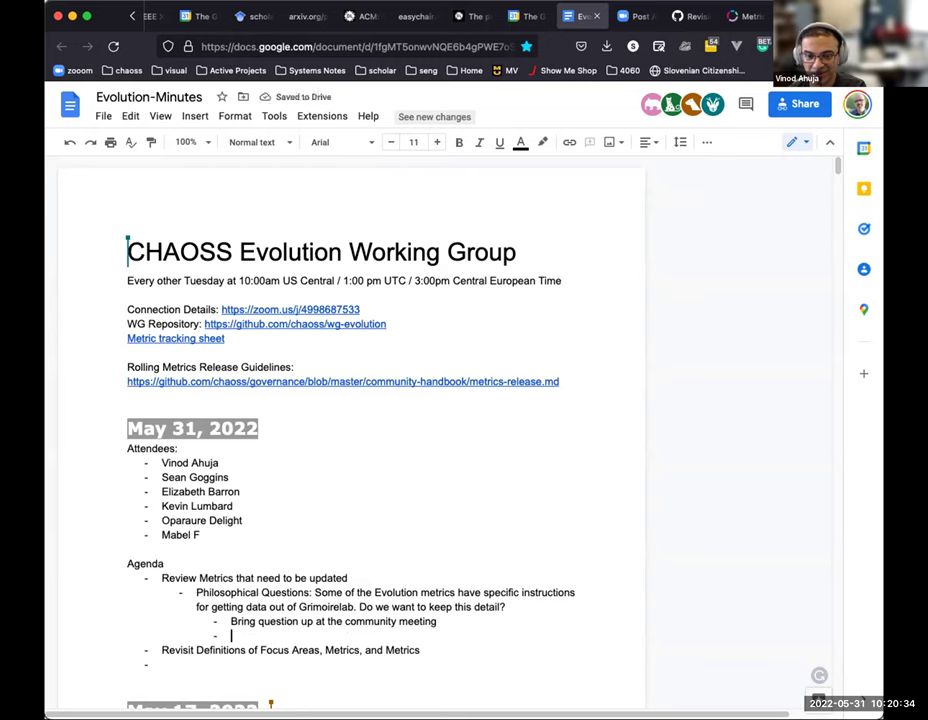
text(The ideas of)
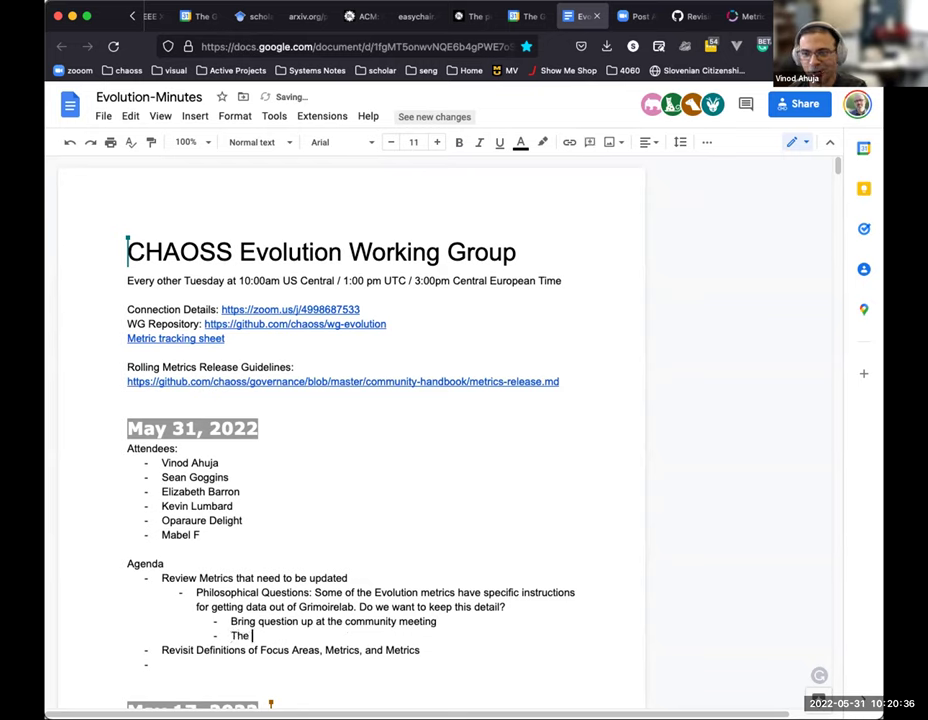
key(BackSpace)
key(BackSpace)
key(BackSpace)
key(BackSpace)
text(of having this information fits with current reasons tha tpeo)
key(BackSpace)
key(BackSpace)
key(BackSpace)
key(BackSpace)
key(BackSpace)
text(t people come)
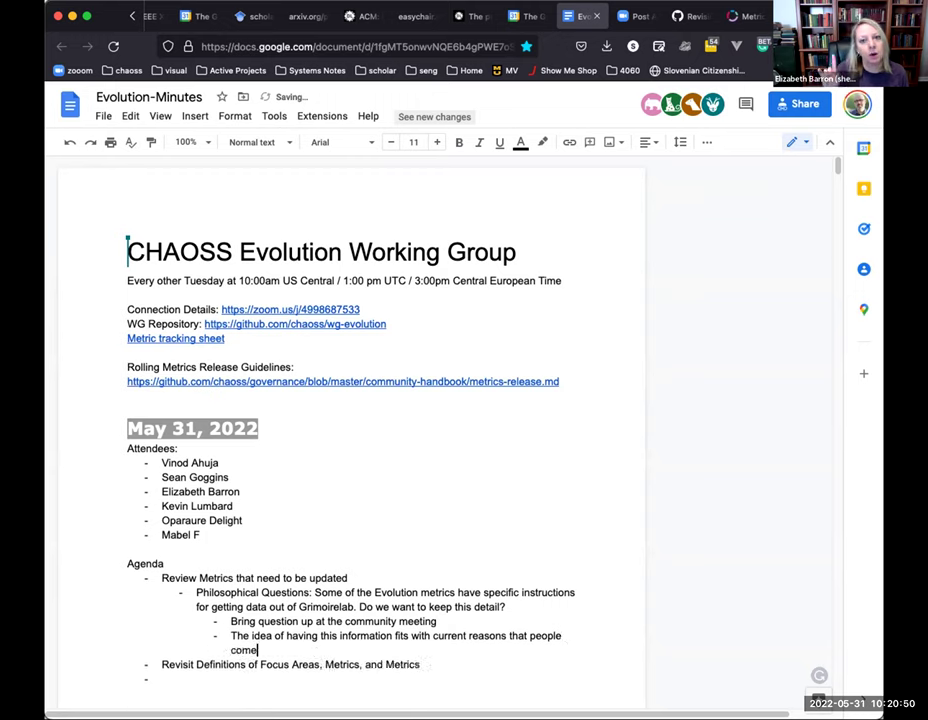
text( to CHAOSS)
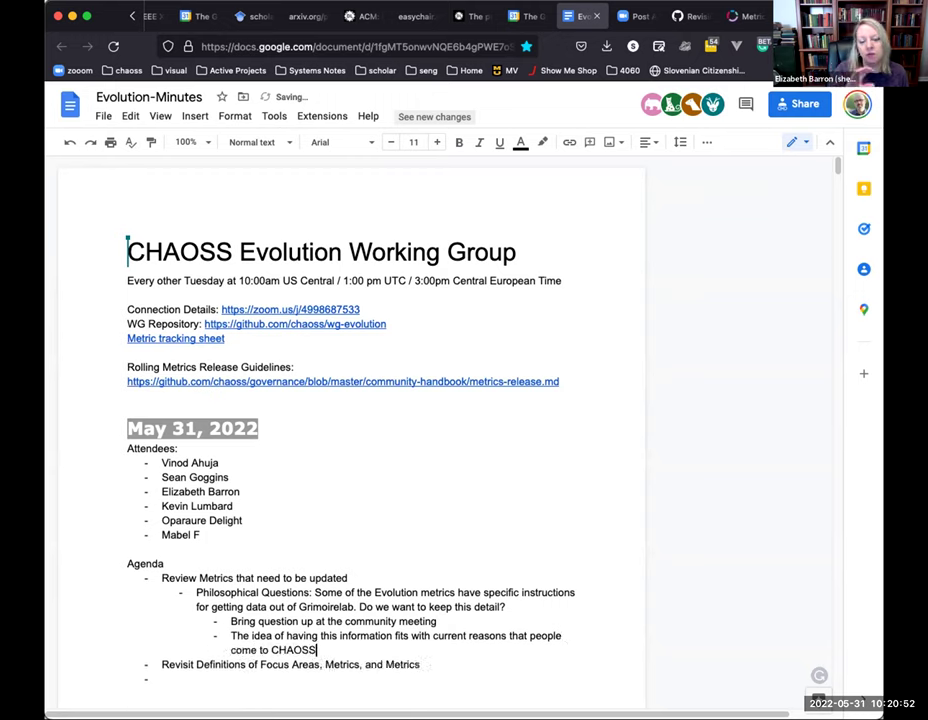
- Add another note at the same level reading "We do not know if the current instructions are still valid."
key(Return)
text(We do not)
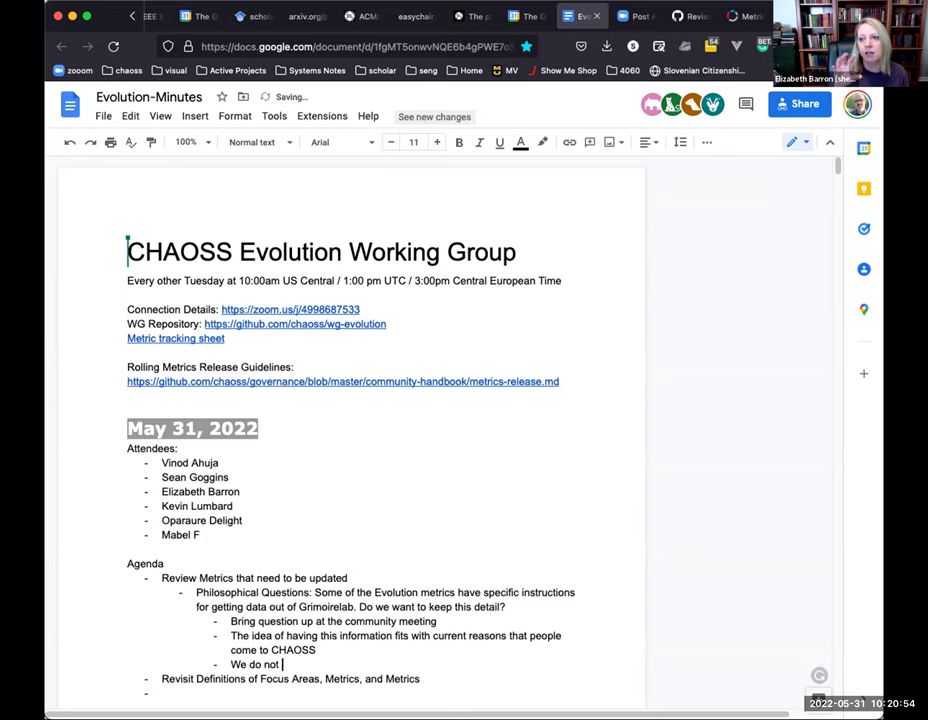
text( know if the )
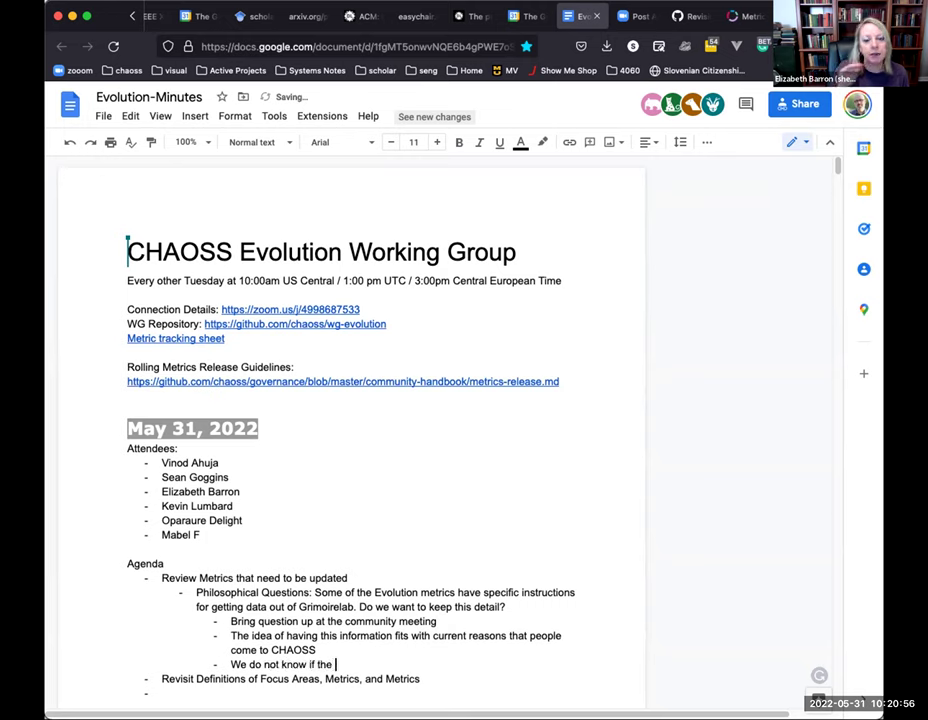
text(current instr)
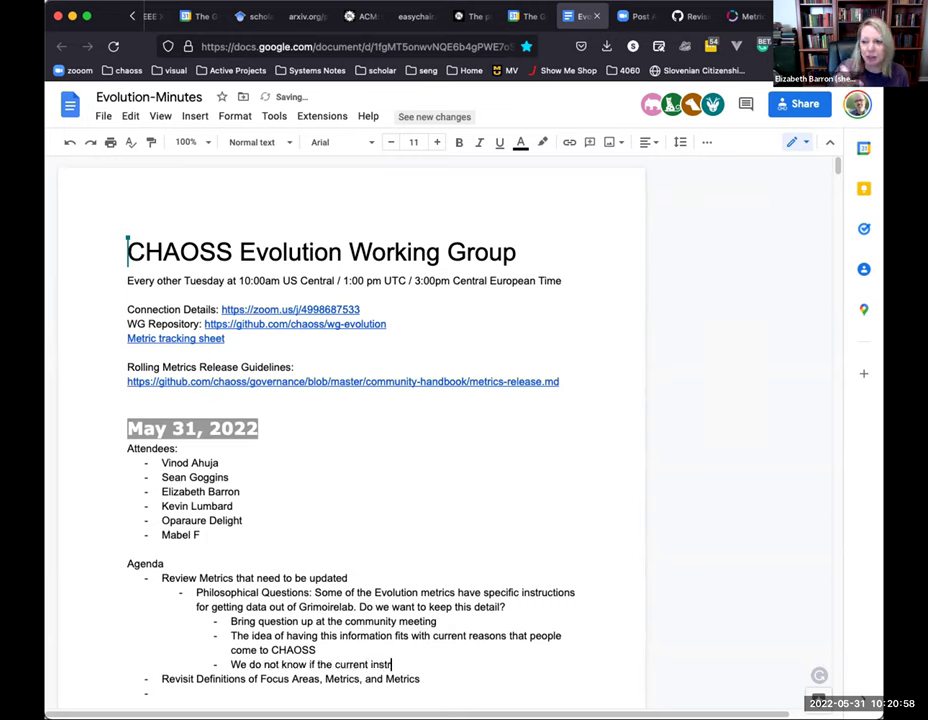
text(uctions are still f)
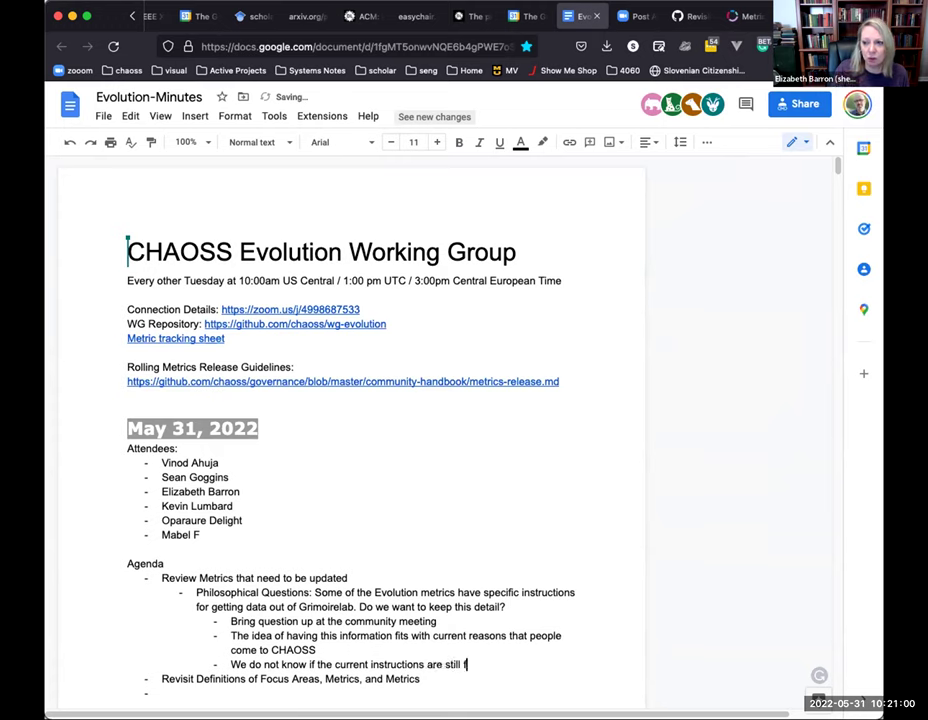
text(a)
key(BackSpace)
key(BackSpace)
text(vi)
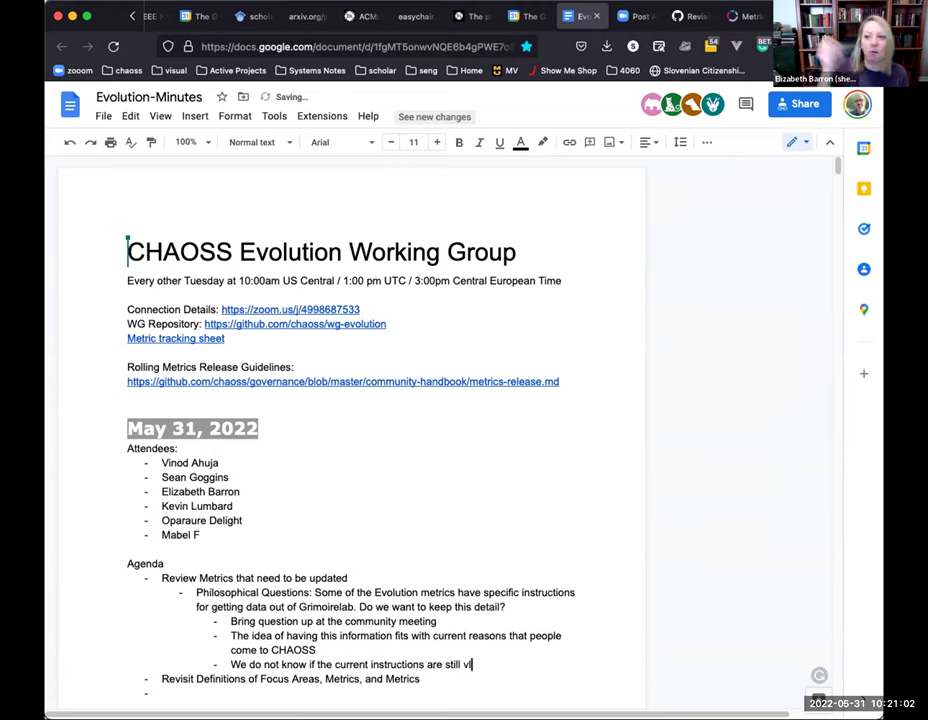
key(BackSpace)
text(alid.)
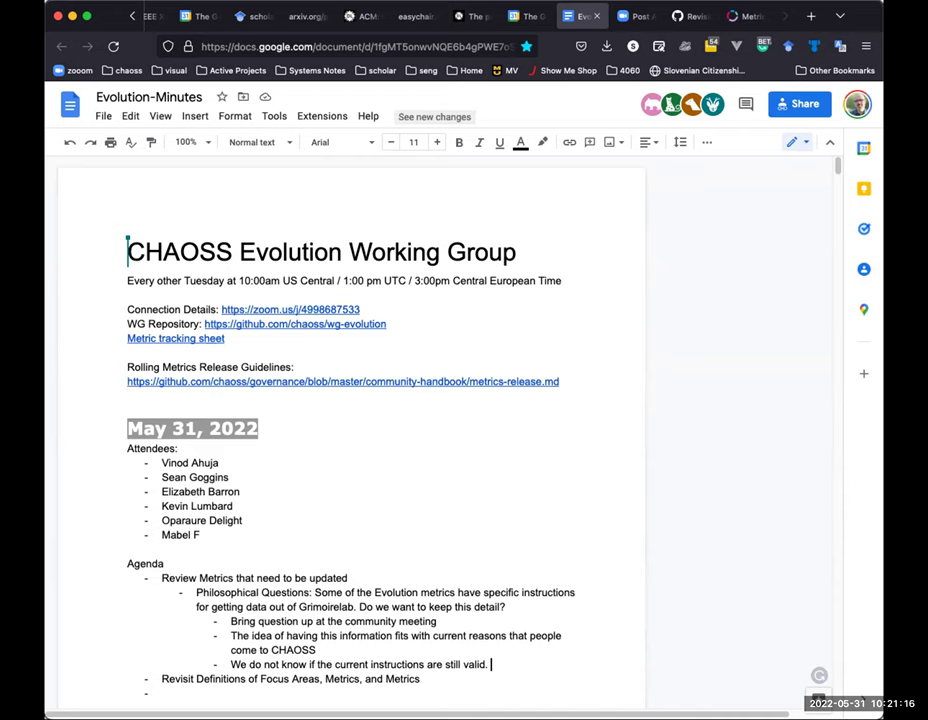
- Add the sub-item "Metrics General Questions" at the same level as Philosophical Questions
key(Return)
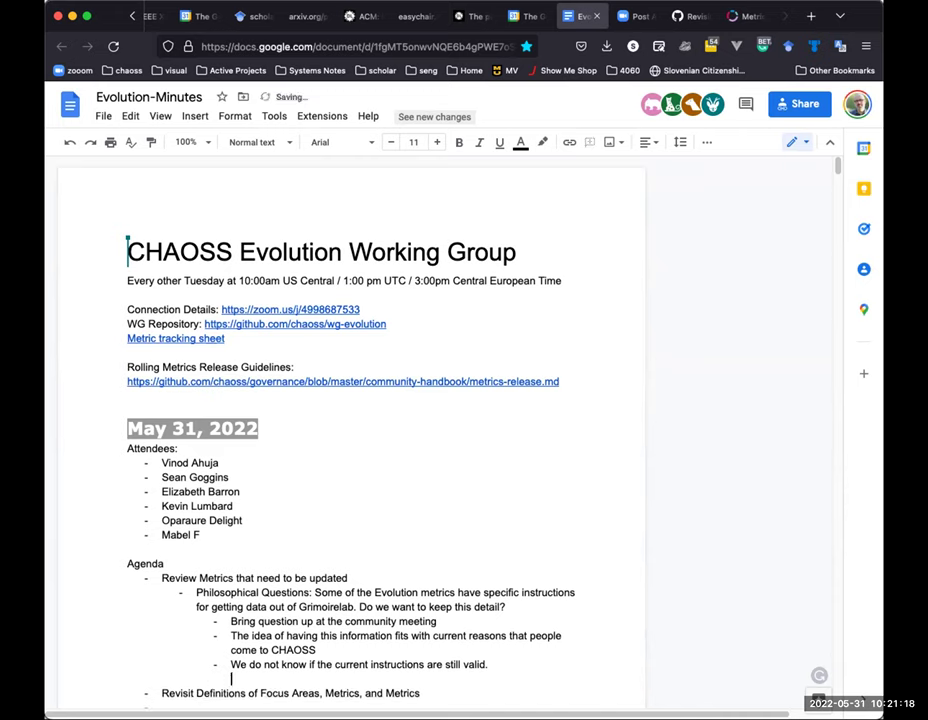
key(shift+Tab)
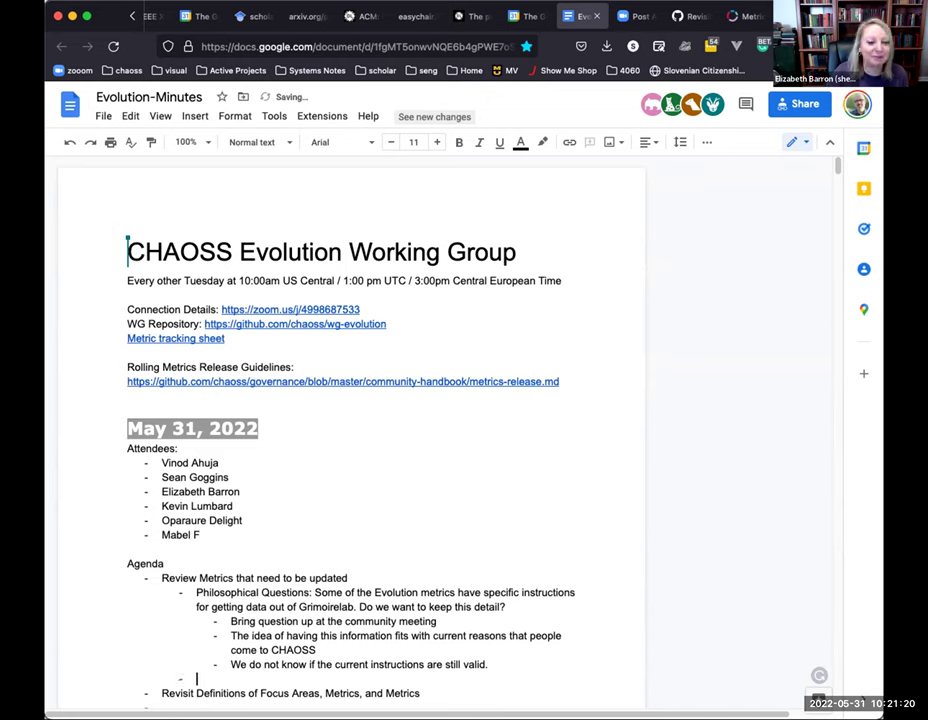
text(Metric)
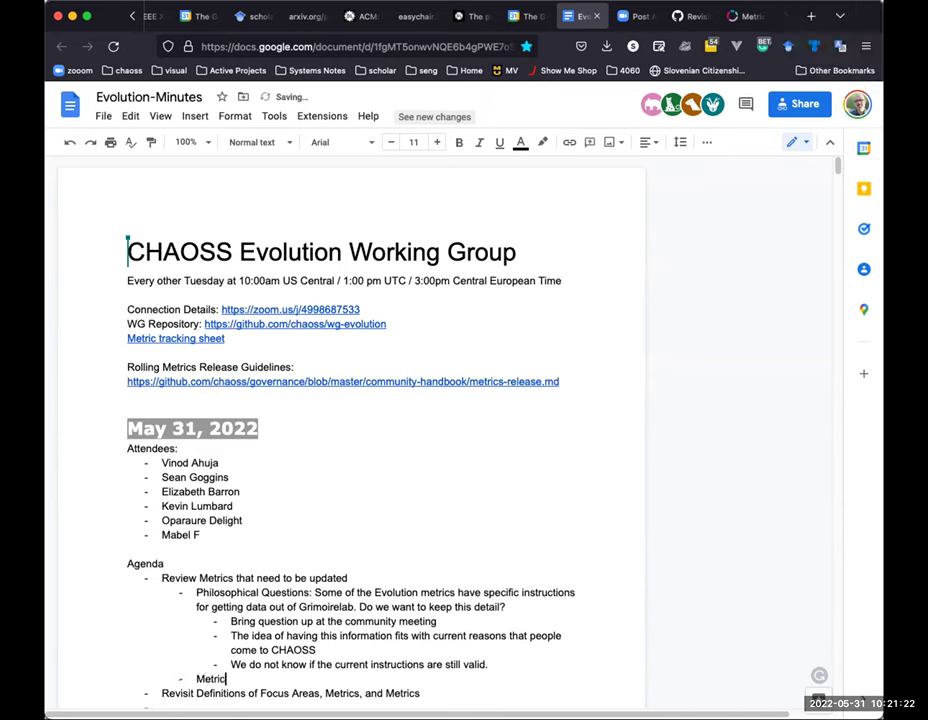
text(s General Questions)
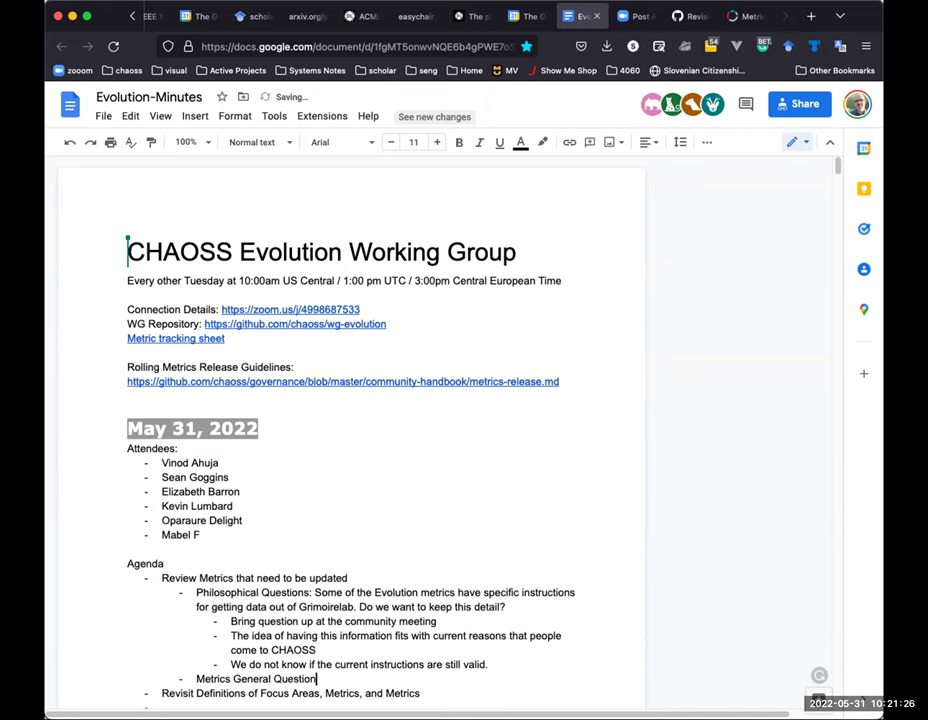
- Nest the question "Aggregators, Filters, Parameters: What is the difference?" beneath Metrics General Questions
key(Return)
key(Tab)
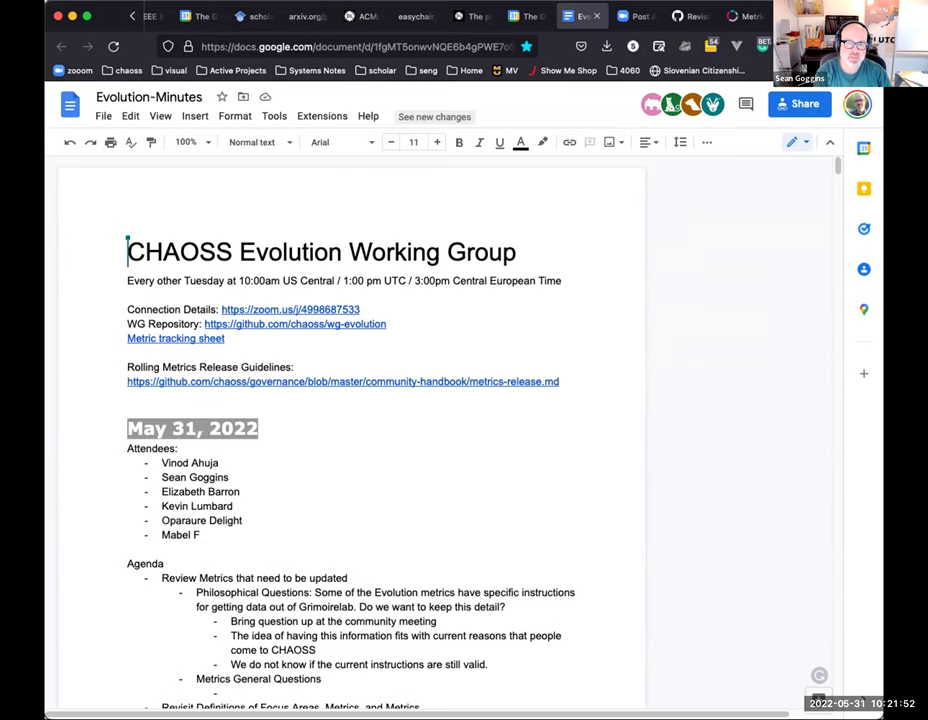
text(Ag)
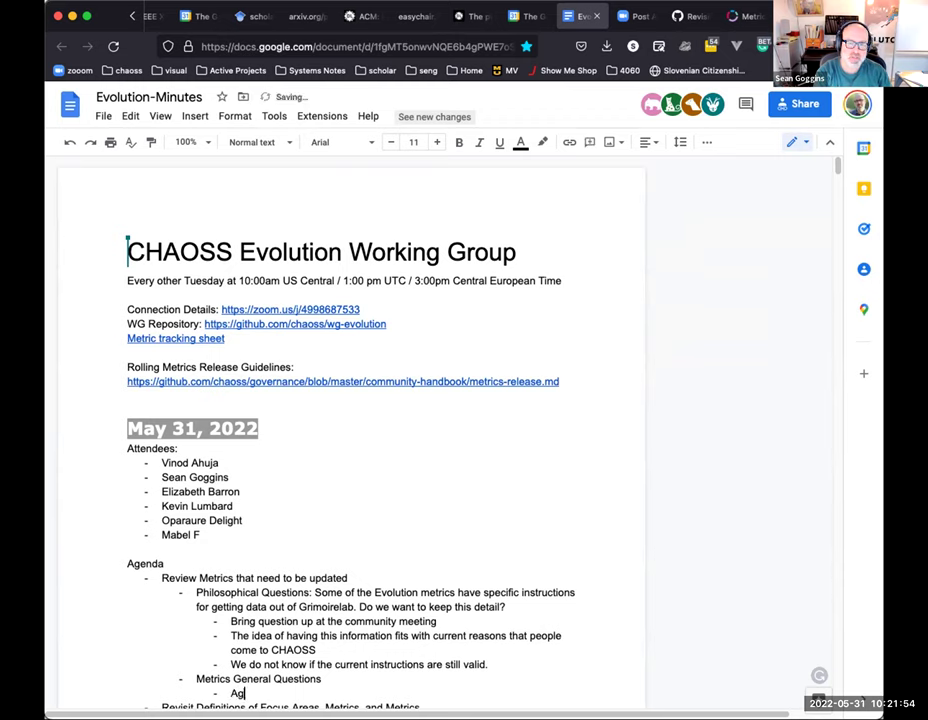
text(gregators, Filters, )
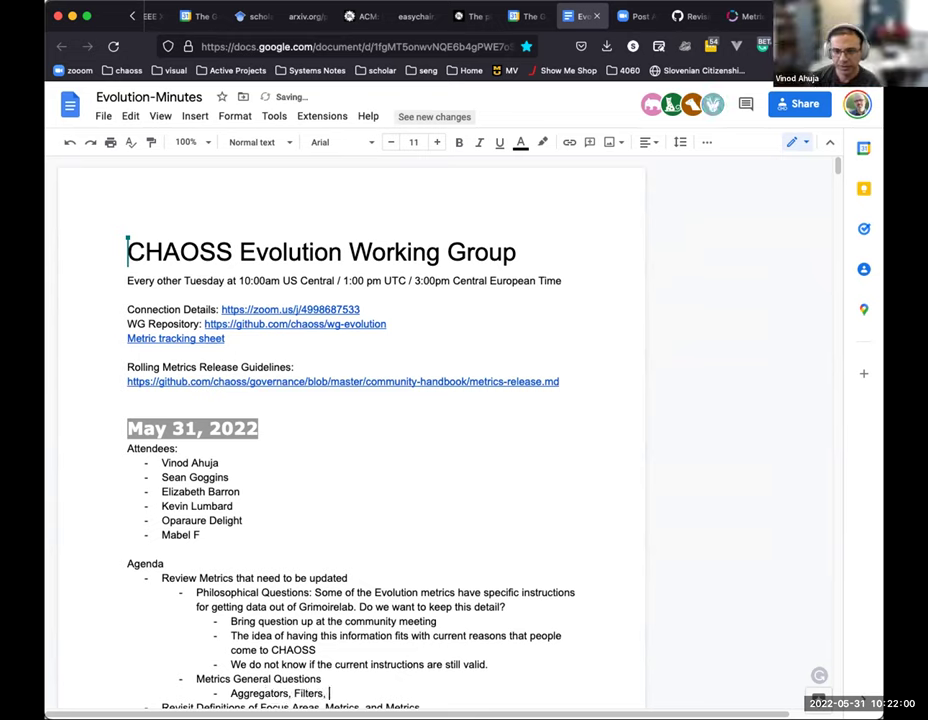
text(Parameters)
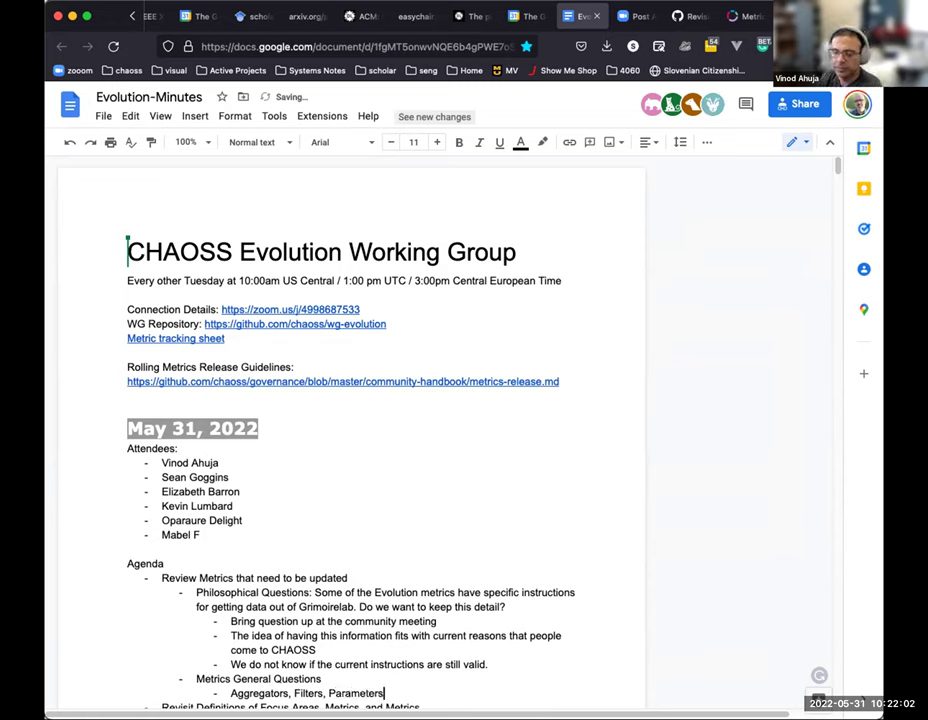
text(: What is )
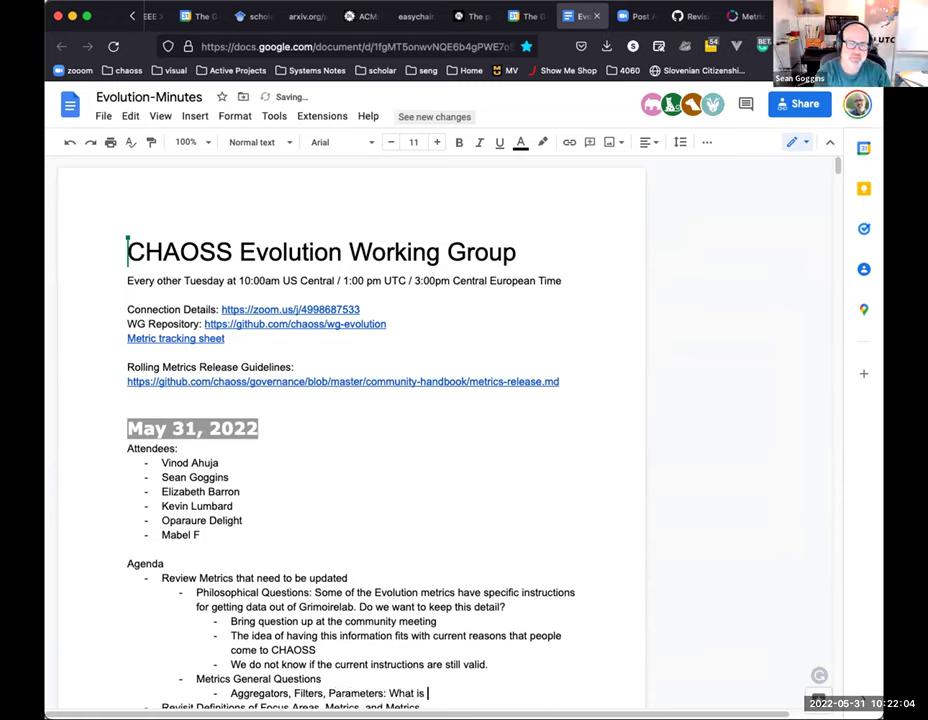
text(the difference?)
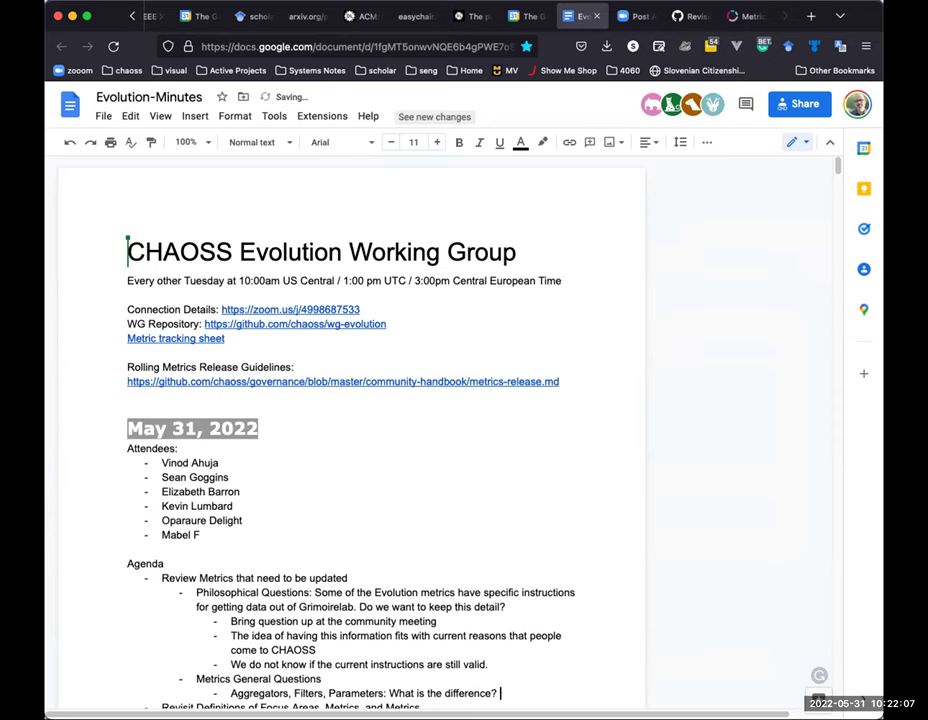
- Below that question, start a note at the same level with "Aggregators and Parameters have been removed, so anything under"
key(Return)
text(Aggreg)
text(ators and Par)
text(ameter)
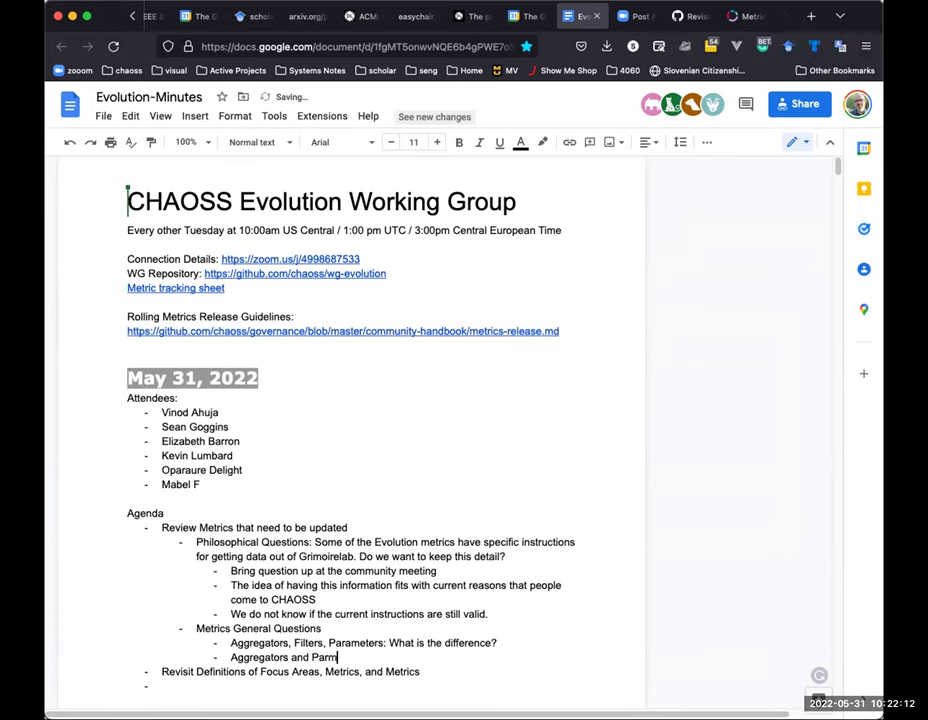
text(s have been removed, so anything undre)
key(BackSpace)
key(BackSpace)
key(BackSpace)
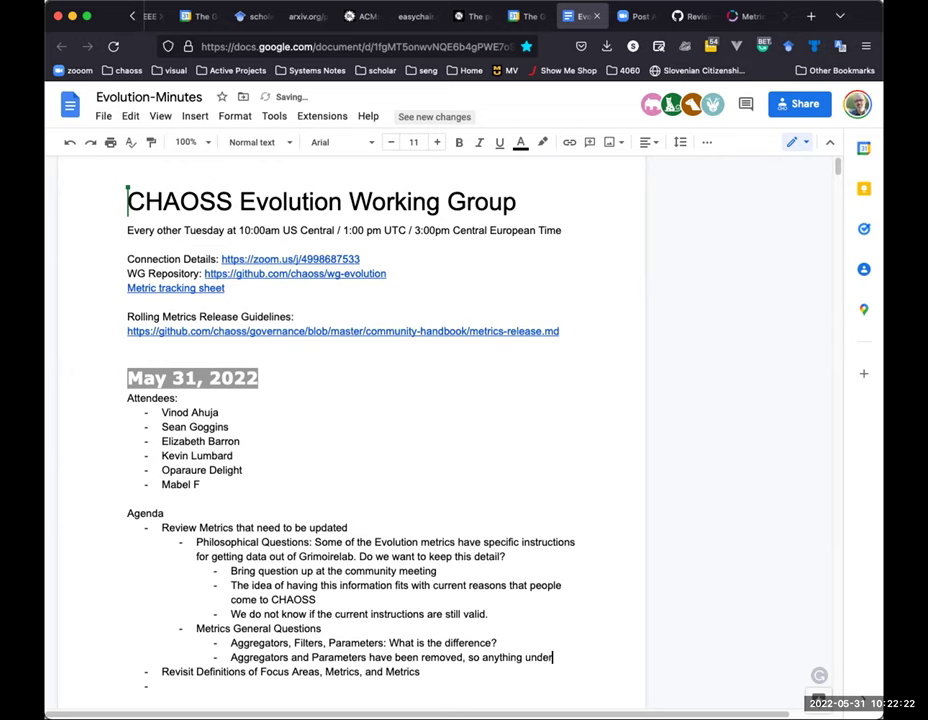
- Complete the Aggregators and Parameters note with '"Aggregators" and "Parameters" should be moved as appropriate under filters'
text("Aggr)
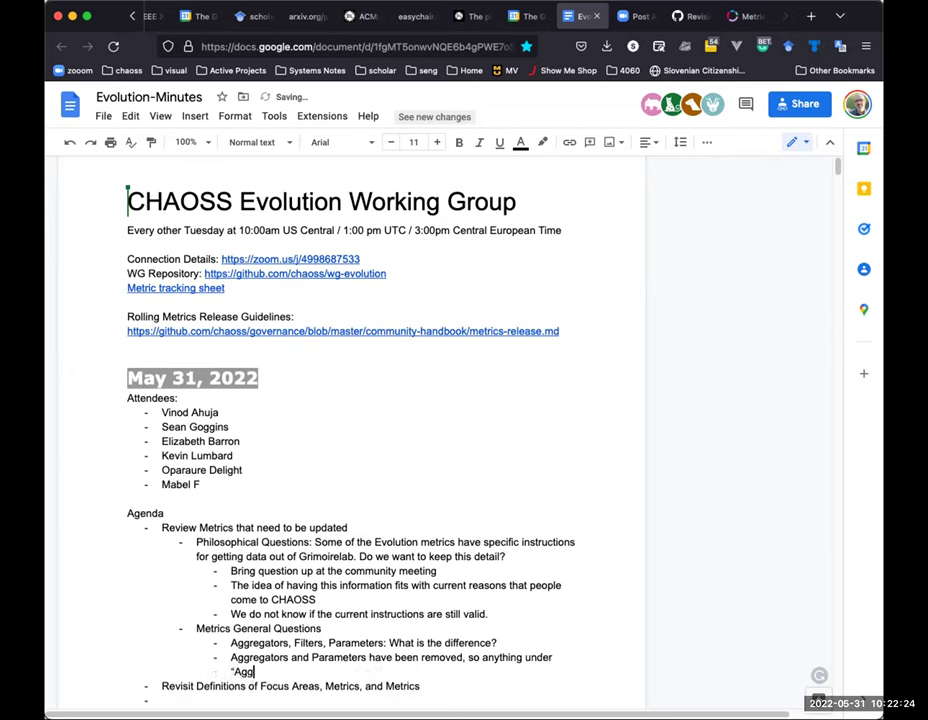
text(egators" )
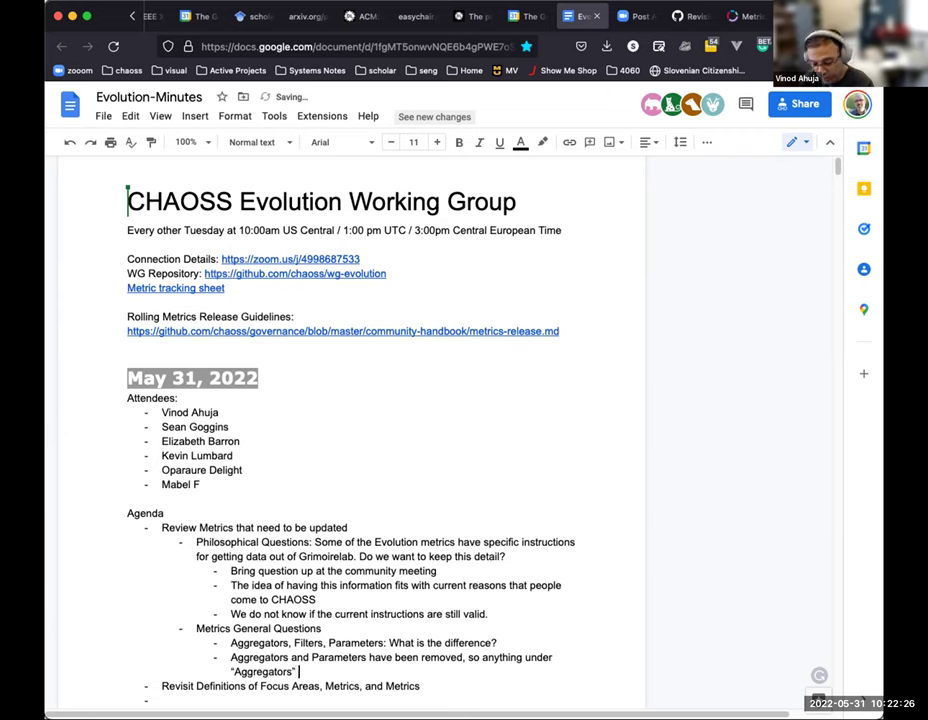
text(and "P)
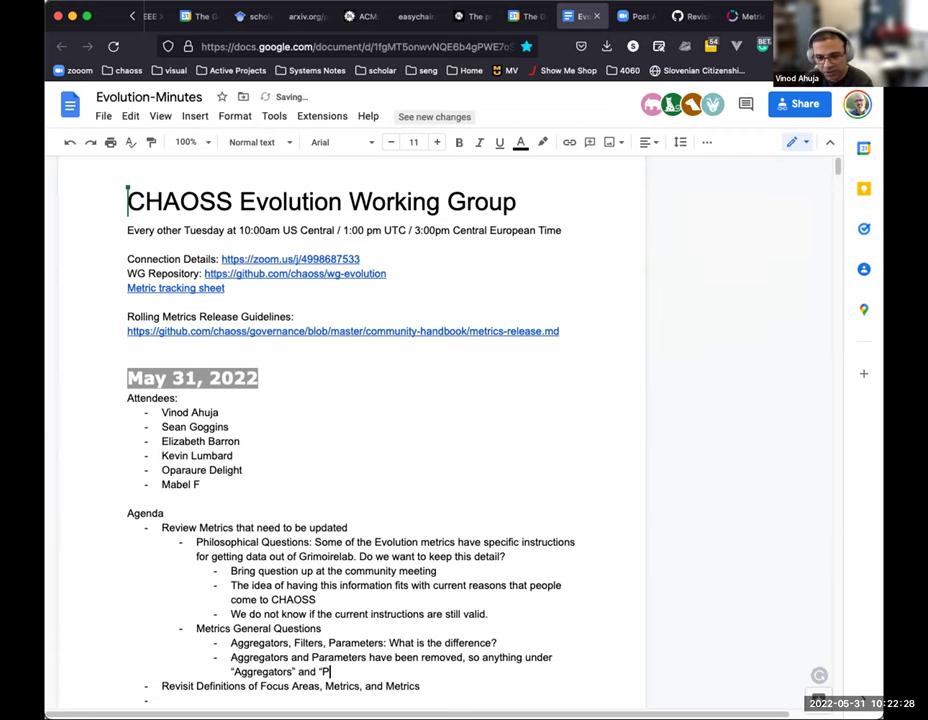
text(arameters")
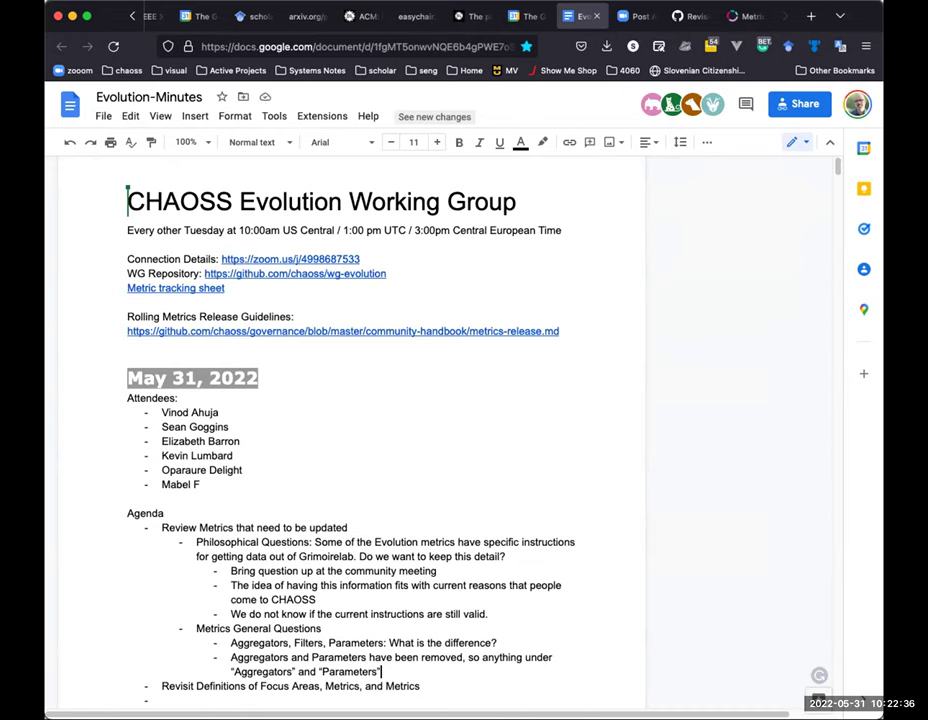
text(should )
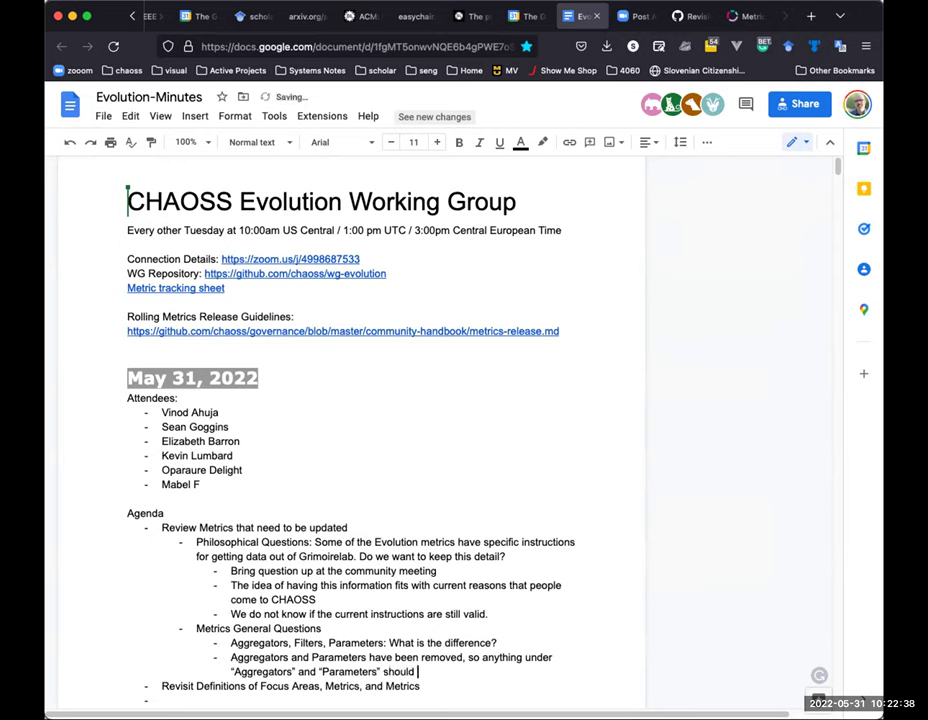
text(be moved as appr)
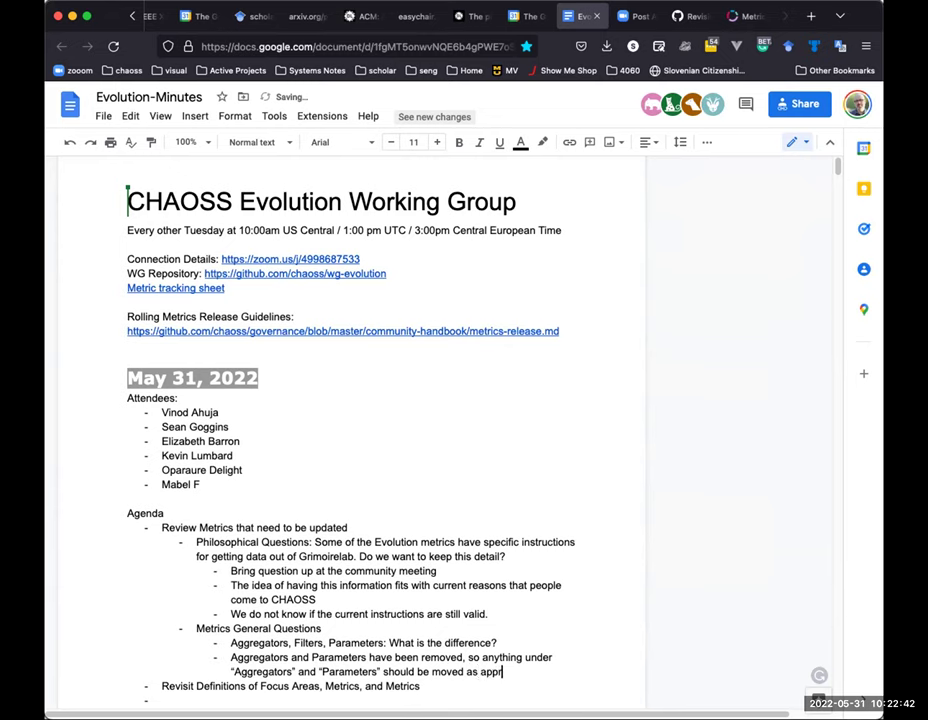
text(opriate to)
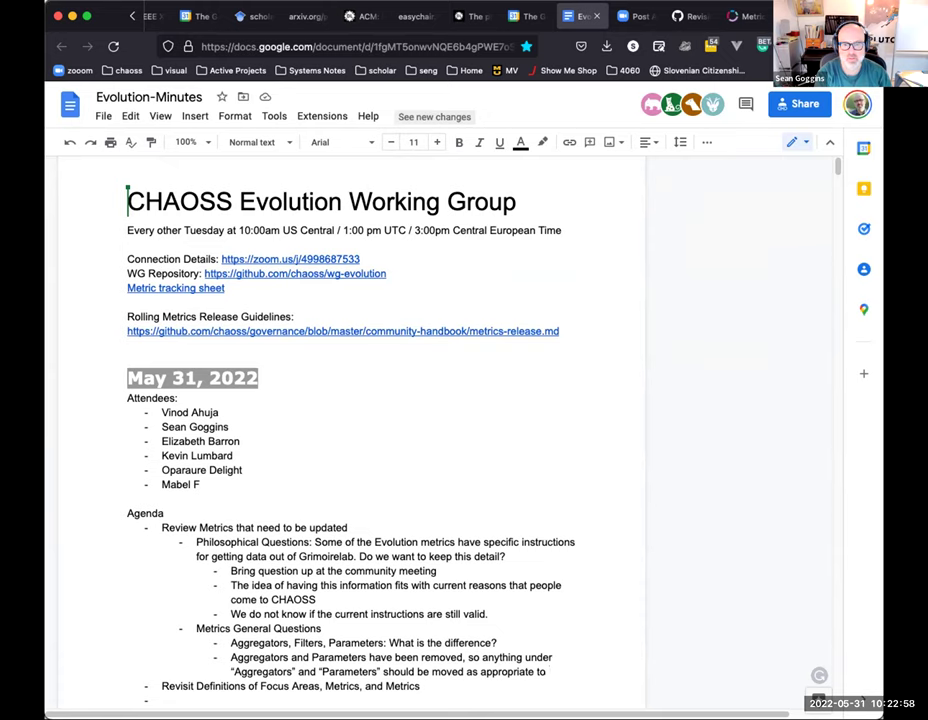
key(BackSpace)
key(BackSpace)
key(BackSpace)
text(under filters)
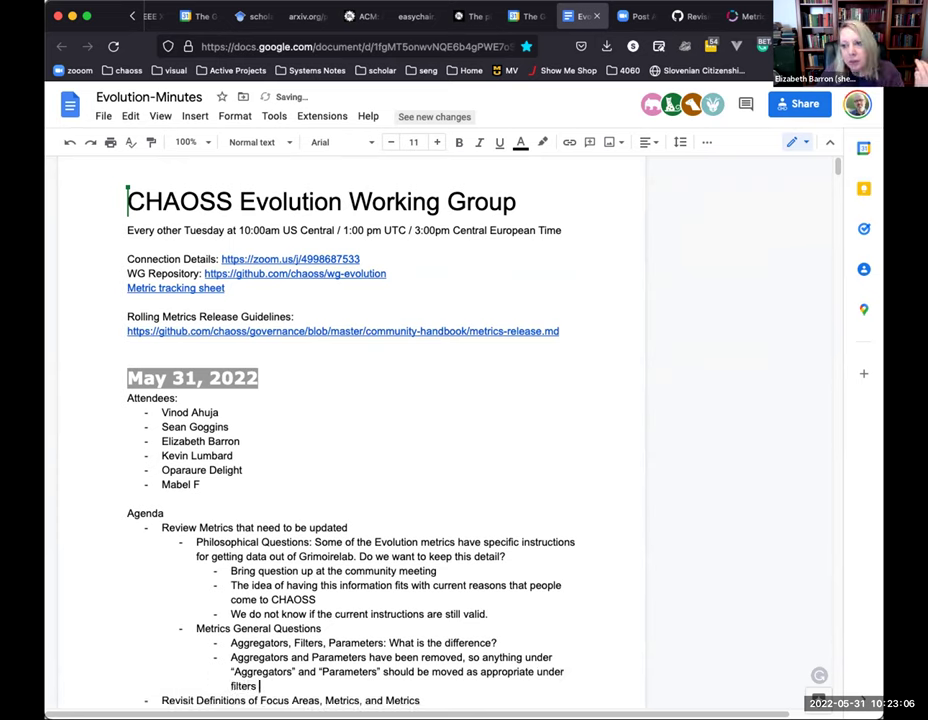
- Add the sub-item "Block of synonyms is under the wrong heading." at the same level as Metrics General Questions
key(Return)
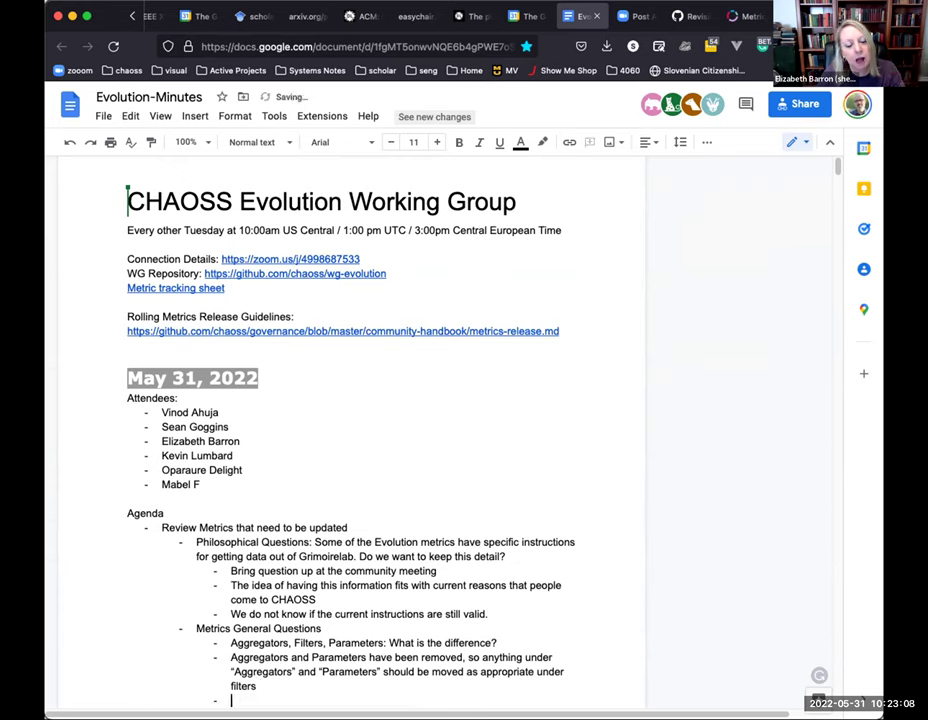
key(shift+Tab)
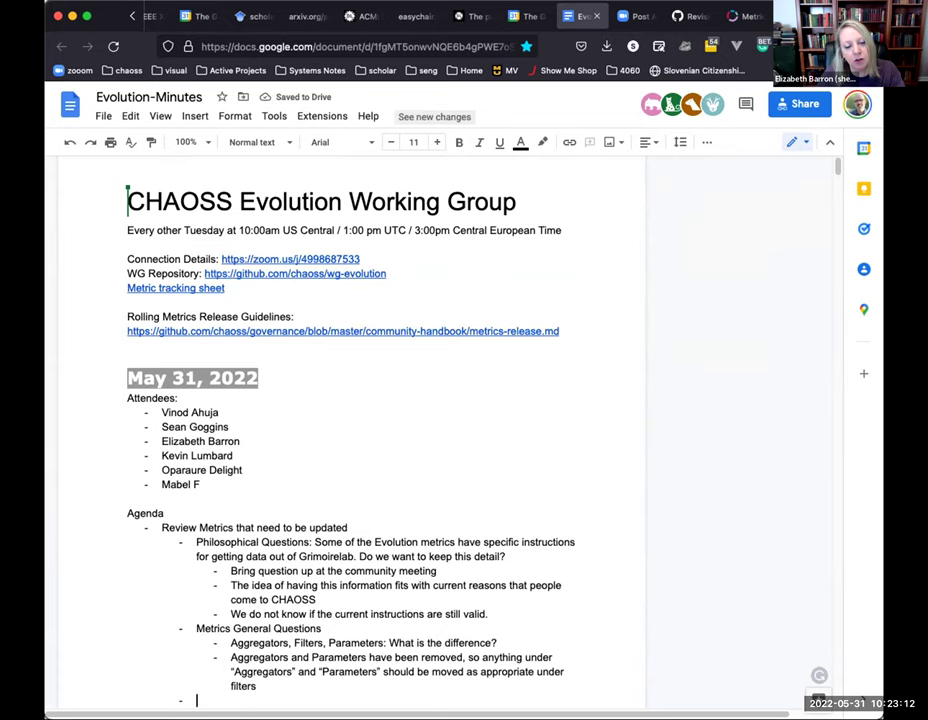
text(Block of )
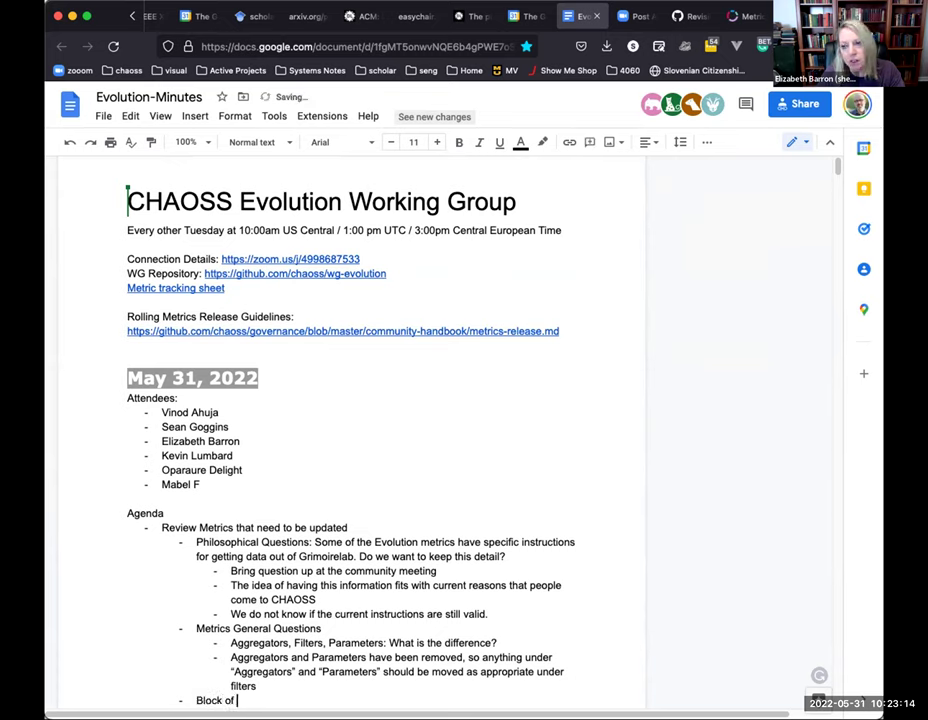
text(synonyms)
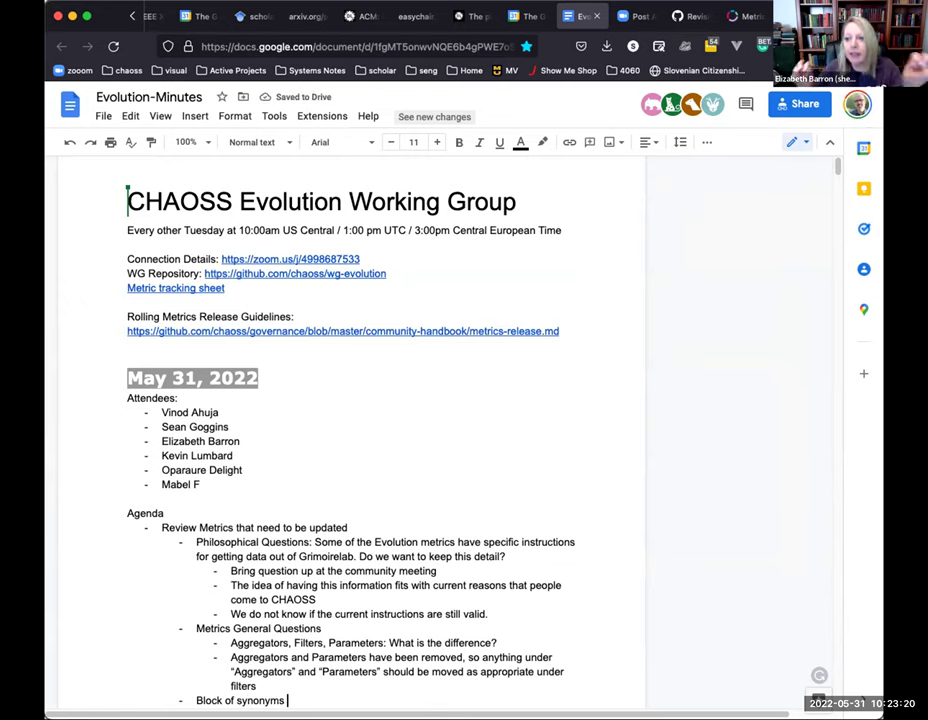
text(is under the wrong heading. )
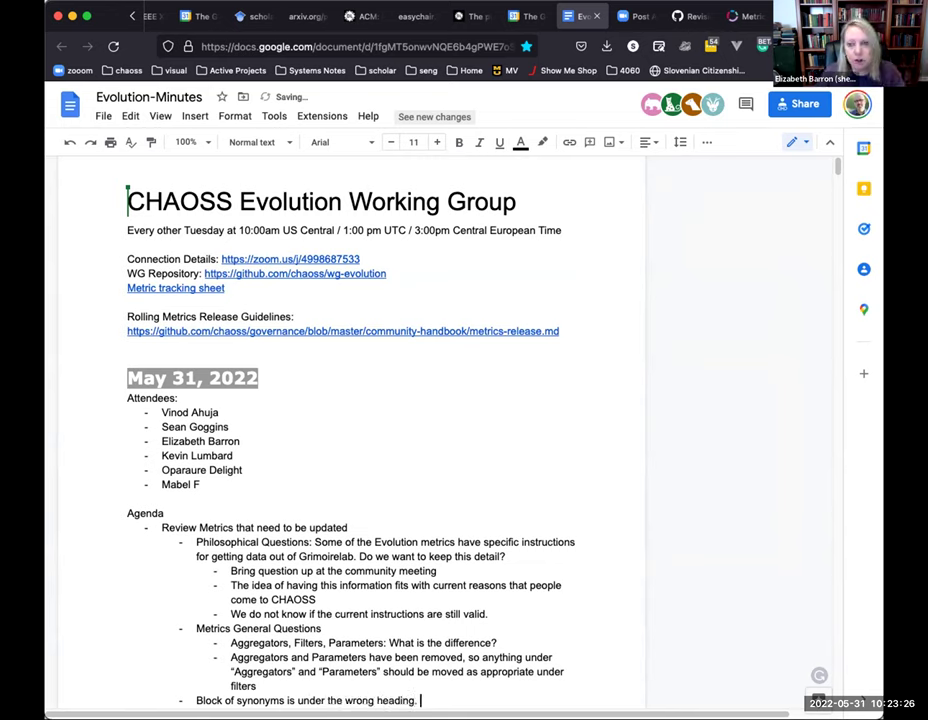
- Complete the synonyms note with "These should be moved up under definition."
text(These should b)
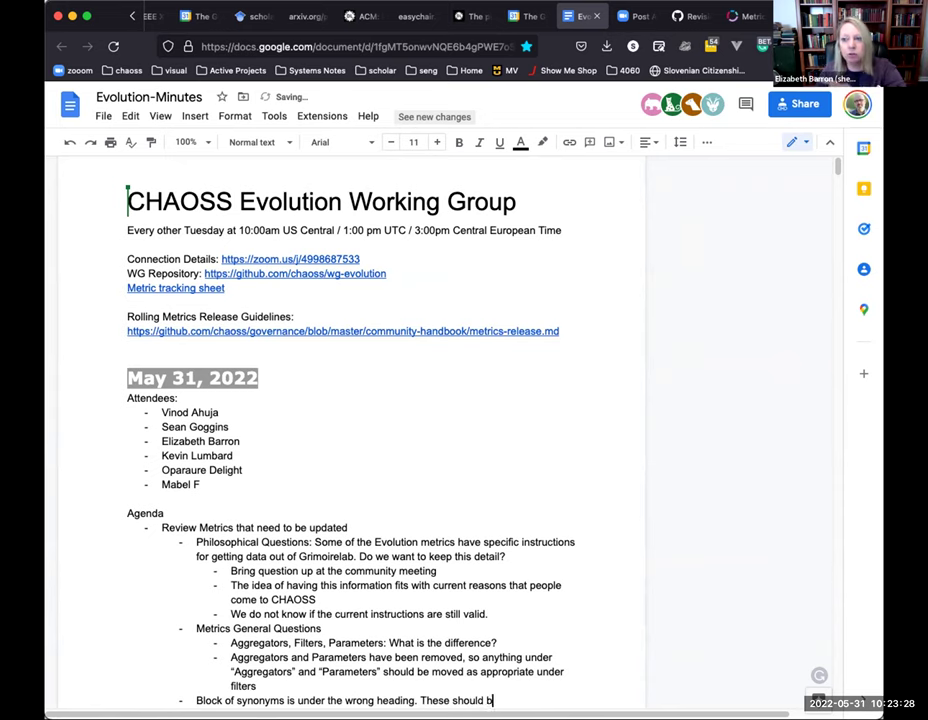
text(e moved up )
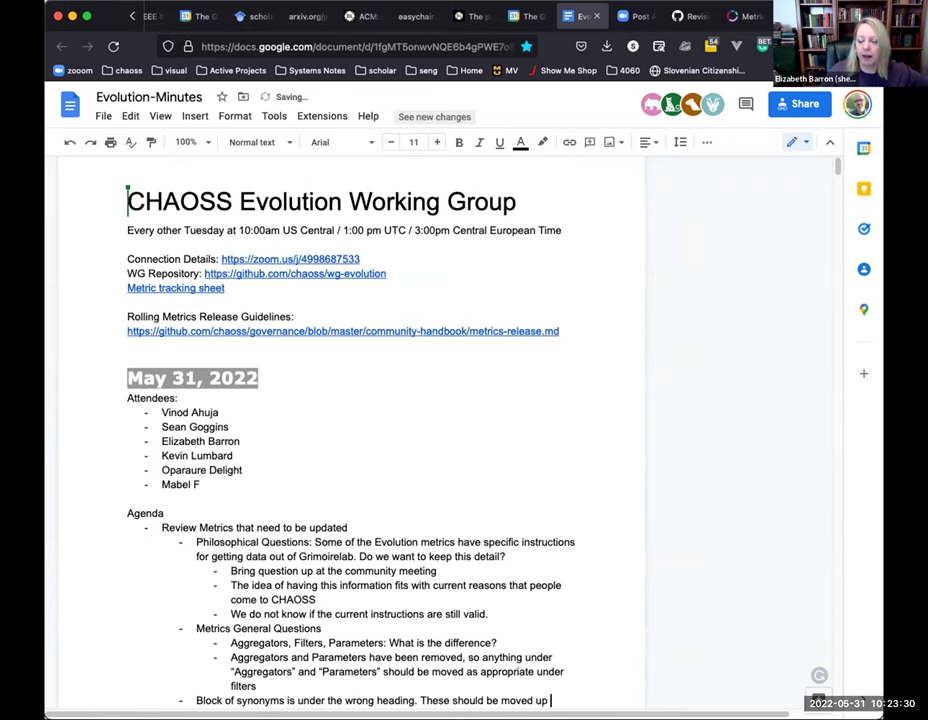
text(under definition)
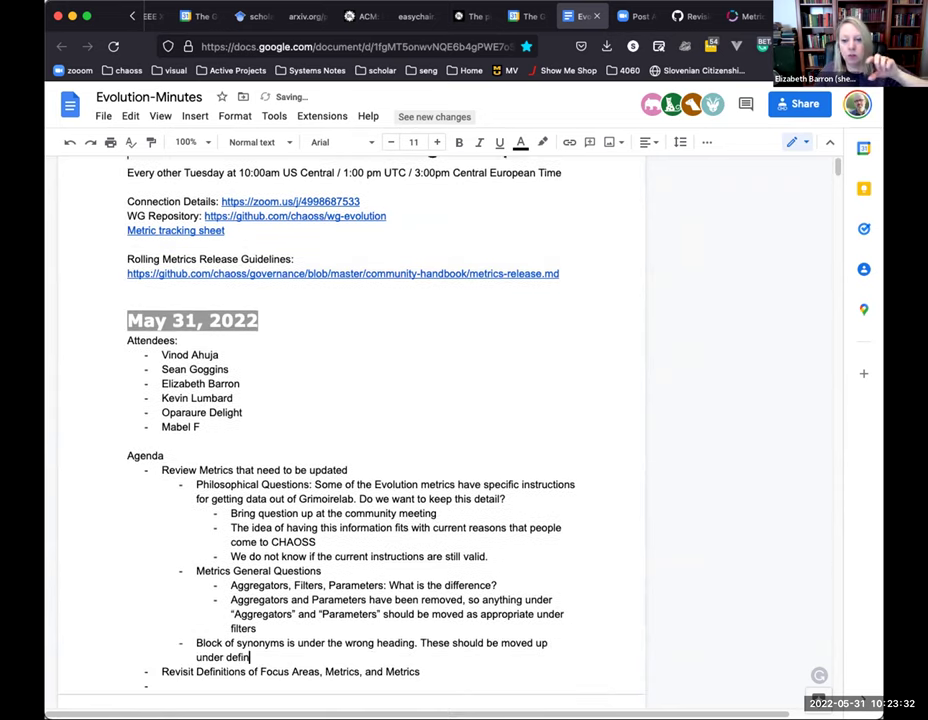
text(.)
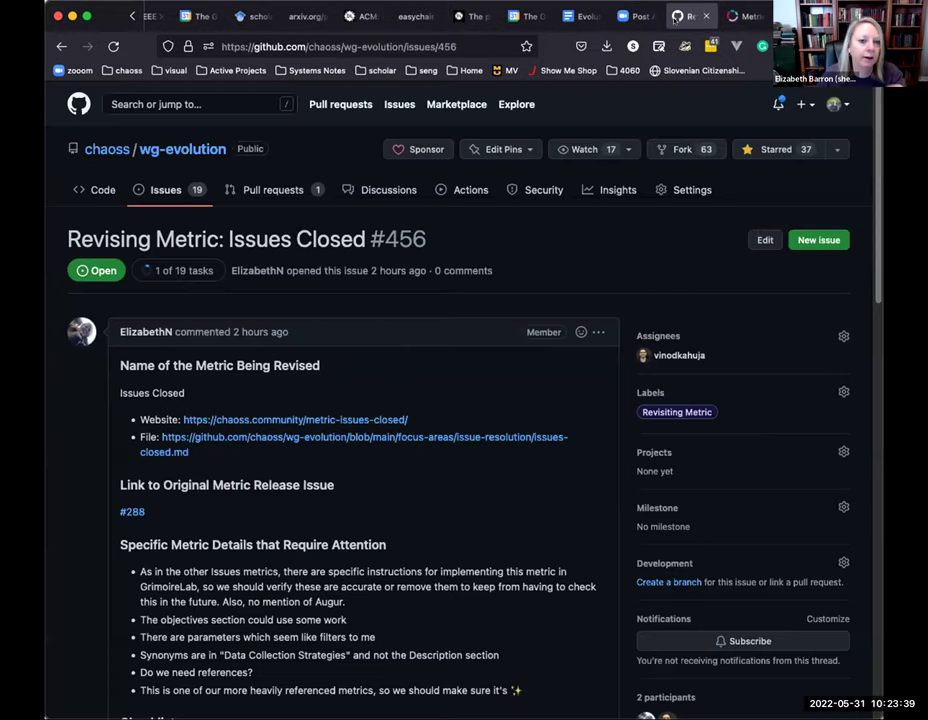
- Copy the whole Data Collection Strategies section, from its heading through the Bugzilla description, from the Issues Closed metric page
click(690, 16)
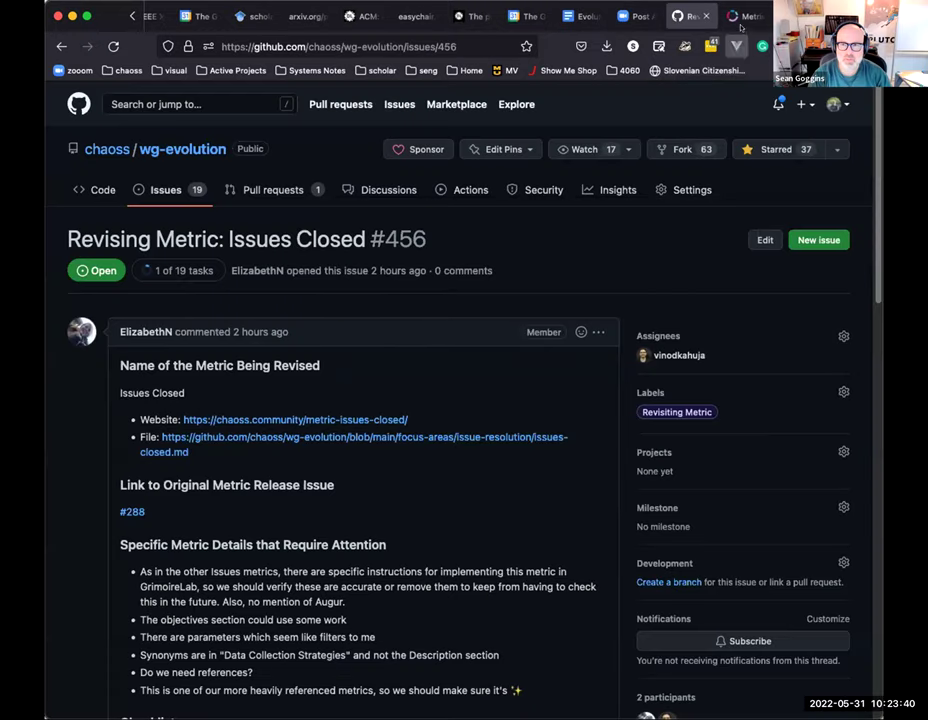
key(ctrl+Tab)
scroll(450, 340, down, 10)
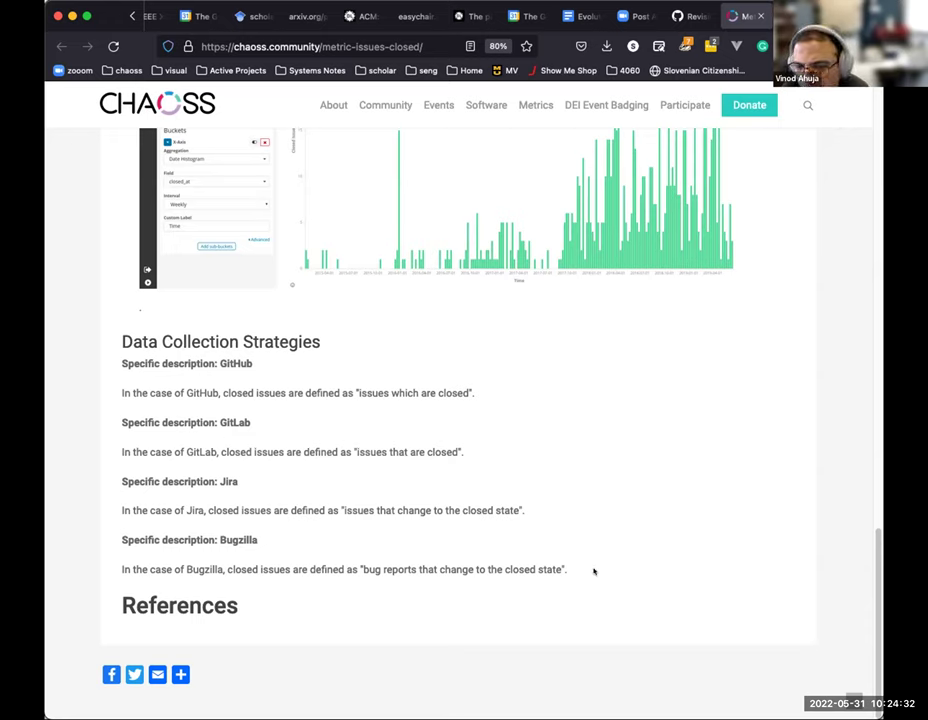
drag(594, 571, 121, 341)
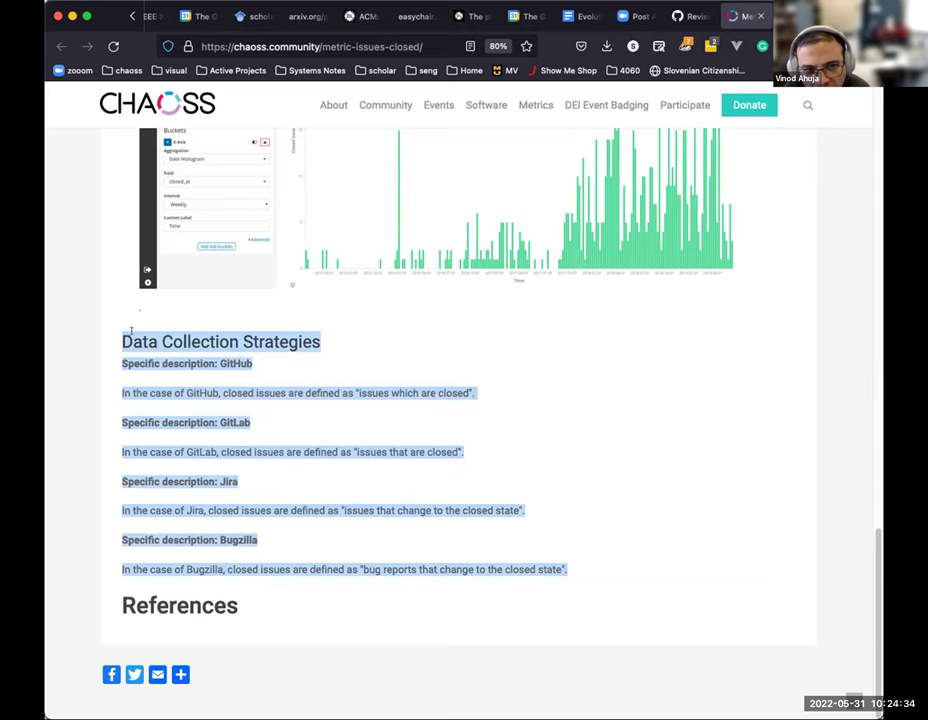
right_click(131, 339)
click(176, 344)
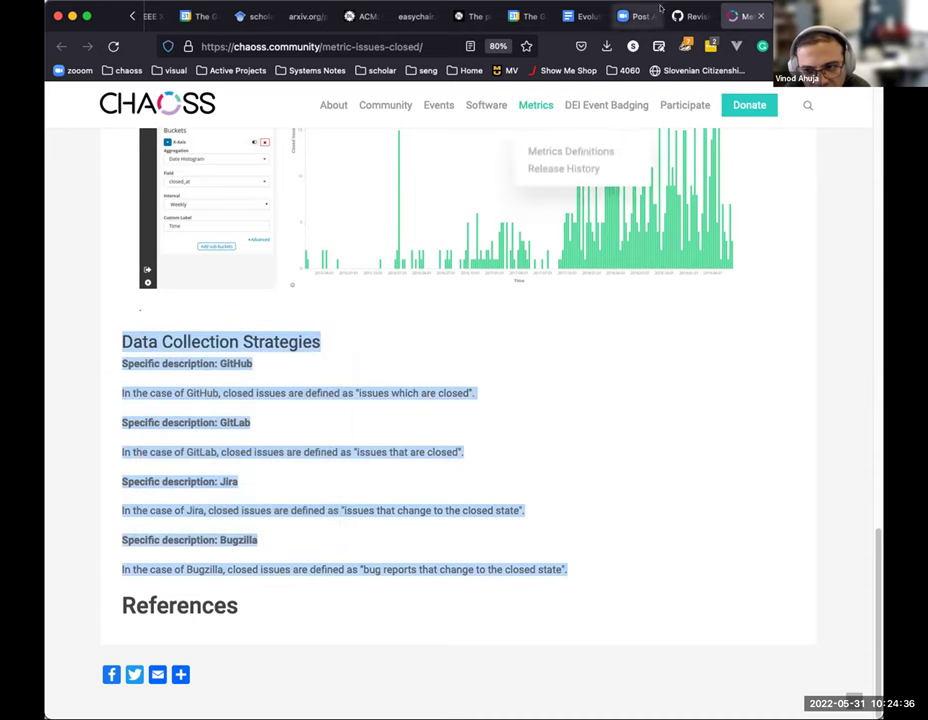
- In the Evolution-Minutes document, paste the copied section without formatting as sub-items nested beneath the synonyms note
click(690, 16)
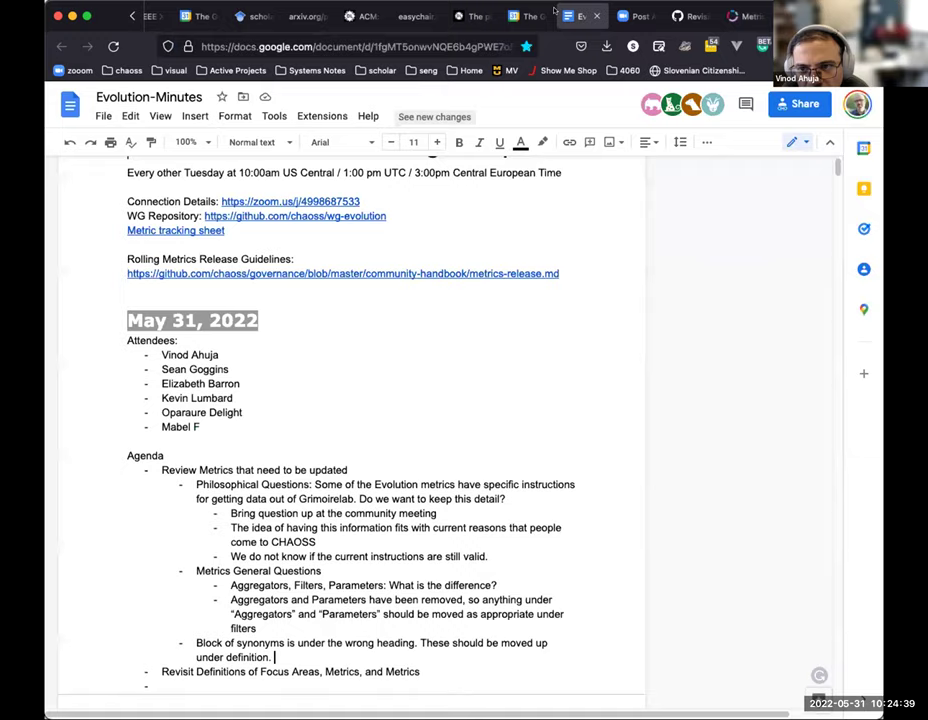
click(583, 16)
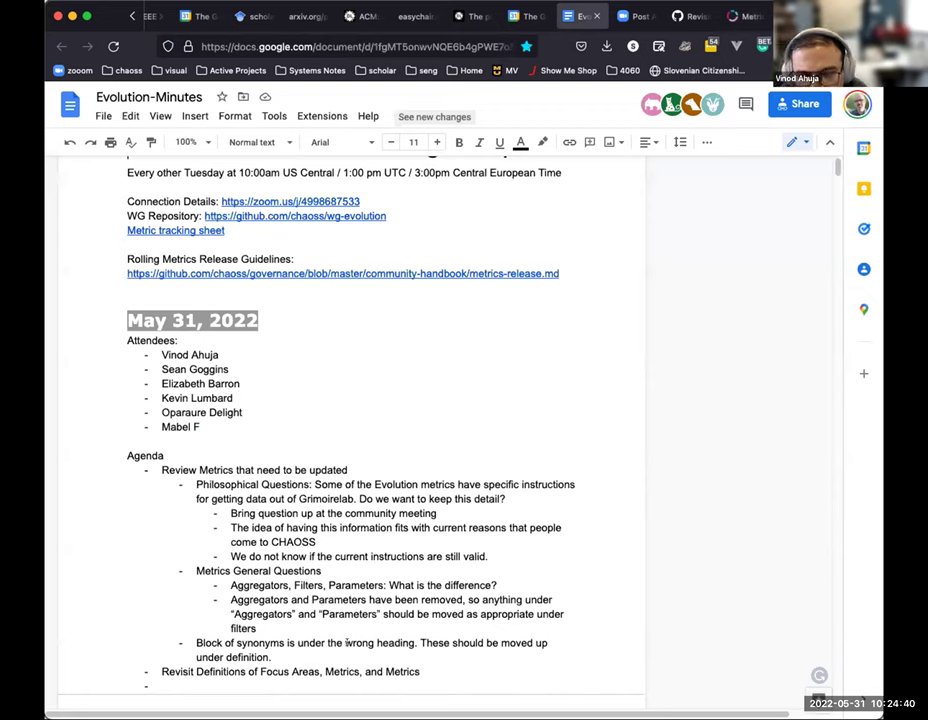
key(Return)
key(Tab)
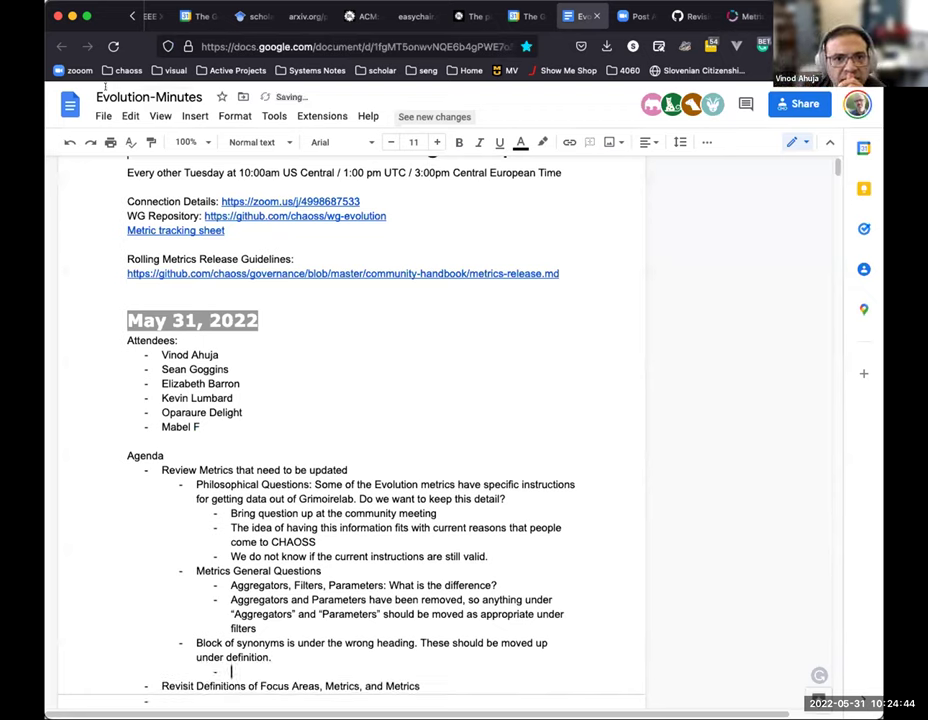
click(124, 117)
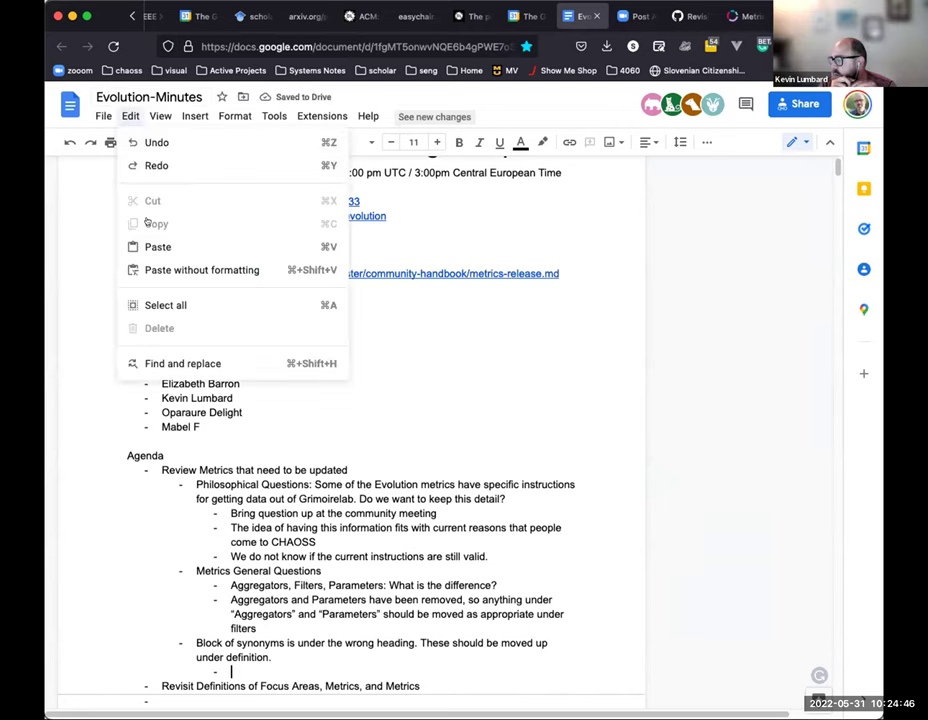
click(187, 262)
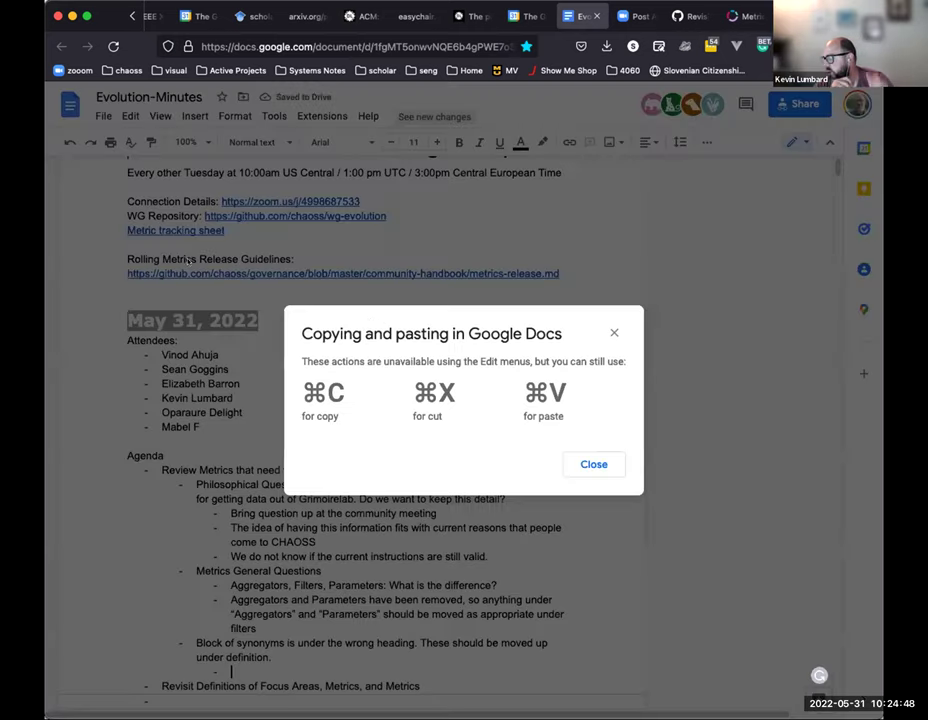
click(583, 462)
key(super+shift+v)
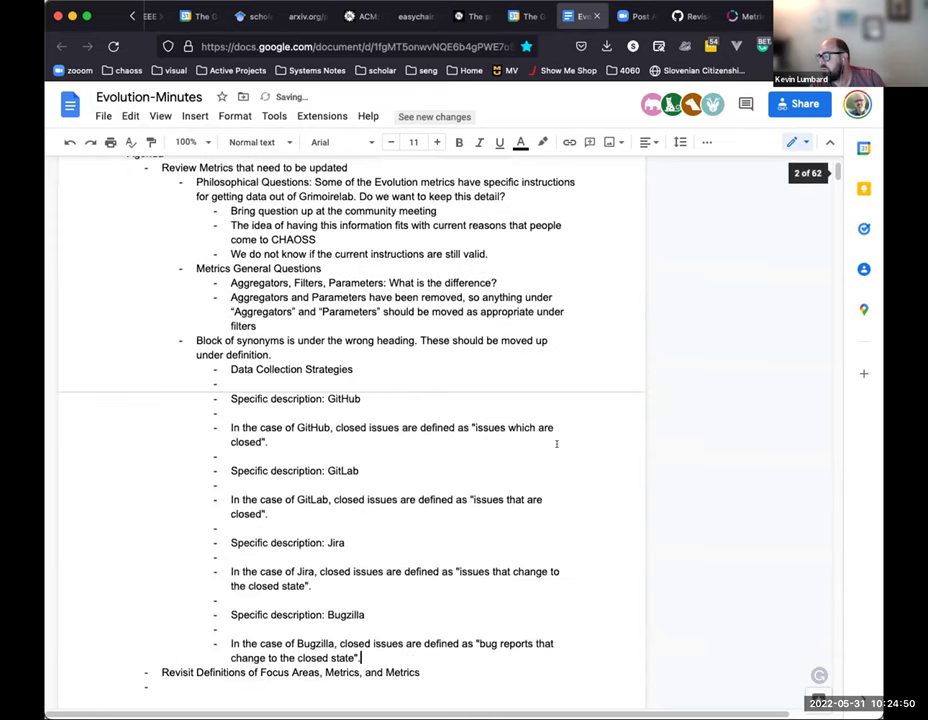
- Remove the blank bullets around the GitHub description heading and nest that heading and its definition beneath Data Collection Strategies
click(244, 384)
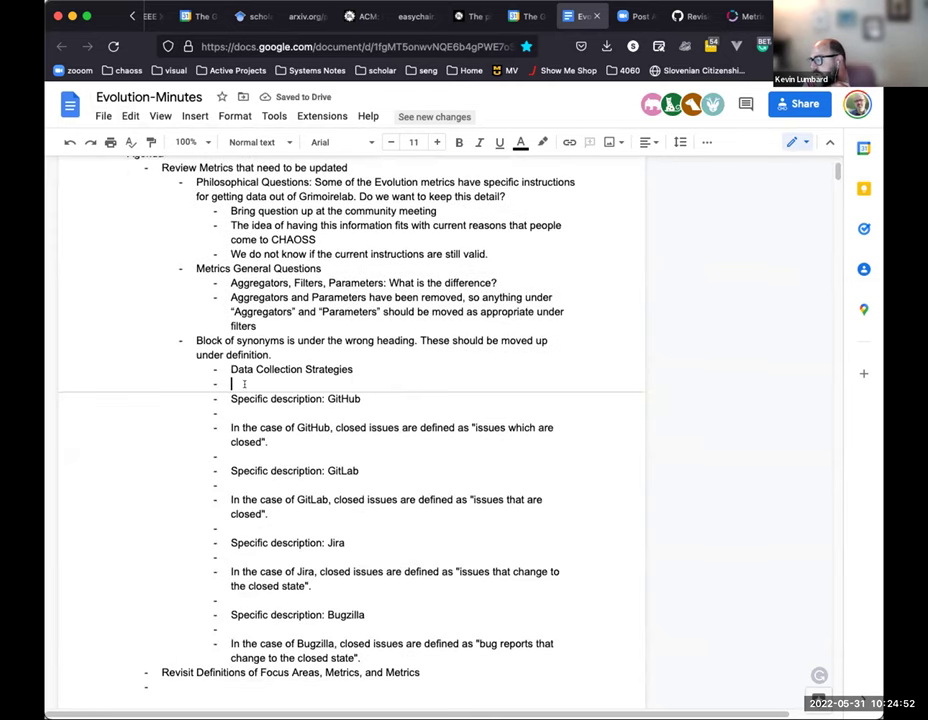
click(450, 362)
key(Delete)
key(Right)
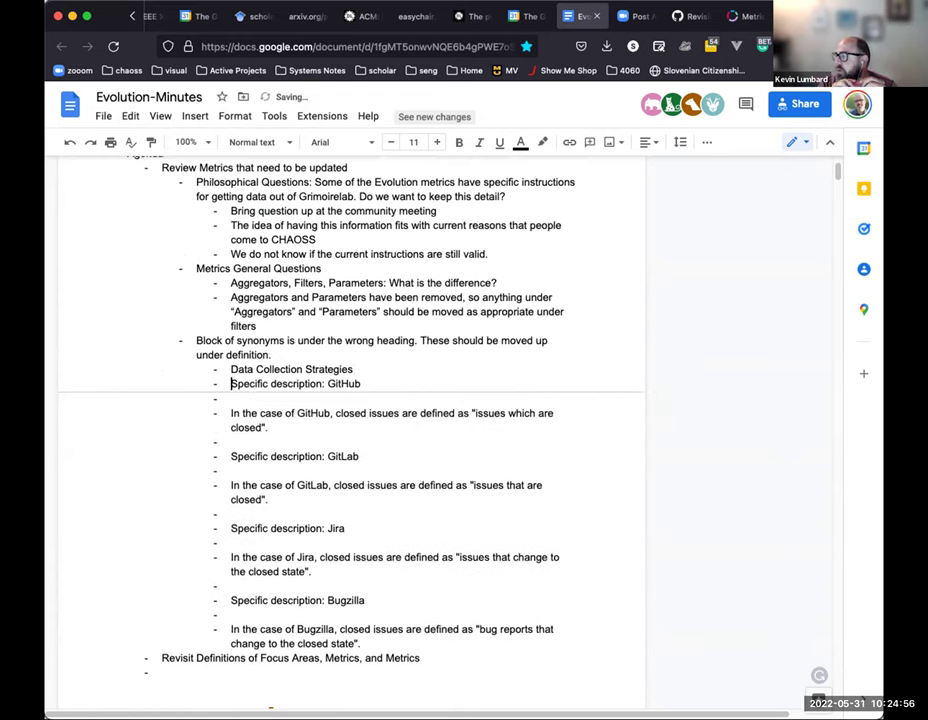
key(Tab)
key(Down)
key(Down)
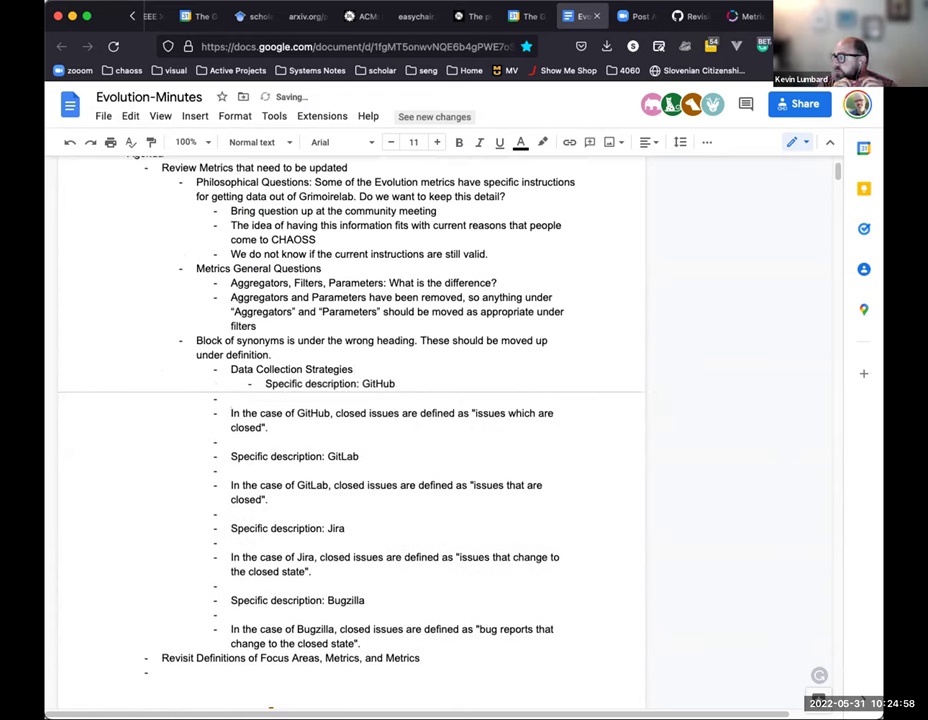
key(Tab)
key(Up)
key(BackSpace)
key(BackSpace)
- Remove the blank bullets above and below the GitLab description heading and nest the GitLab definition beneath it
key(Down)
key(Down)
key(Down)
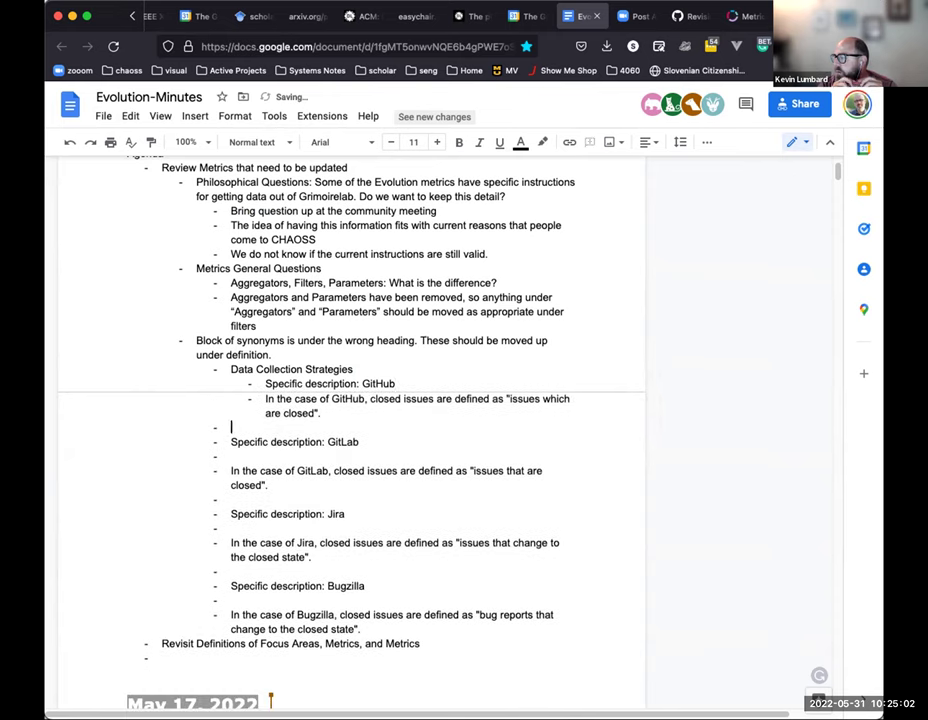
key(BackSpace)
key(BackSpace)
key(Right)
key(Right)
key(Down)
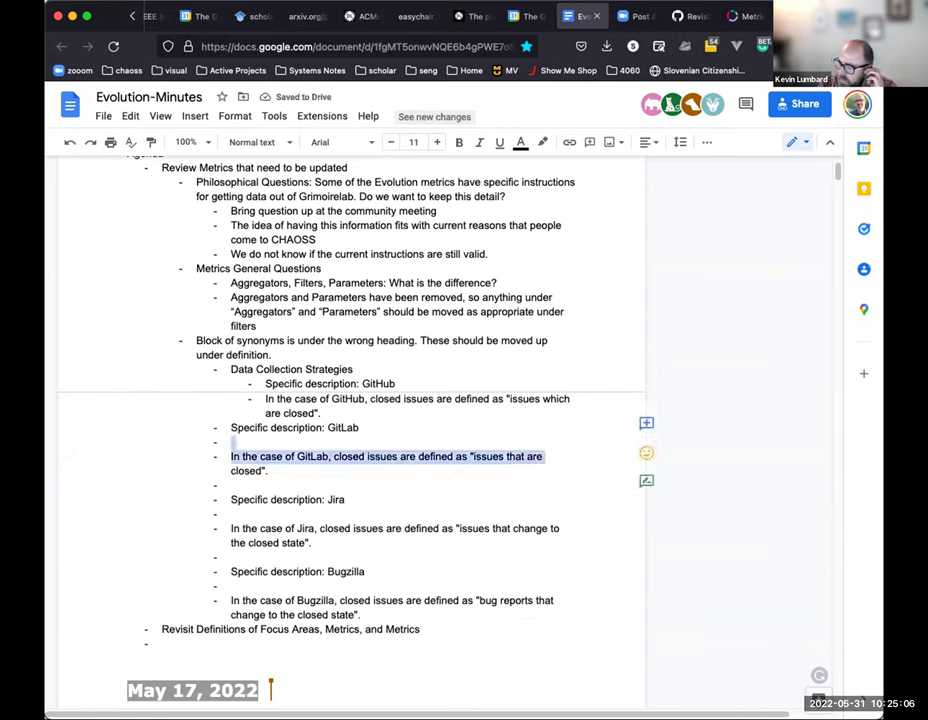
key(BackSpace)
key(BackSpace)
key(BackSpace)
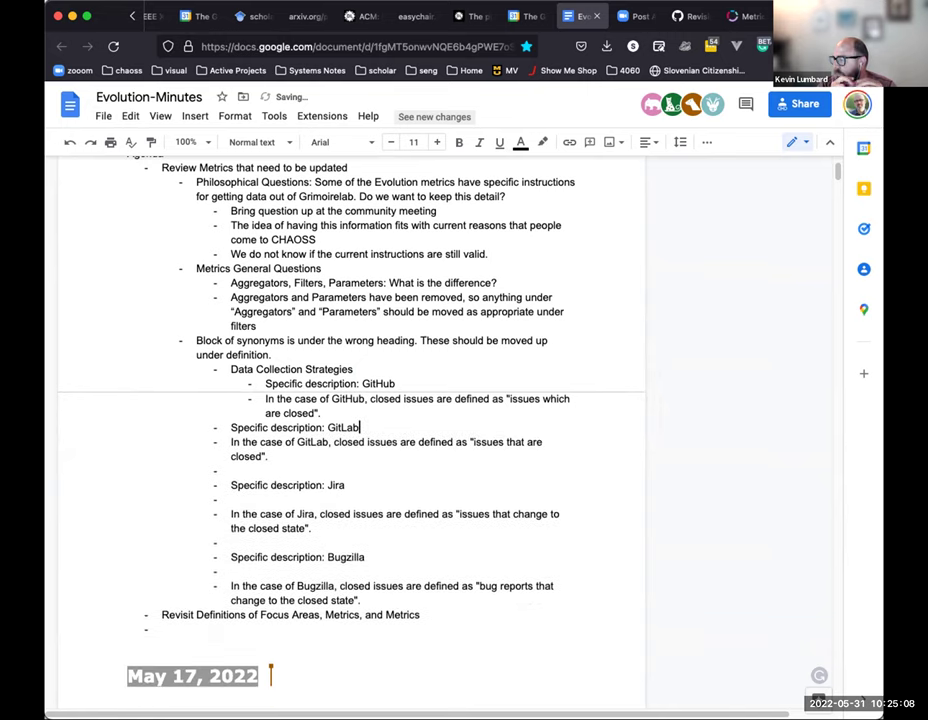
key(Down)
key(Down)
key(Up)
key(Up)
key(Right)
key(Tab)
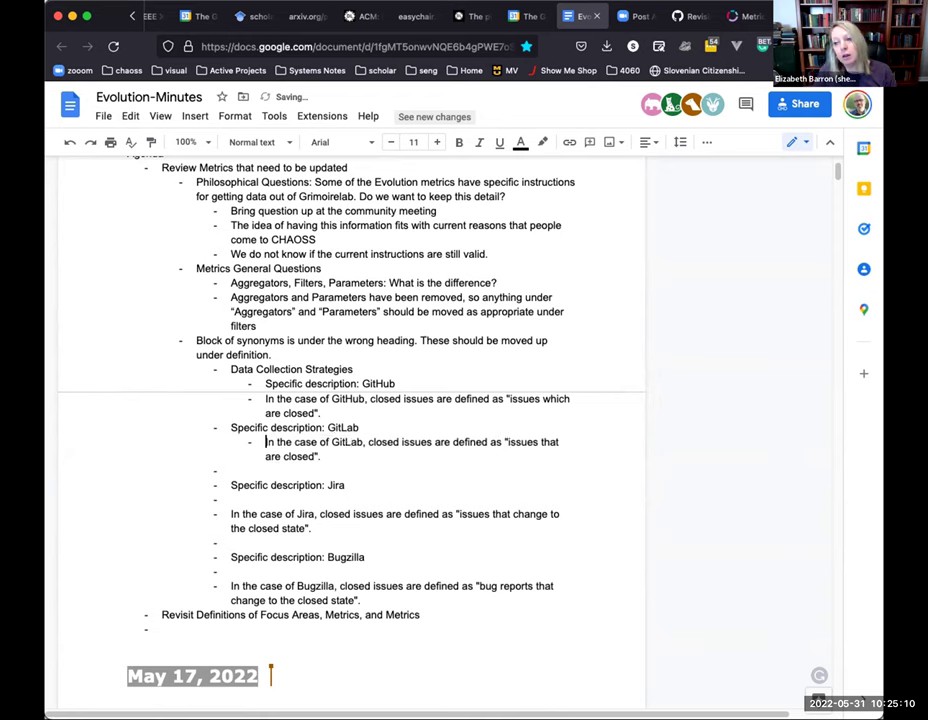
- Indent the Jira description heading one level and remove the blank bullets above and below it
key(Down)
key(Down)
key(BackSpace)
key(BackSpace)
key(BackSpace)
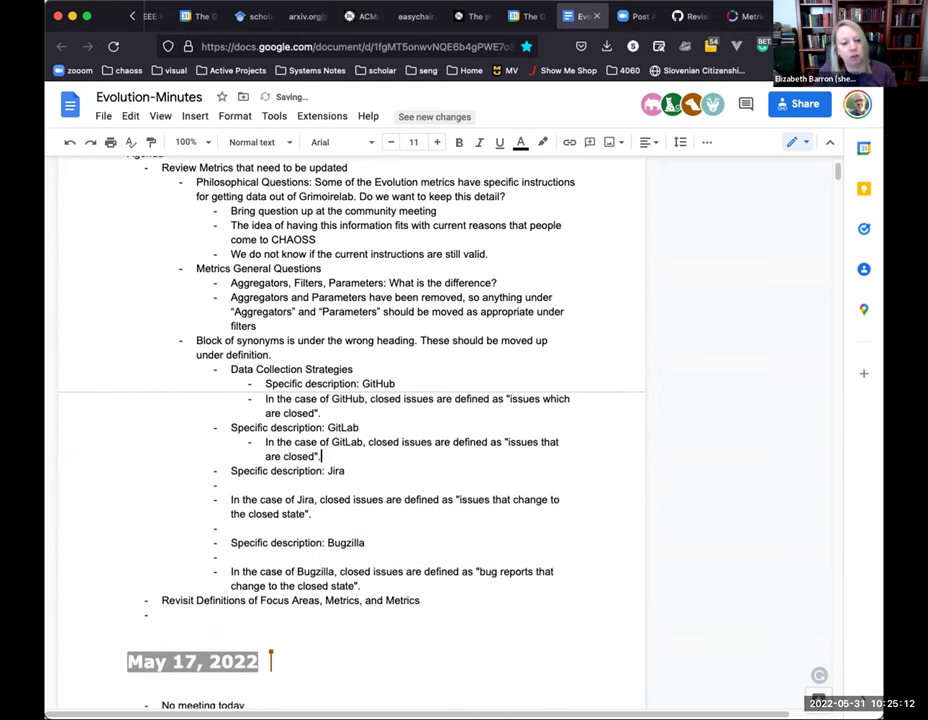
key(Right)
key(Tab)
key(Down)
key(BackSpace)
key(BackSpace)
key(BackSpace)
- Remove the blank bullets around the Bugzilla description heading and indent that heading and its definition one level
key(Right)
key(Down)
key(Down)
key(BackSpace)
key(BackSpace)
key(BackSpace)
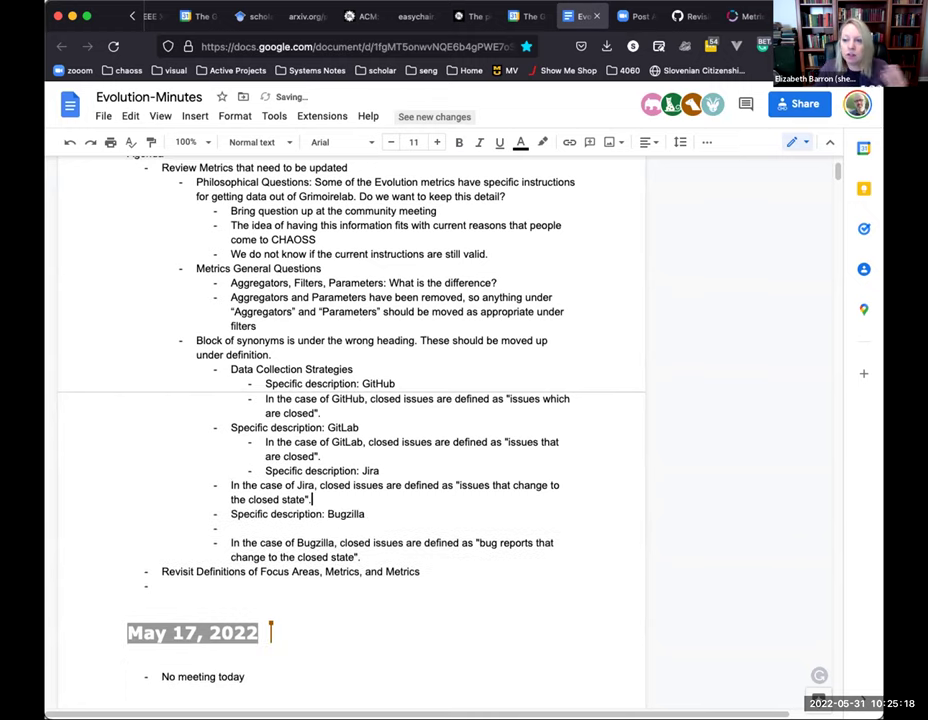
key(Right)
key(Tab)
key(Down)
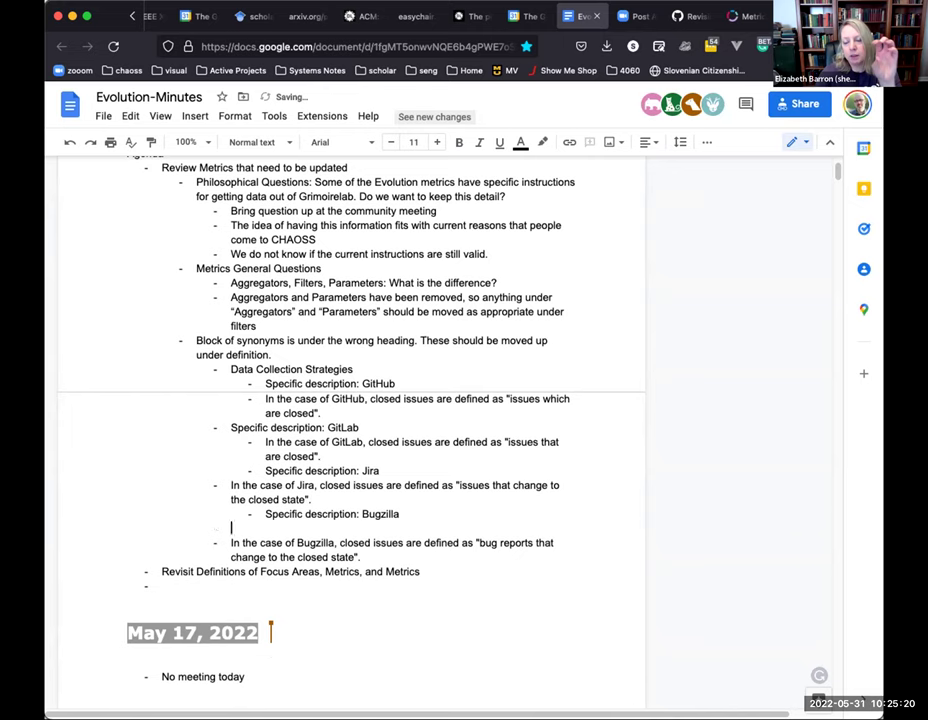
key(BackSpace)
key(Right)
key(Tab)
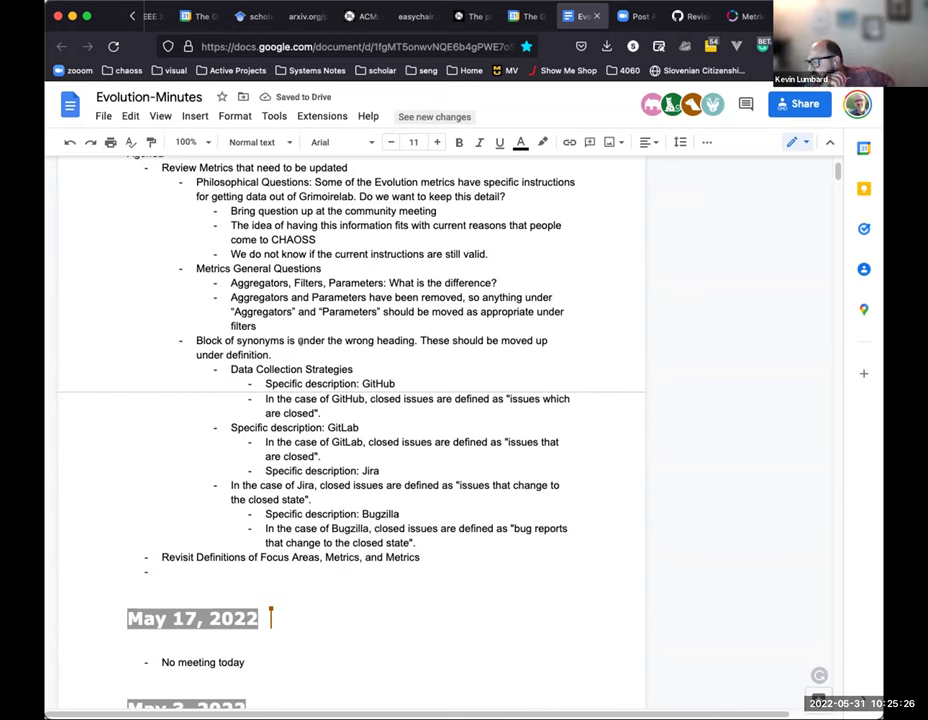
- Revisit the Issues Closed revision issue on GitHub and the Data Collection Strategies section of its metric page
click(290, 352)
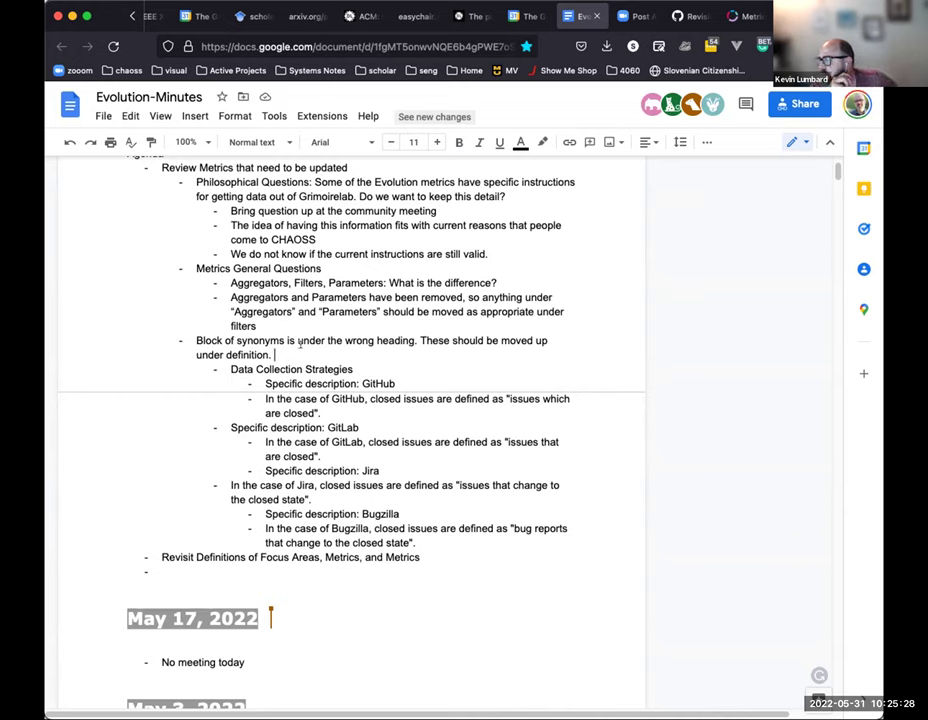
click(655, 18)
click(690, 16)
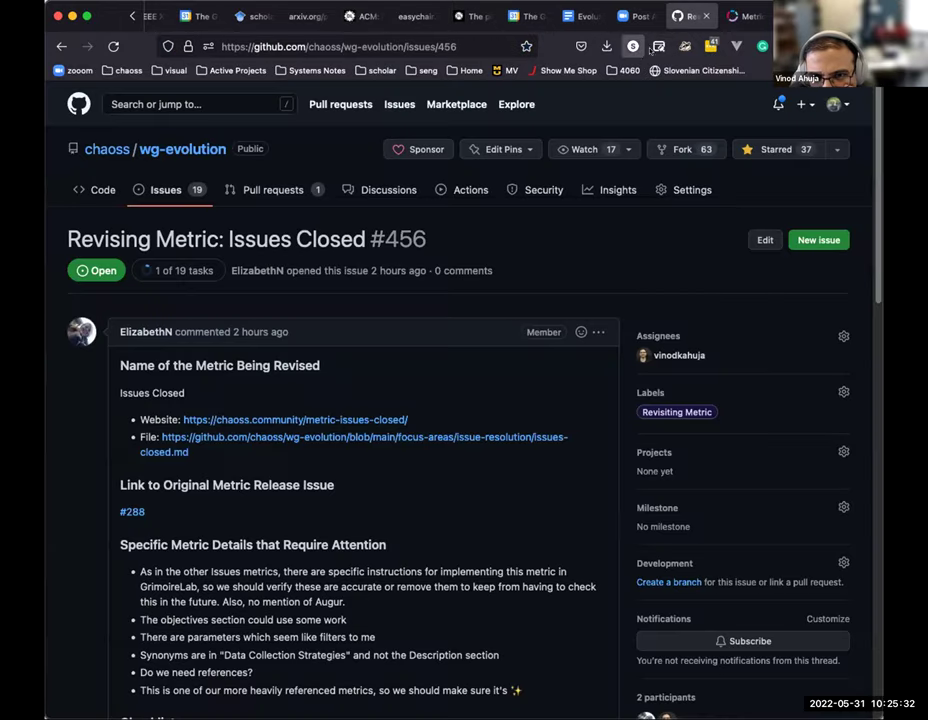
click(763, 17)
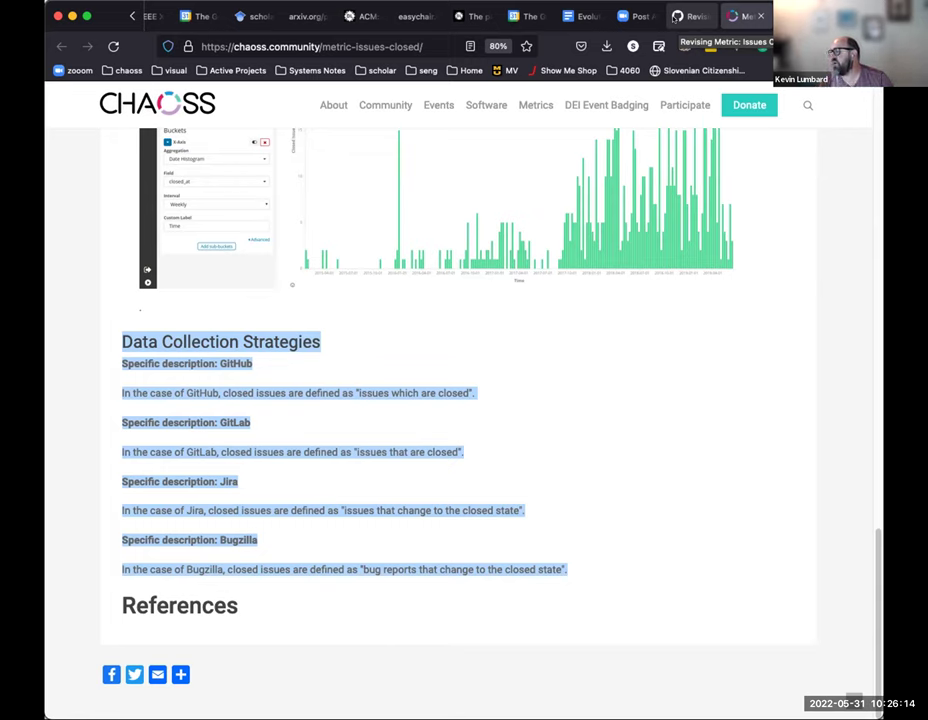
click(578, 16)
click(273, 355)
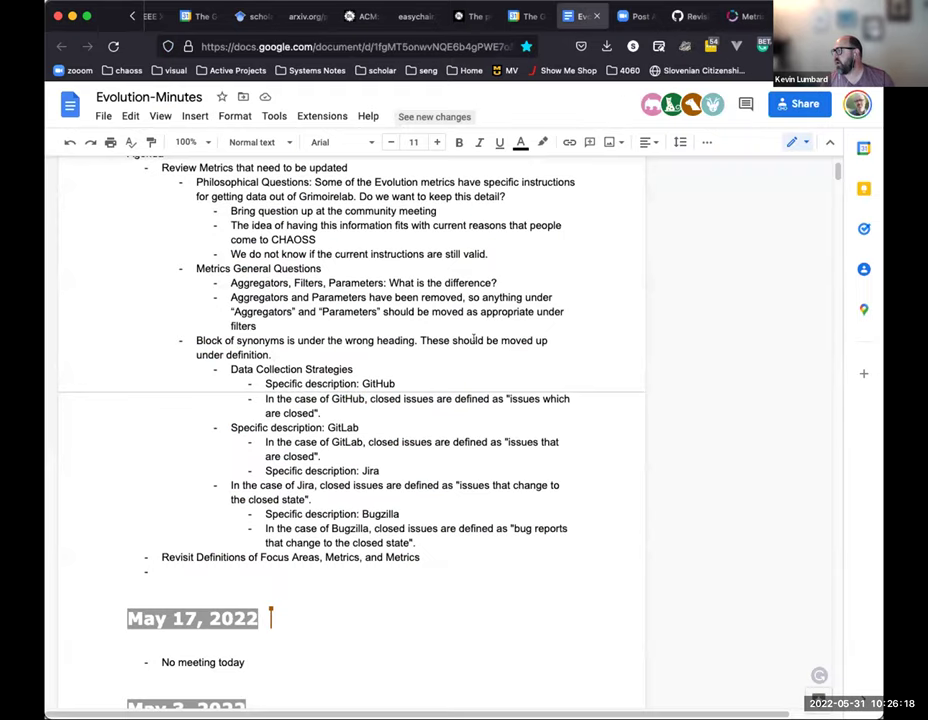
text(Any gl)
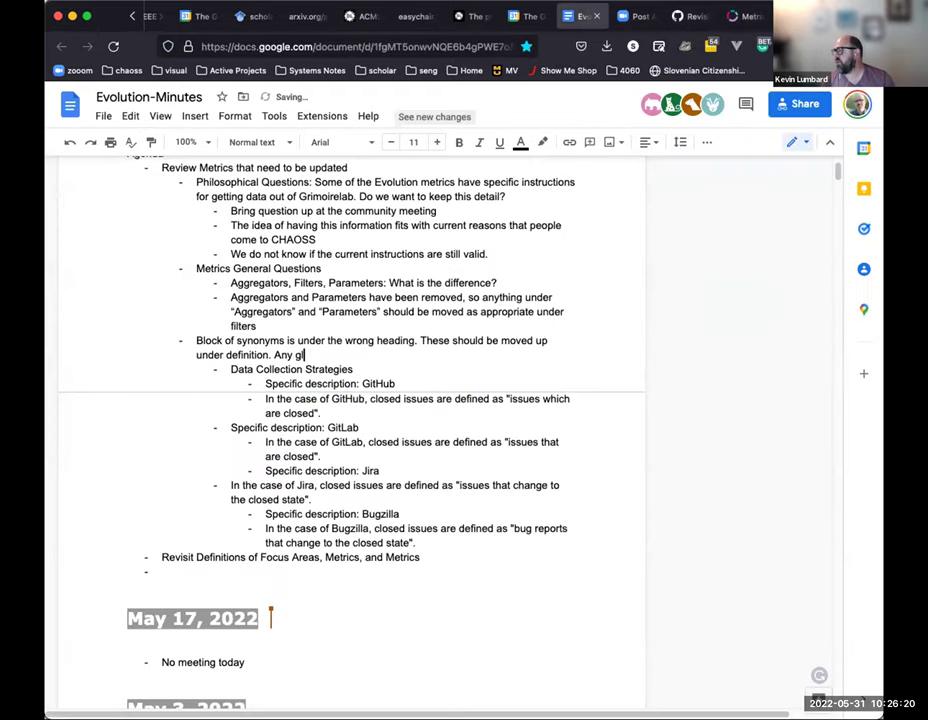
text(ossary work )
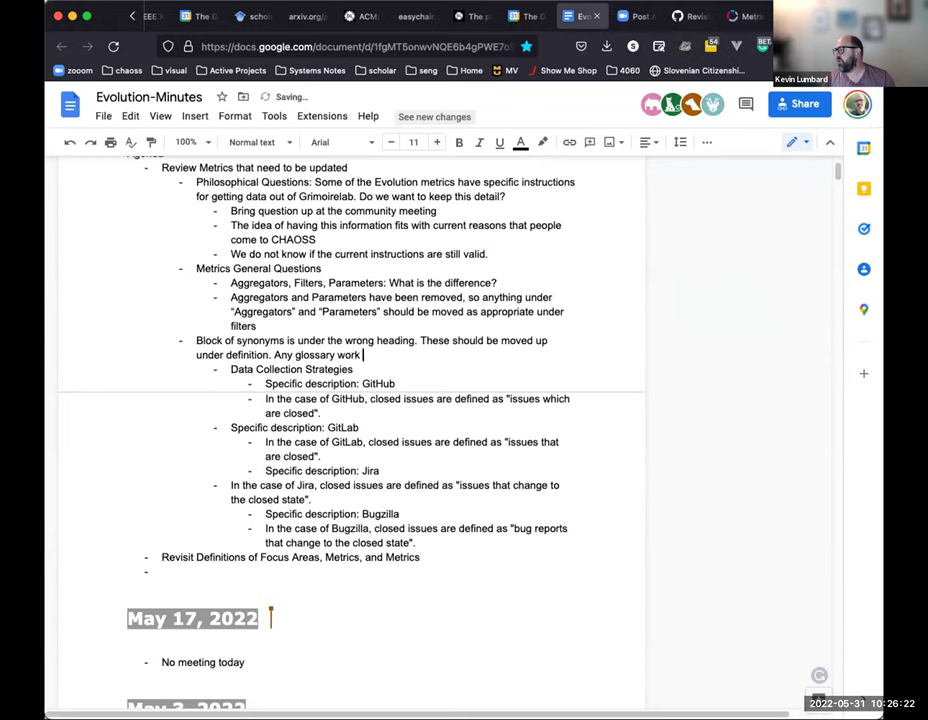
text(that we do)
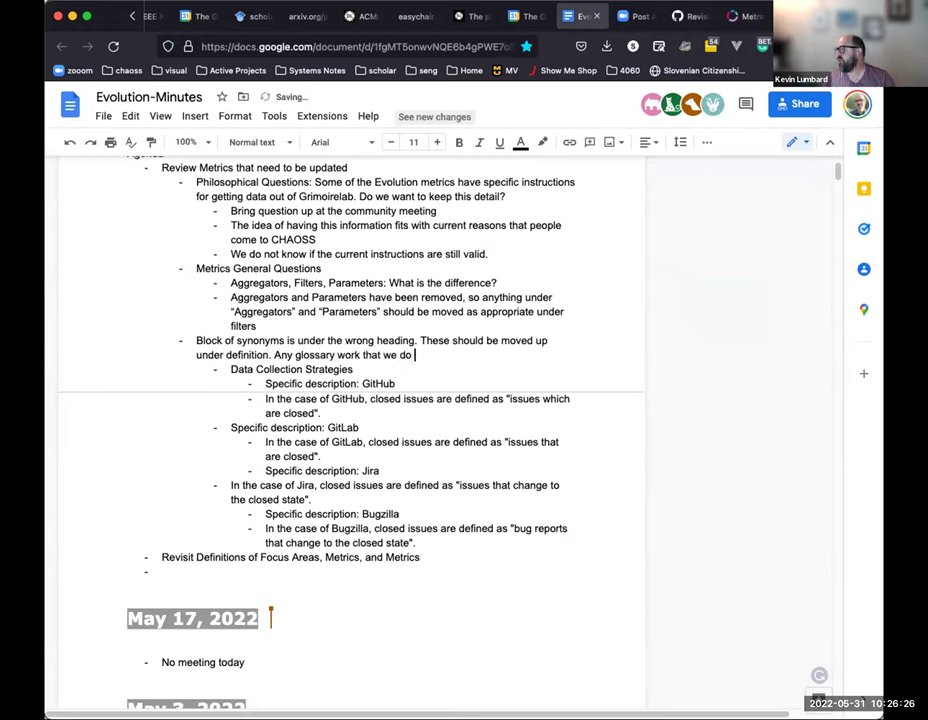
text( is)
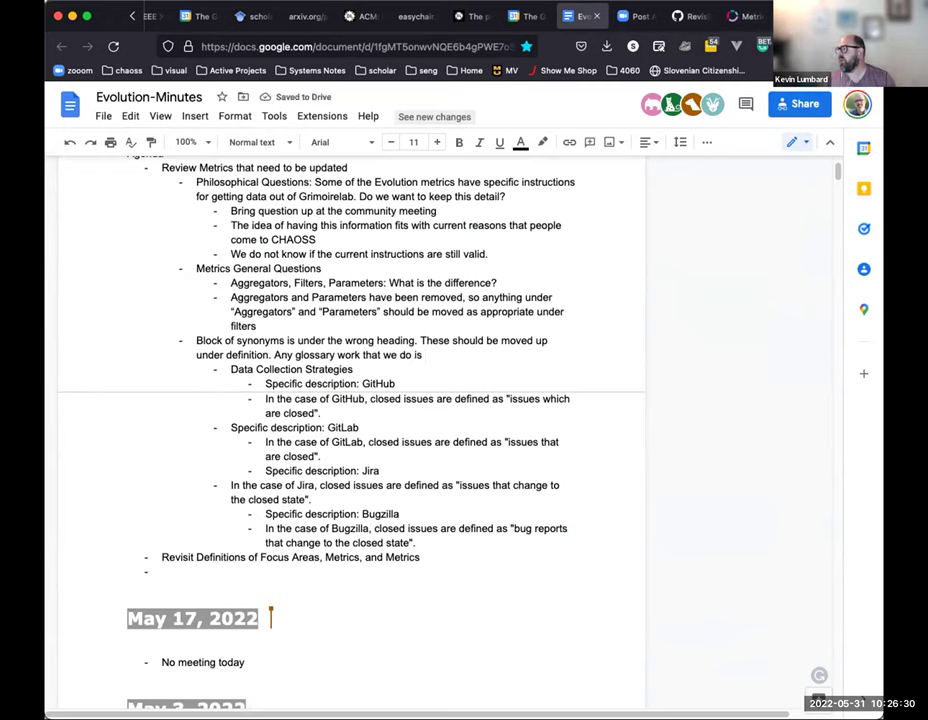
key(BackSpace)
key(BackSpace)
key(BackSpace)
key(BackSpace)
key(BackSpace)
key(BackSpace)
key(BackSpace)
key(BackSpace)
key(BackSpace)
key(BackSpace)
key(BackSpace)
key(BackSpace)
key(BackSpace)
key(BackSpace)
key(BackSpace)
key(BackSpace)
key(BackSpace)
key(BackSpace)
key(BackSpace)
key(BackSpace)
key(BackSpace)
key(BackSpace)
key(BackSpace)
key(BackSpace)
key(BackSpace)
key(BackSpace)
key(BackSpace)
key(BackSpace)
key(BackSpace)
key(BackSpace)
key(BackSpace)
key(BackSpace)
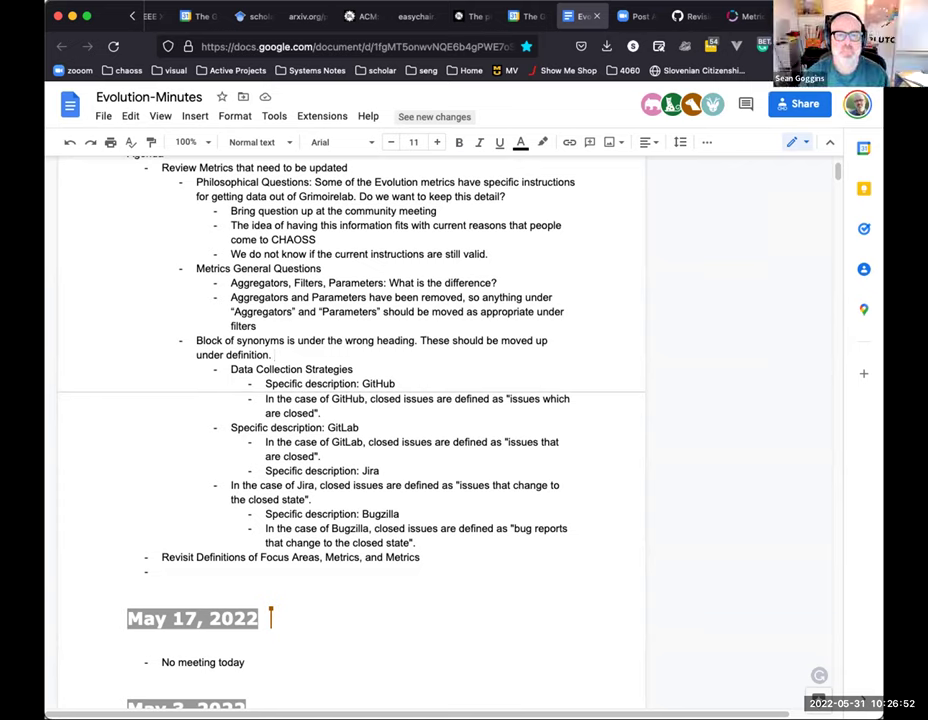
- Add to the synonyms bullet "These are platform level distinctions, and we should add some context that explains that these definitions are in the metric because"
text(THese)
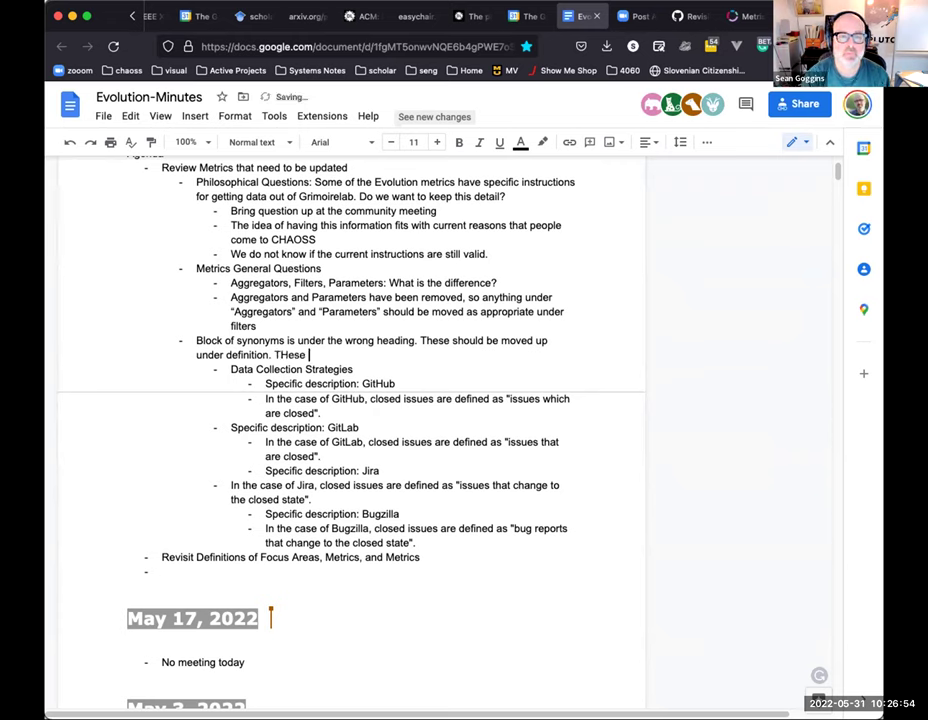
key(BackSpace)
key(BackSpace)
key(BackSpace)
text(hese are platform level distinctions)
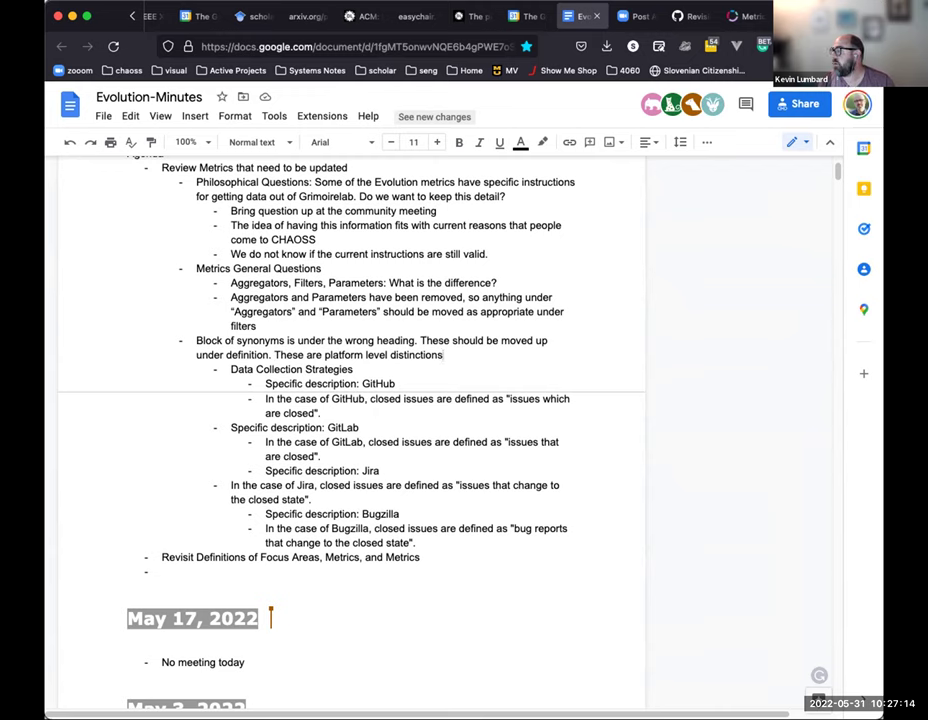
text(, and we should add some context that expla)
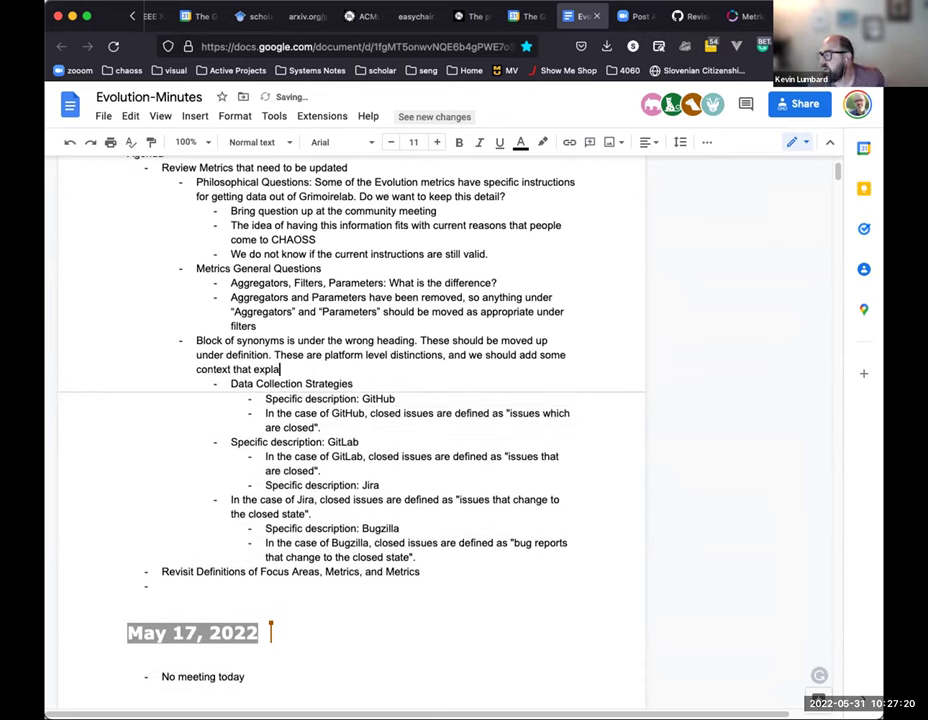
text(ins that these definitions are in the metric because )
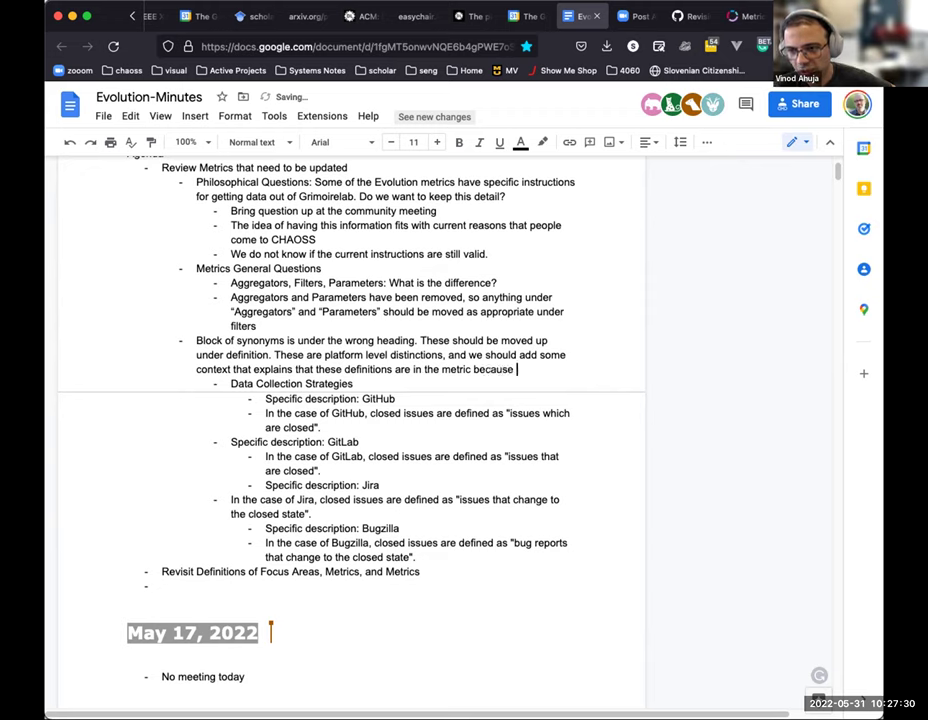
- Finish the added sentence in the synonyms bullet with "the definitions are vital for a metric analyst to understand."
text(the definitions )
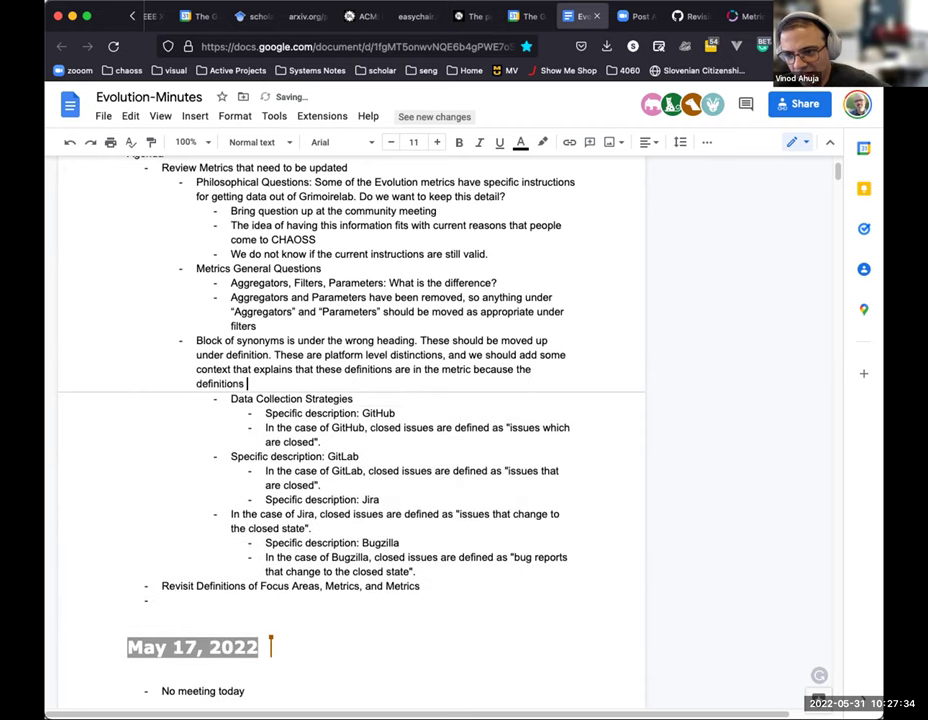
text(are )
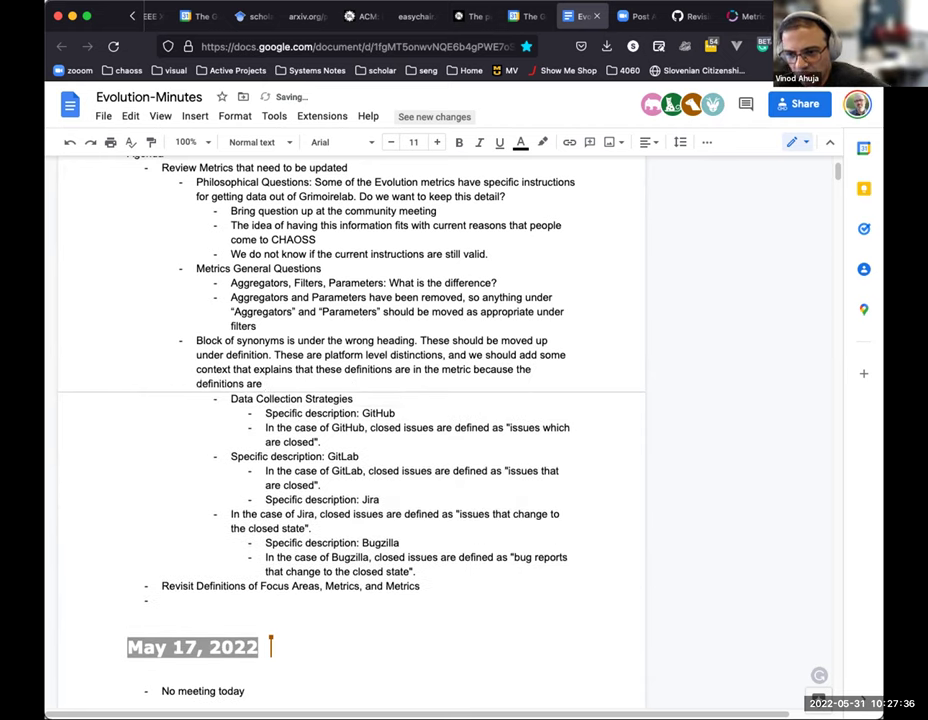
text(vital for a metric analyst to understand.)
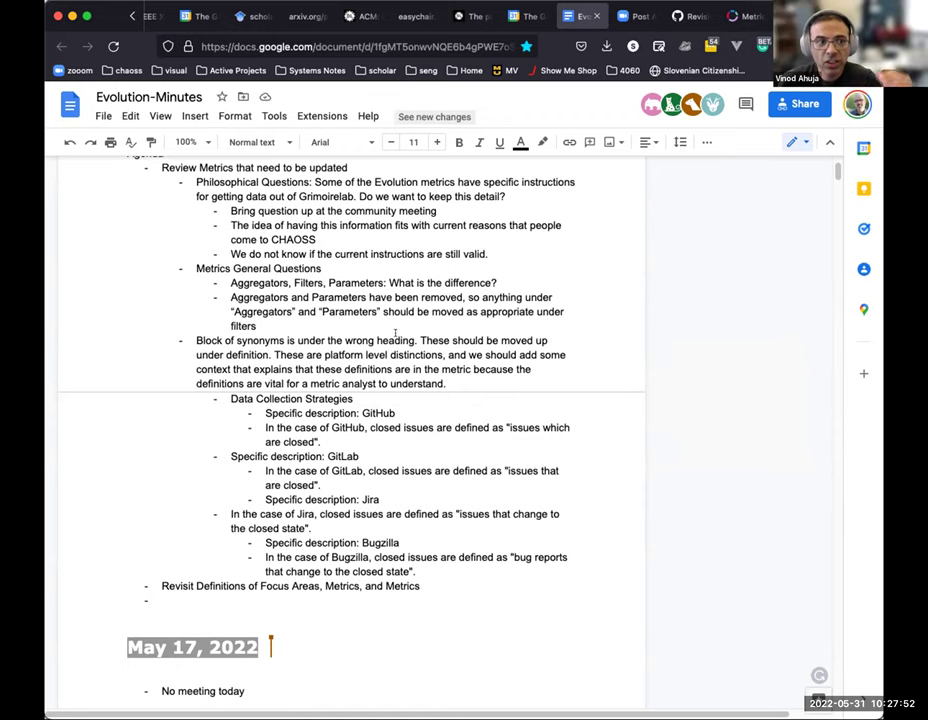
- Turn the synonyms bullet's first sentence into a question and follow it with "(No. It actually works)"
click(421, 340)
key(BackSpace)
key(BackSpace)
text(? (No)
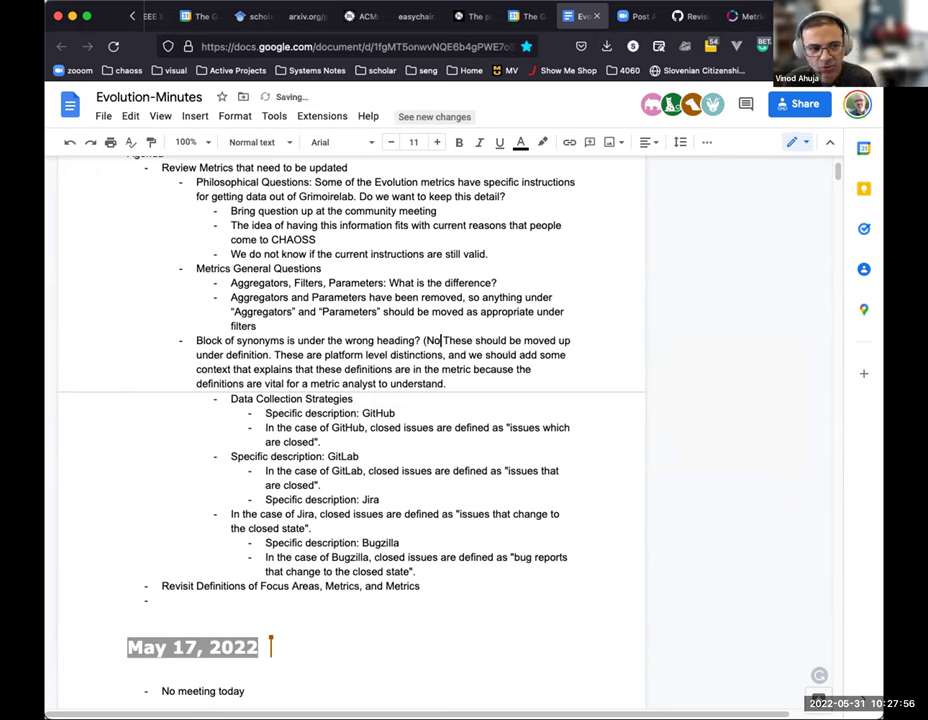
text(. It a)
text(ctually wo)
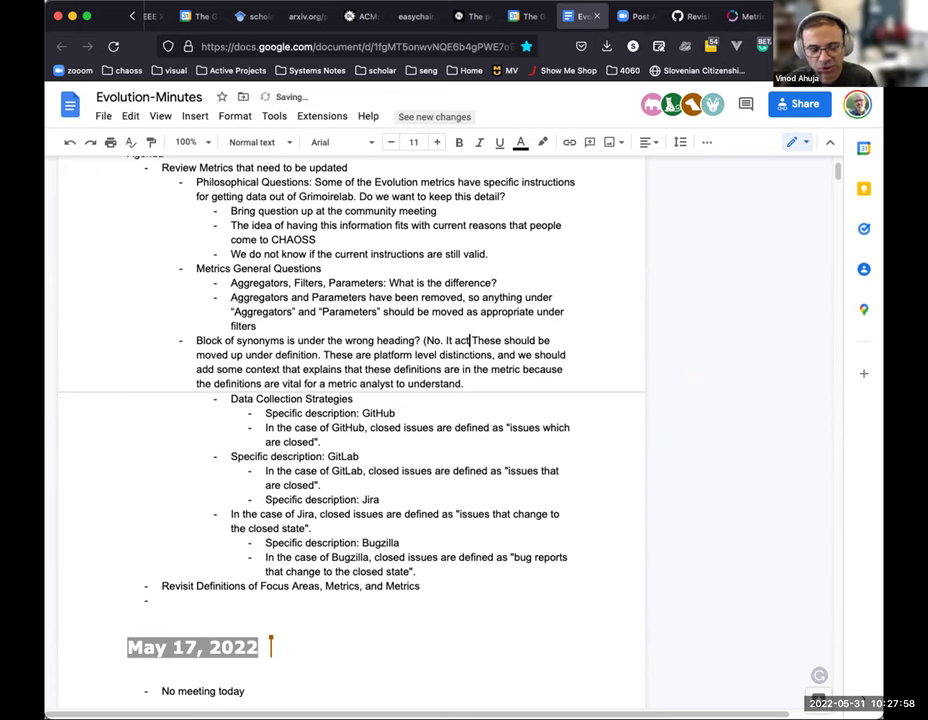
text(rks))
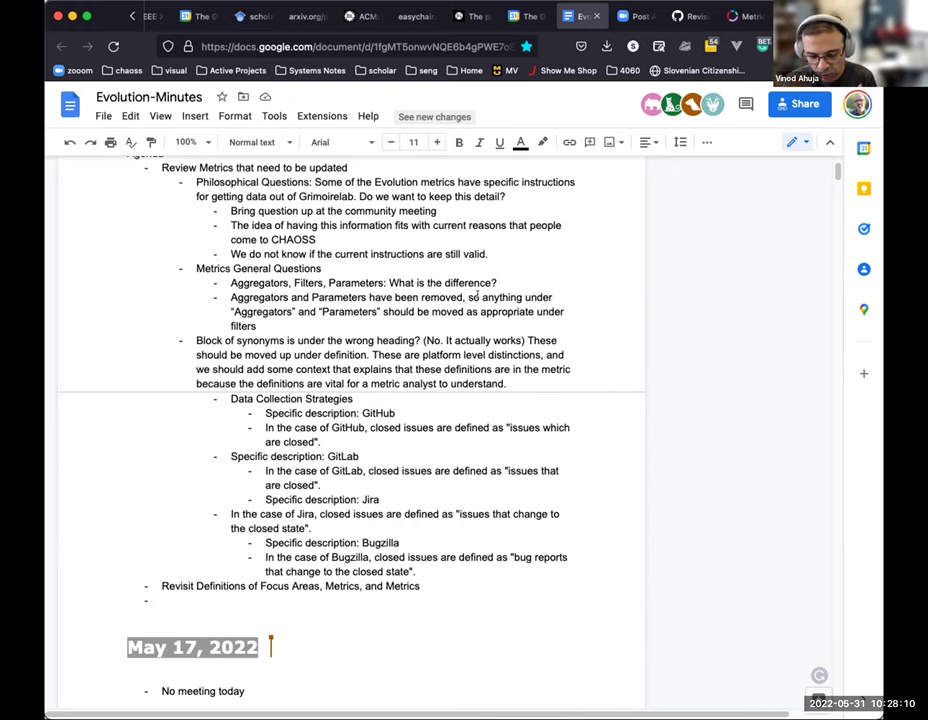
- Add a last bullet under Philosophical Questions reading "Should the metric software instructions be in the metric, or elsewhere?"
scroll(477, 297, up, 2)
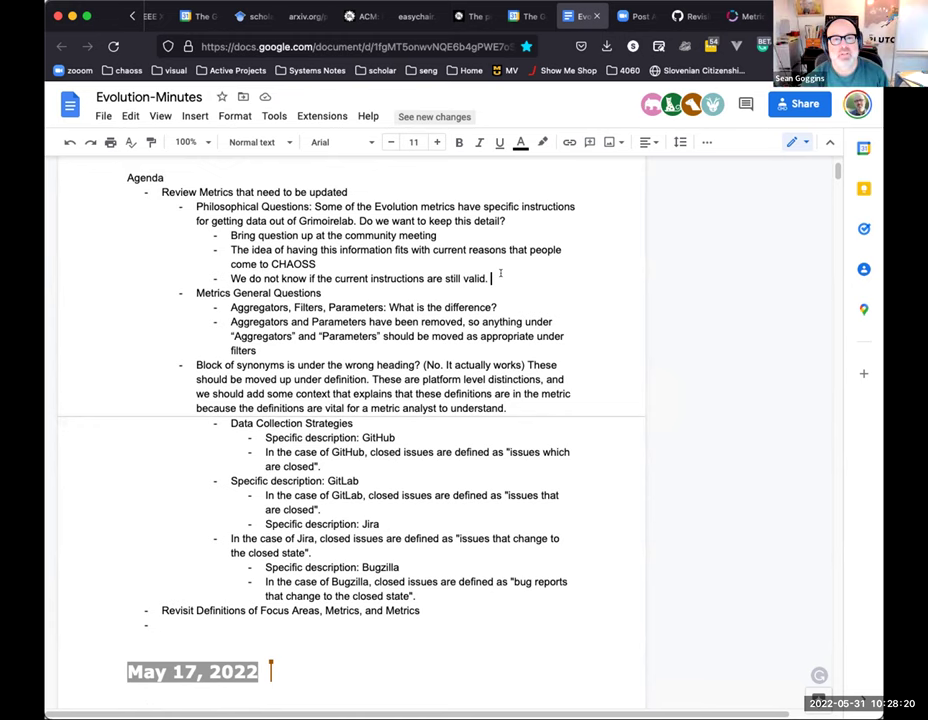
click(500, 273)
key(Return)
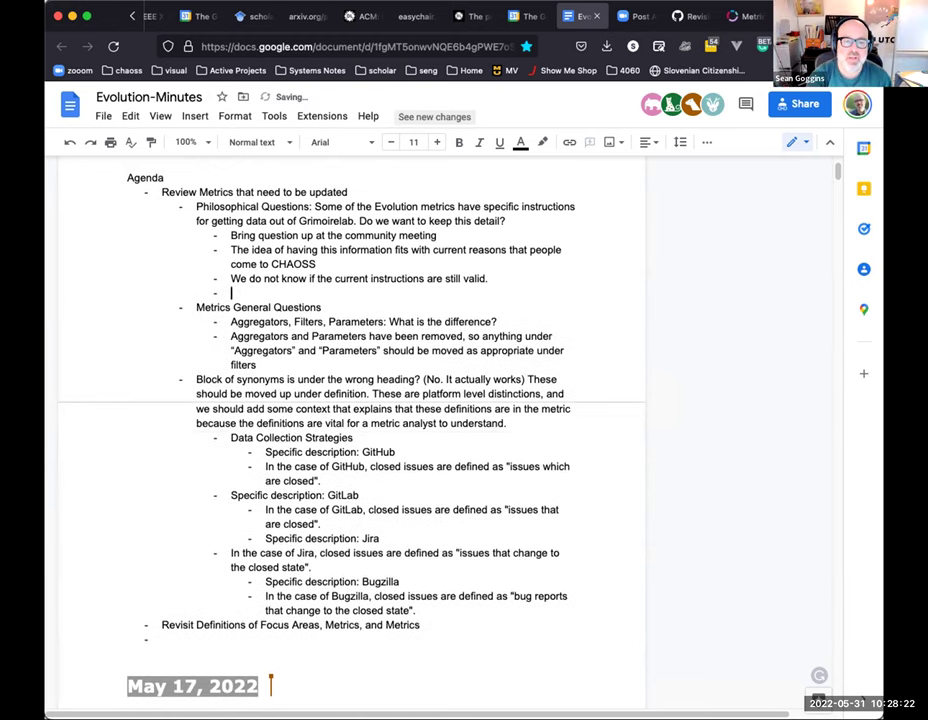
text(Should )
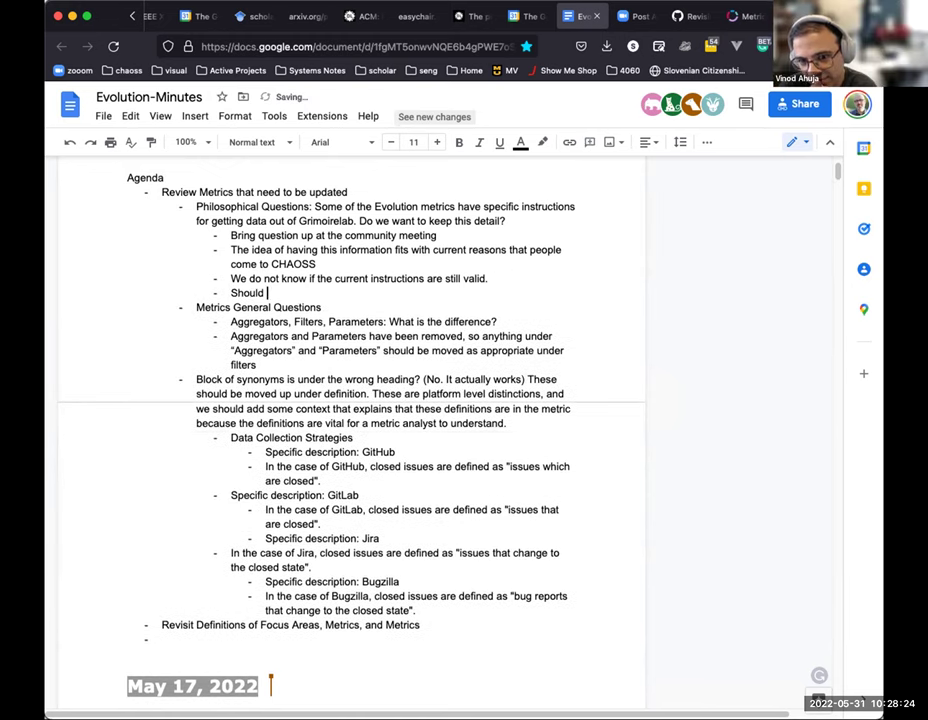
text(the metric software )
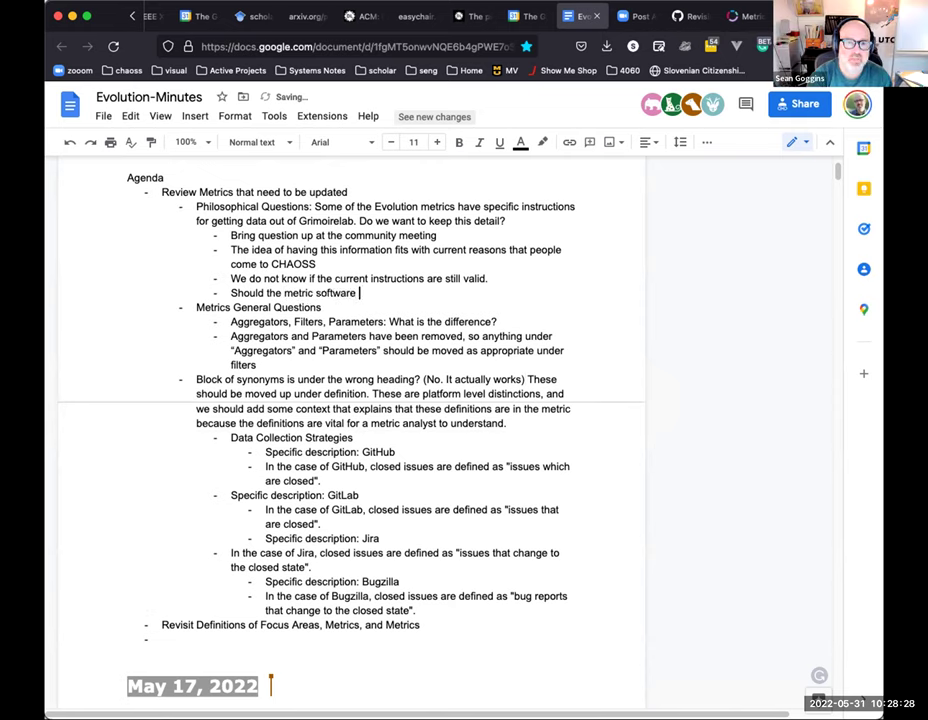
text(instructions be )
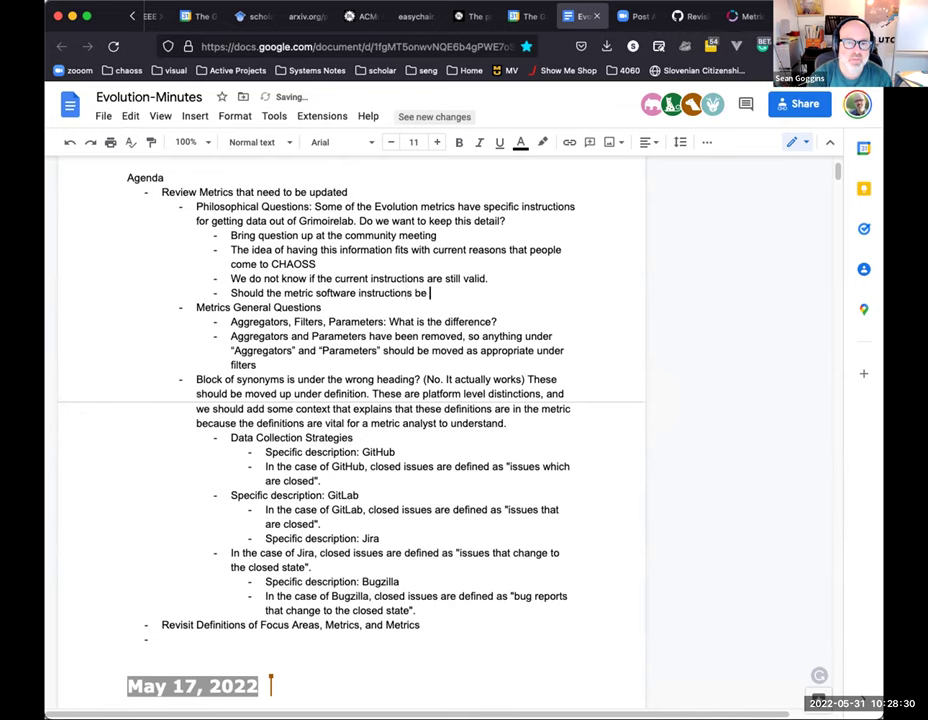
text(in the metric, )
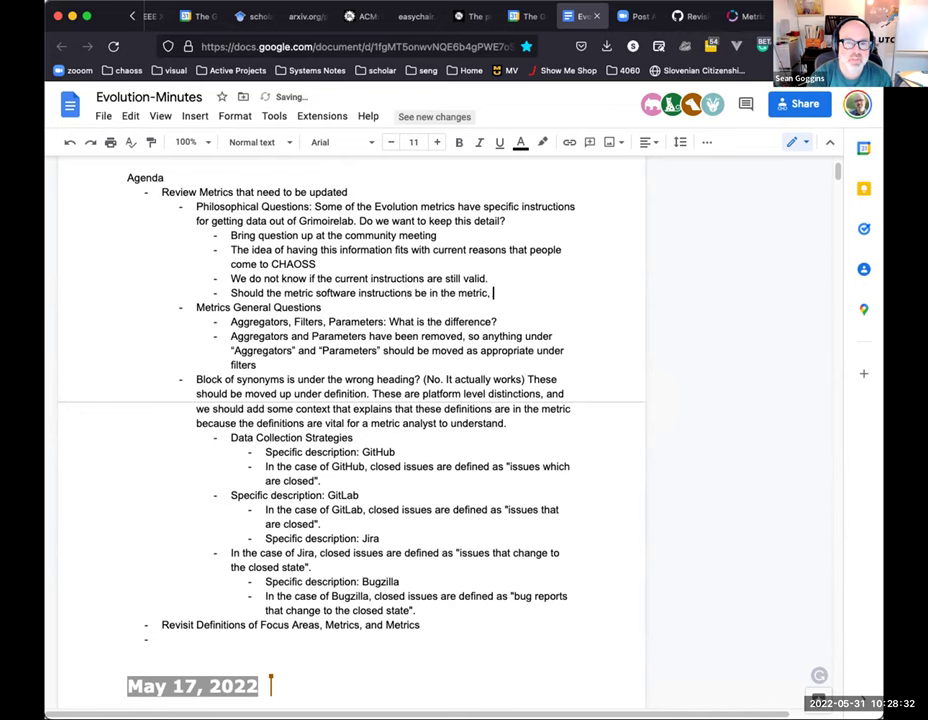
text(or elsewhere?)
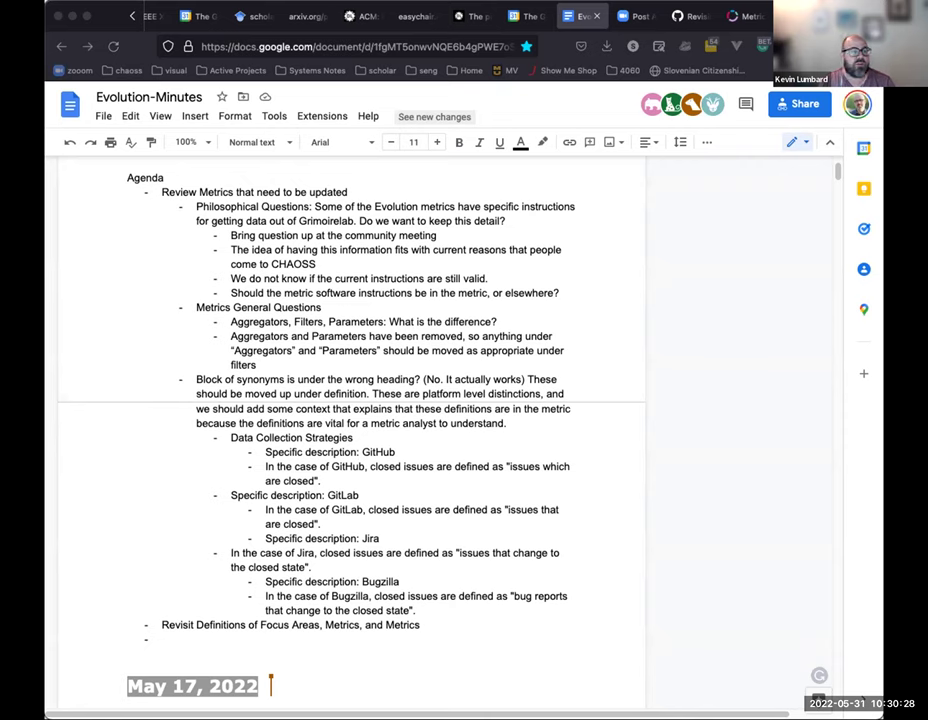
- Add a bullet below the software instructions question reading "Perhaps this belongs as a reference under “implmementation” heading."
click(557, 292)
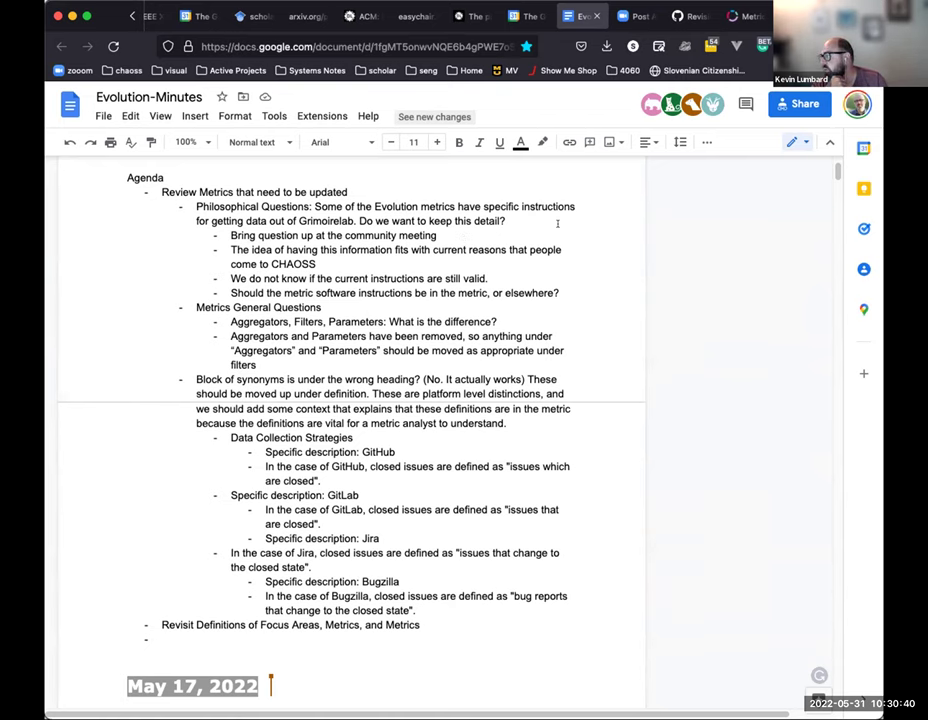
key(Return)
text(Perhap)
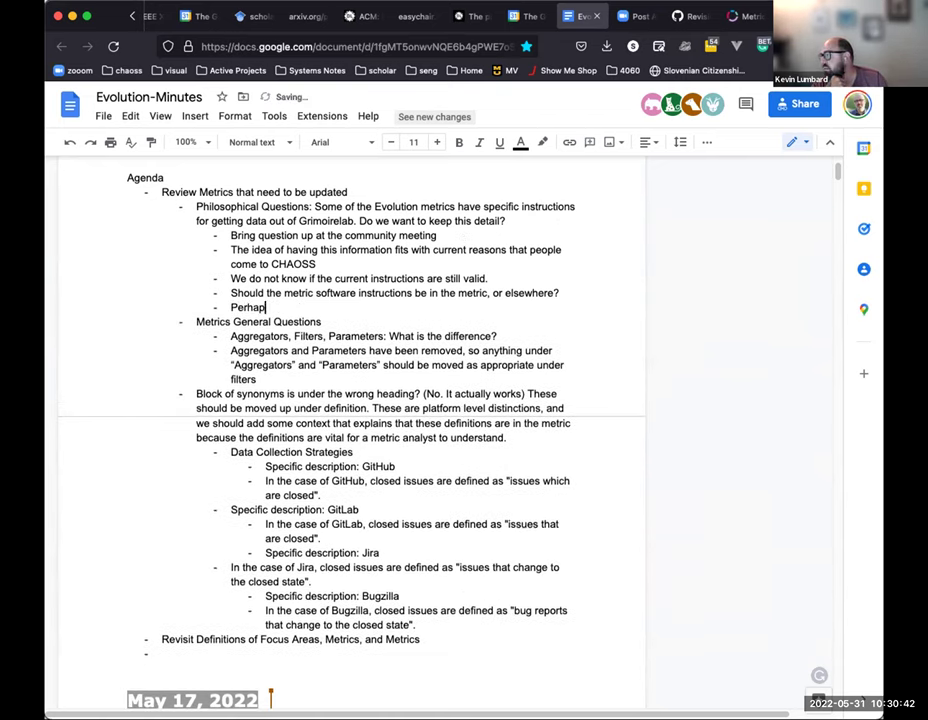
text(s this belongs )
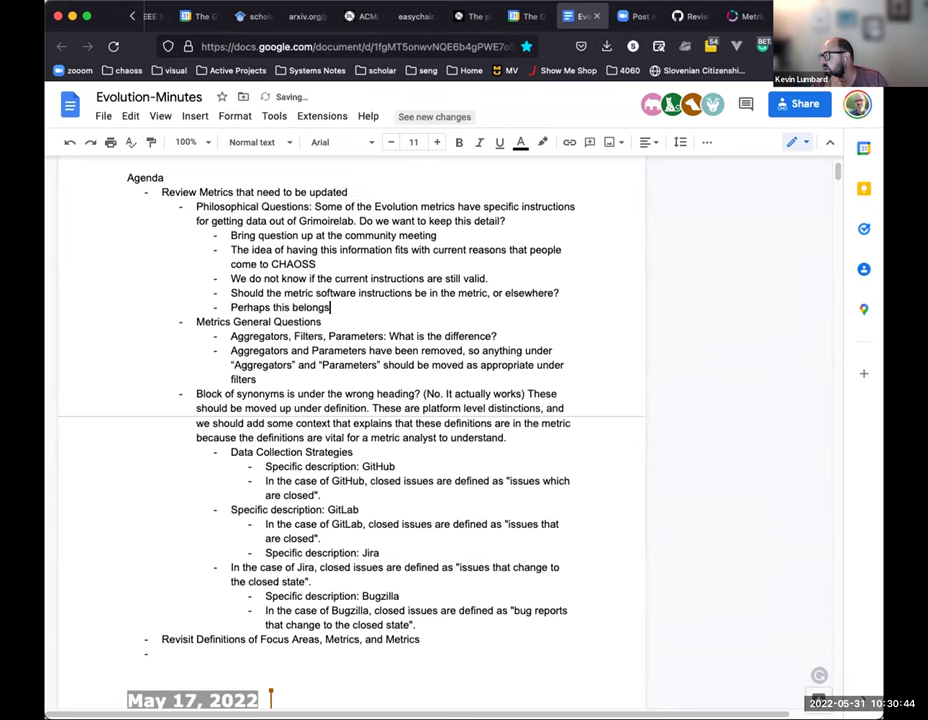
text(as a re)
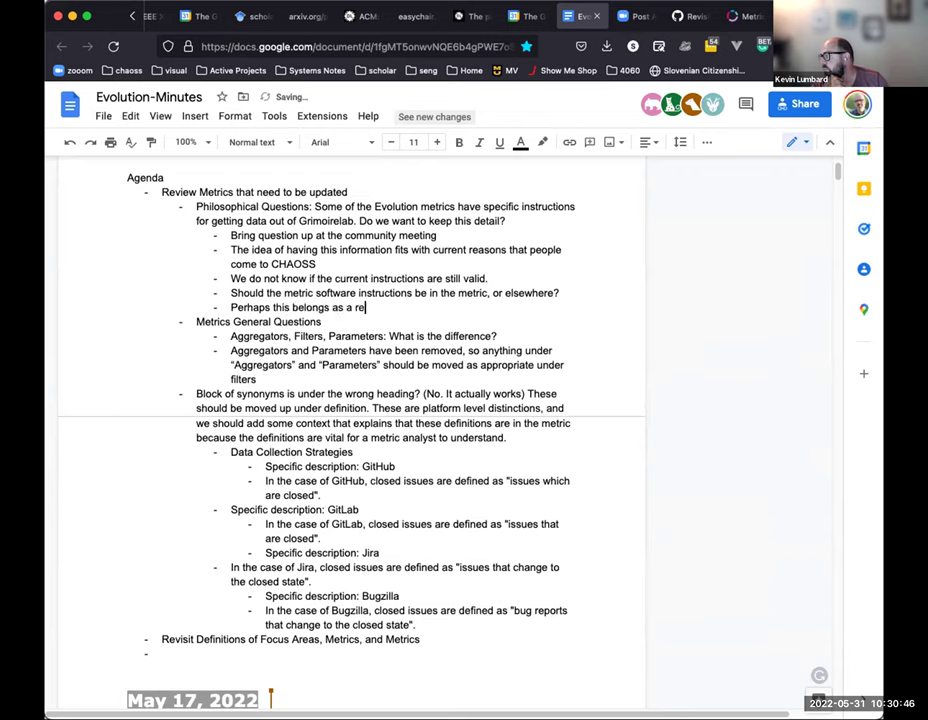
text(ference under )
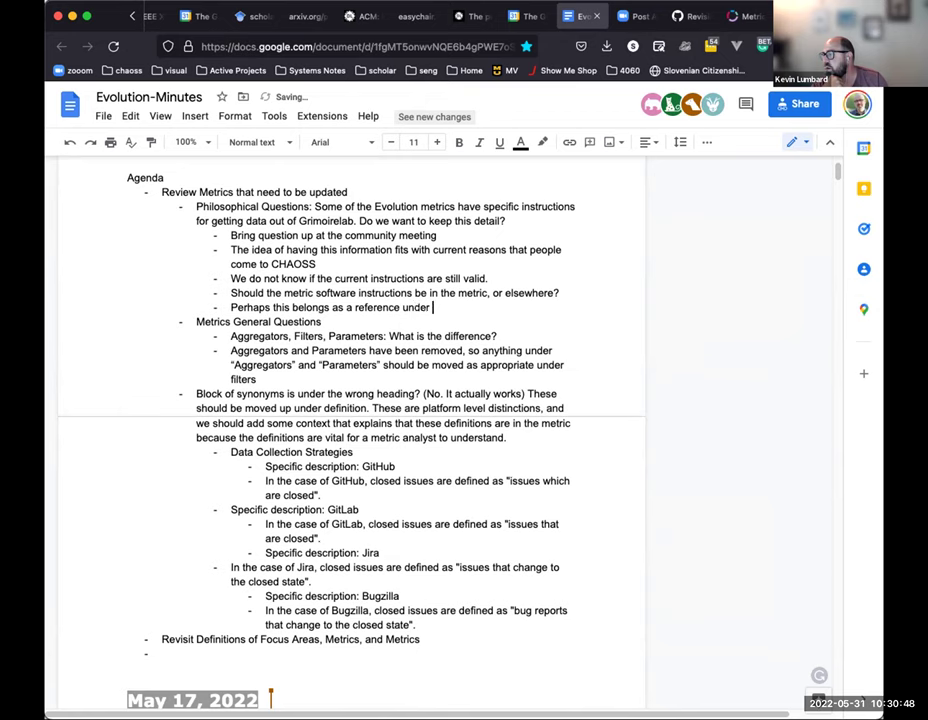
text("implmem)
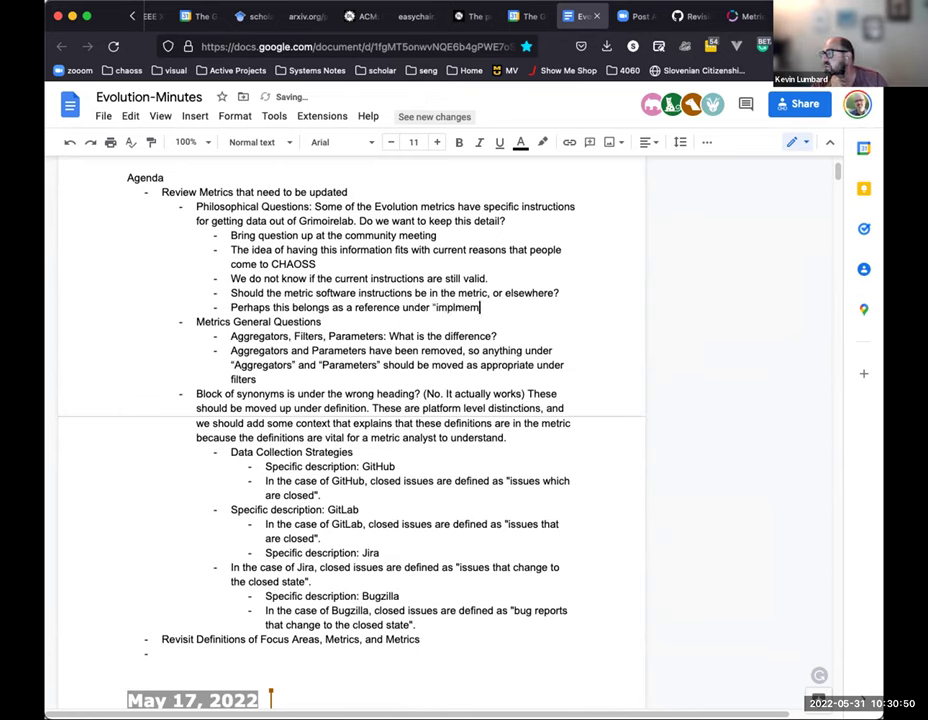
text(entation")
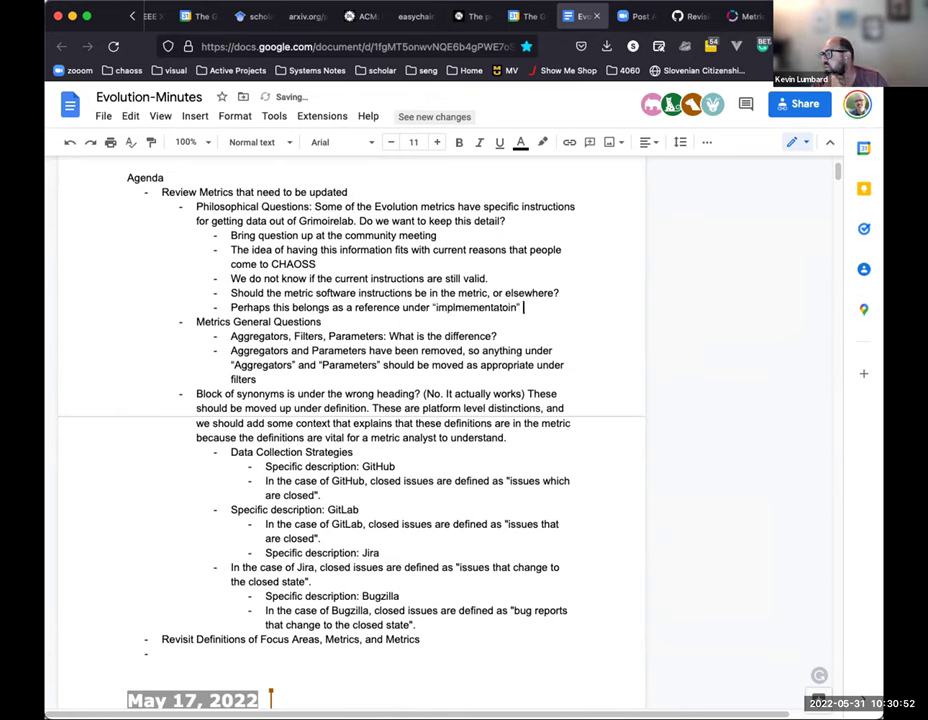
key(BackSpace)
key(BackSpace)
key(BackSpace)
key(BackSpace)
key(BackSpace)
text(ion")
text( heading.)
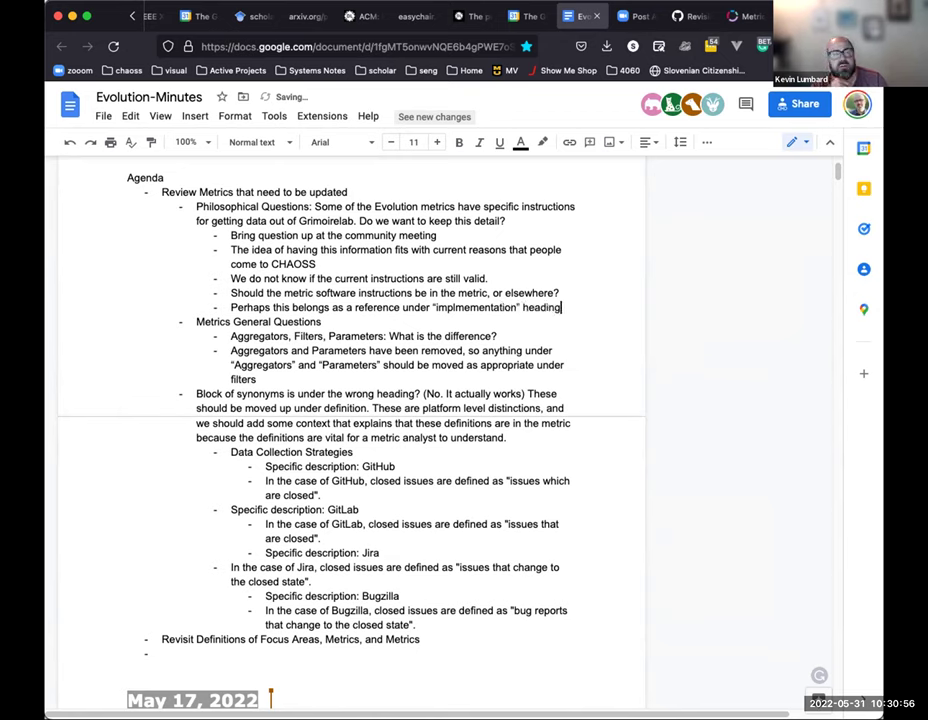
- Correct the misspelled word in the new bullet to the suggested spelling "implementation"
click(464, 307)
right_click(464, 307)
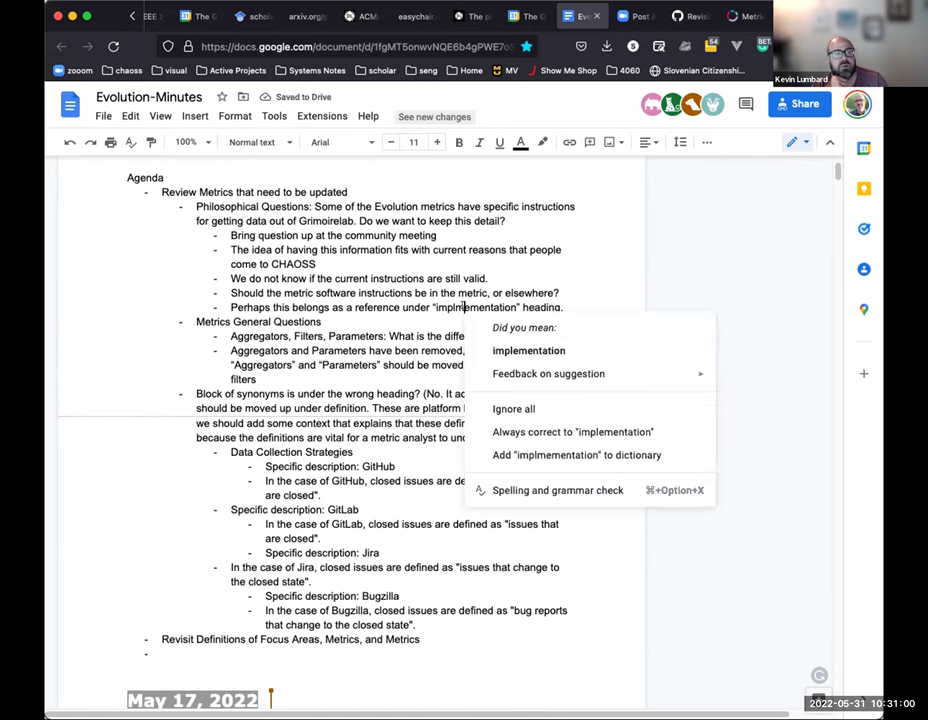
click(526, 349)
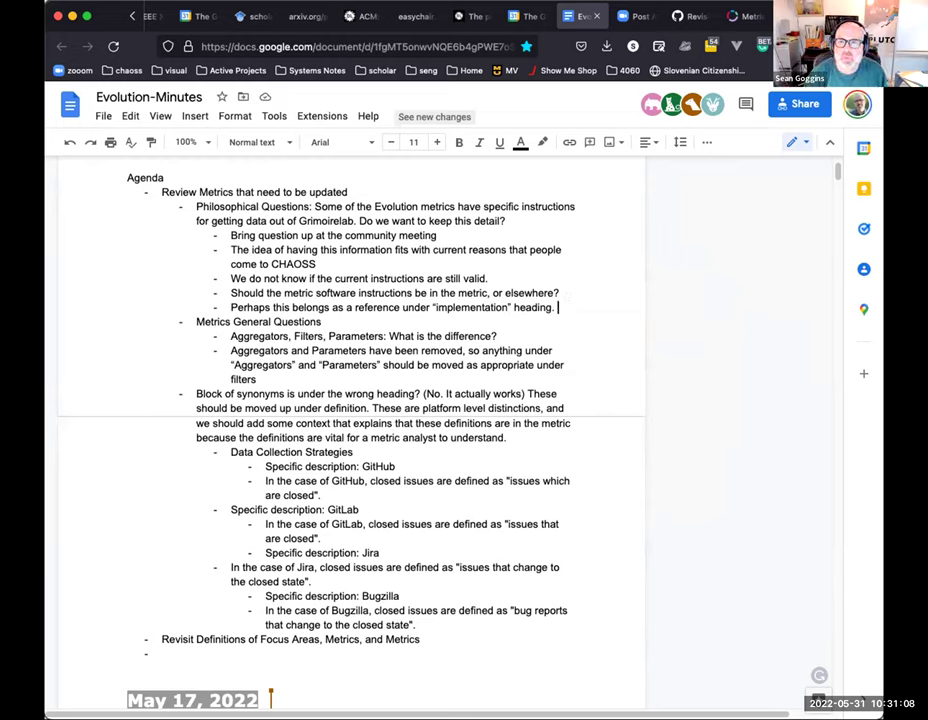
- Review the Implementation section of the Issues Closed metric page, from the aggregators and parameters to the tools providing the metric
click(745, 16)
scroll(541, 312, up, 10)
scroll(541, 312, up, 3)
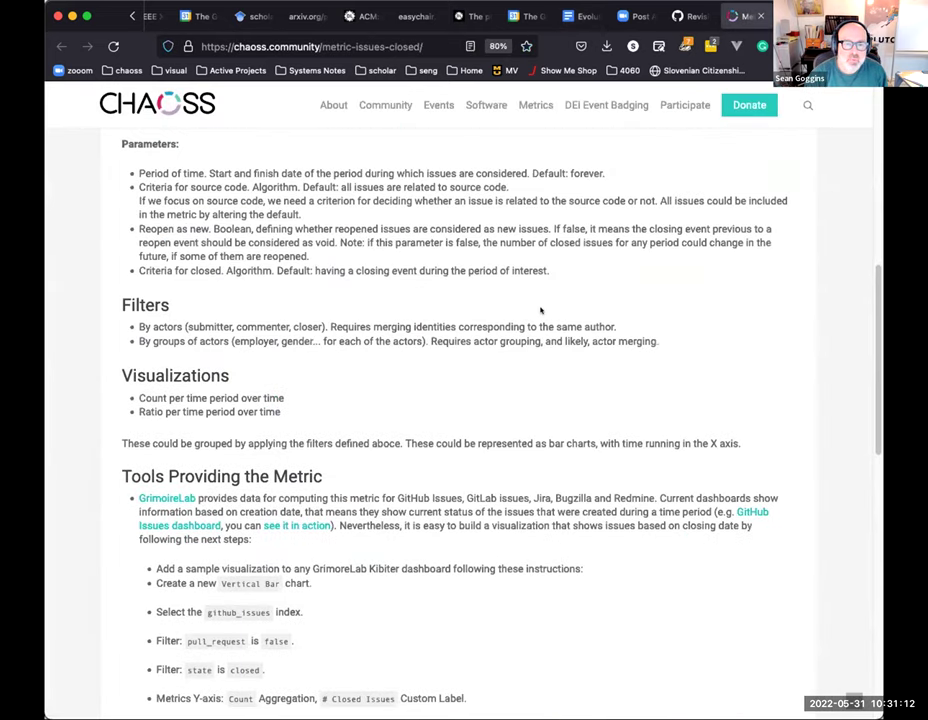
scroll(541, 311, up, 4)
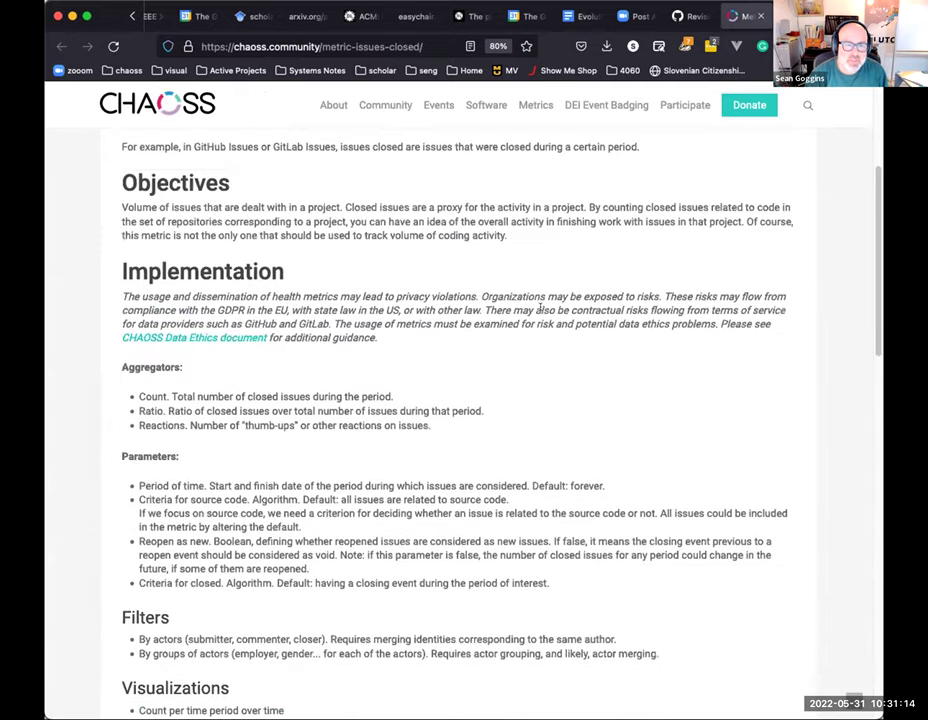
scroll(541, 309, down, 8)
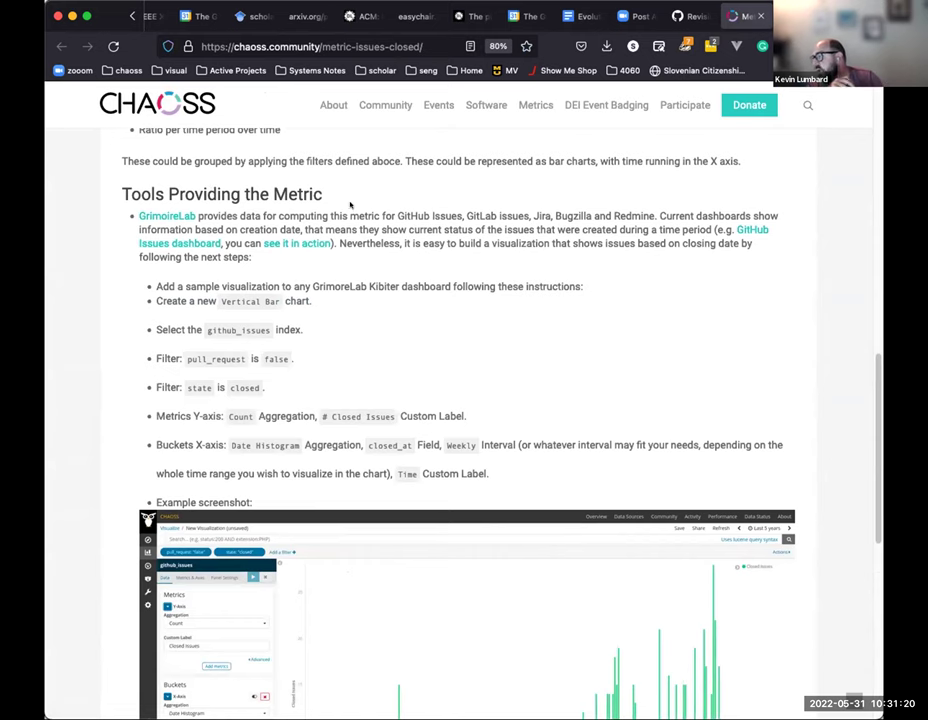
scroll(351, 206, up, 3)
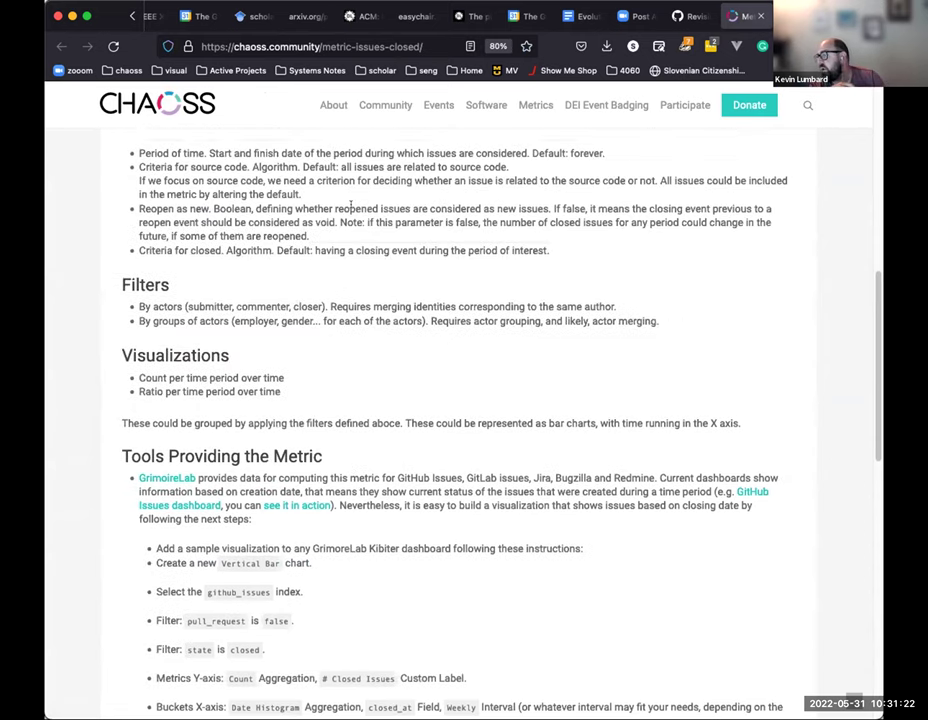
scroll(350, 206, up, 4)
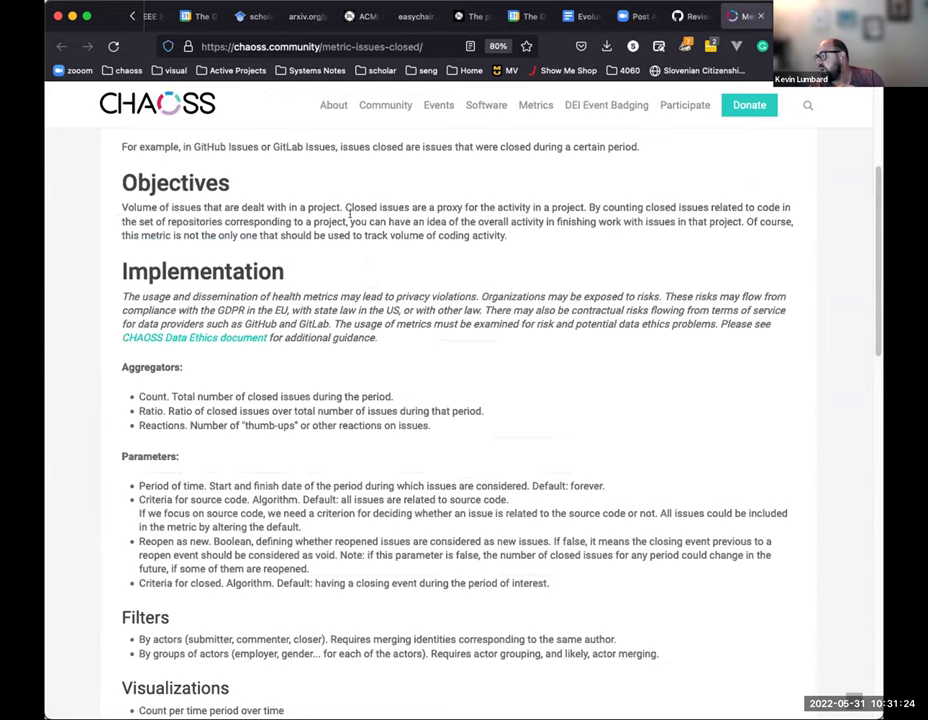
scroll(349, 215, down, 1)
scroll(350, 214, down, 1)
scroll(349, 214, down, 1)
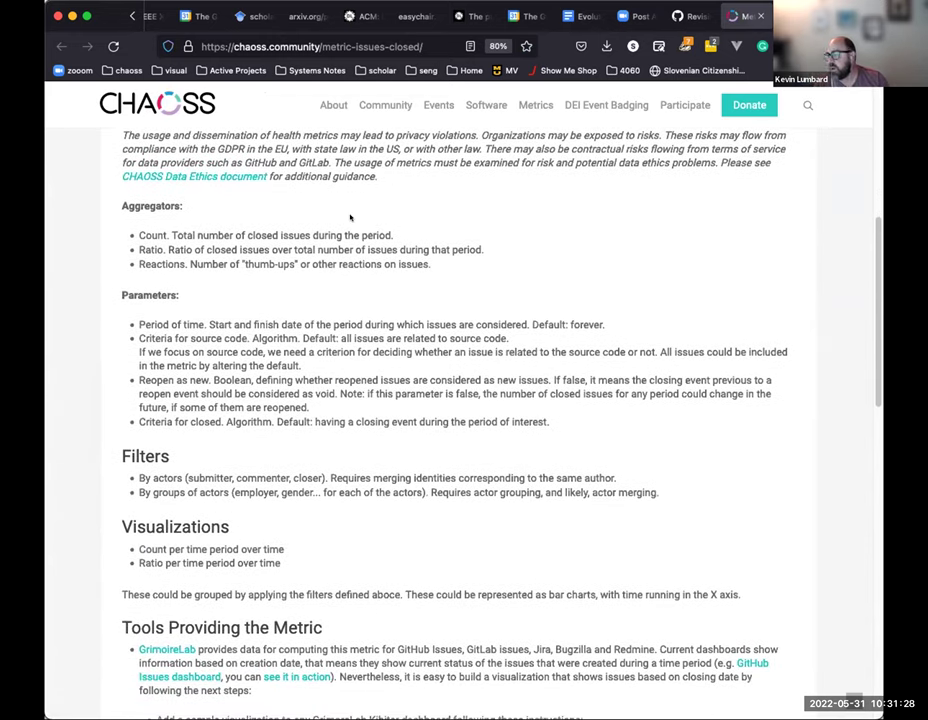
scroll(350, 216, up, 1)
scroll(350, 217, down, 1)
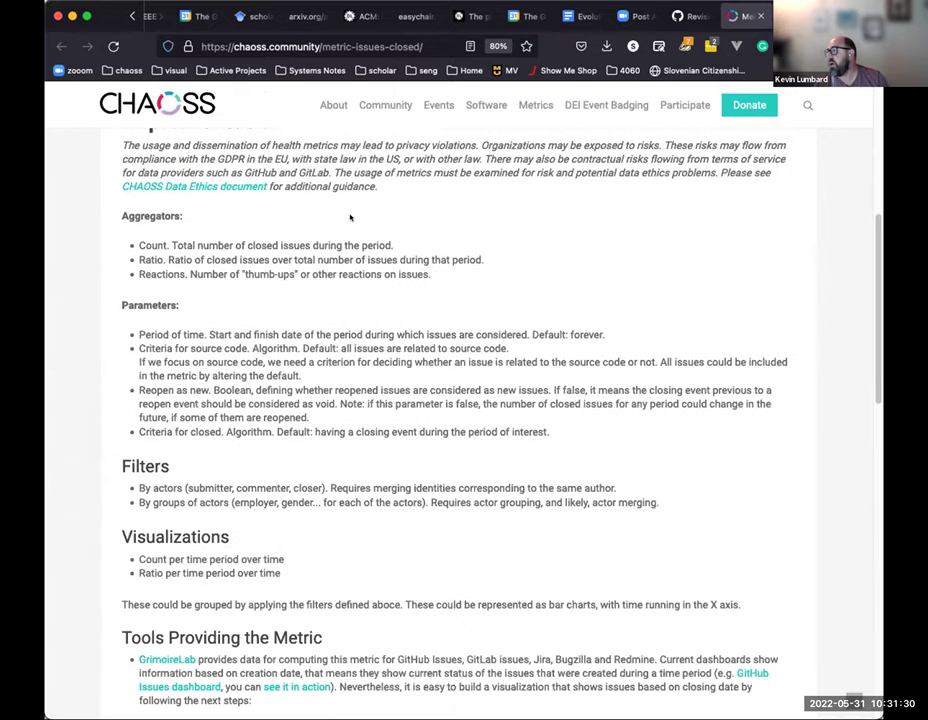
scroll(350, 217, down, 1)
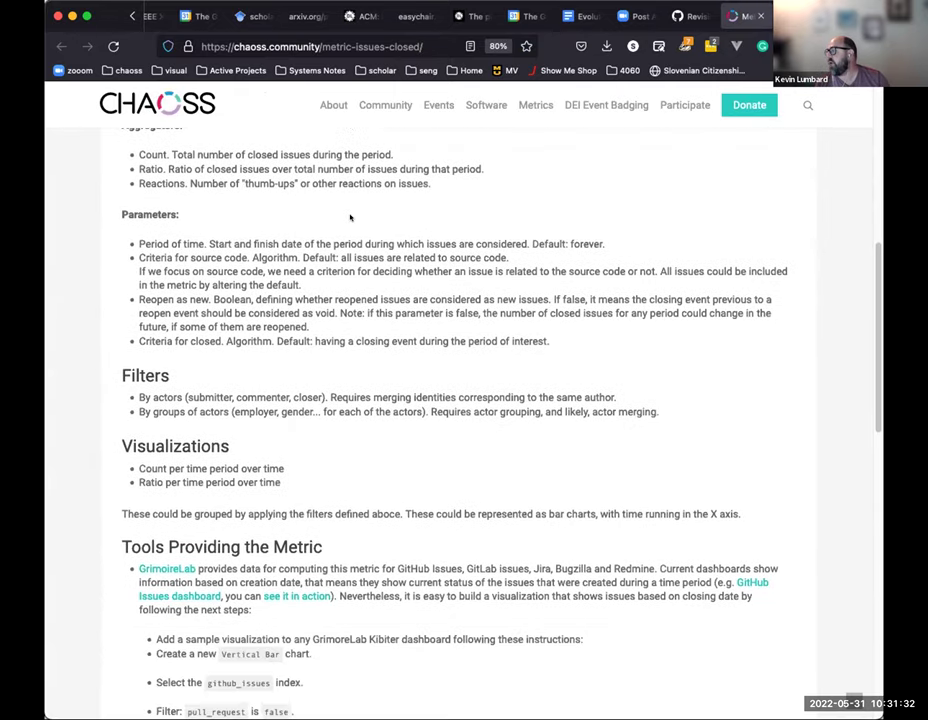
- Copy the "Tools Providing the Metric" heading from the Issues Closed page and return to the start of the Evolution-Minutes document
scroll(350, 217, down, 1)
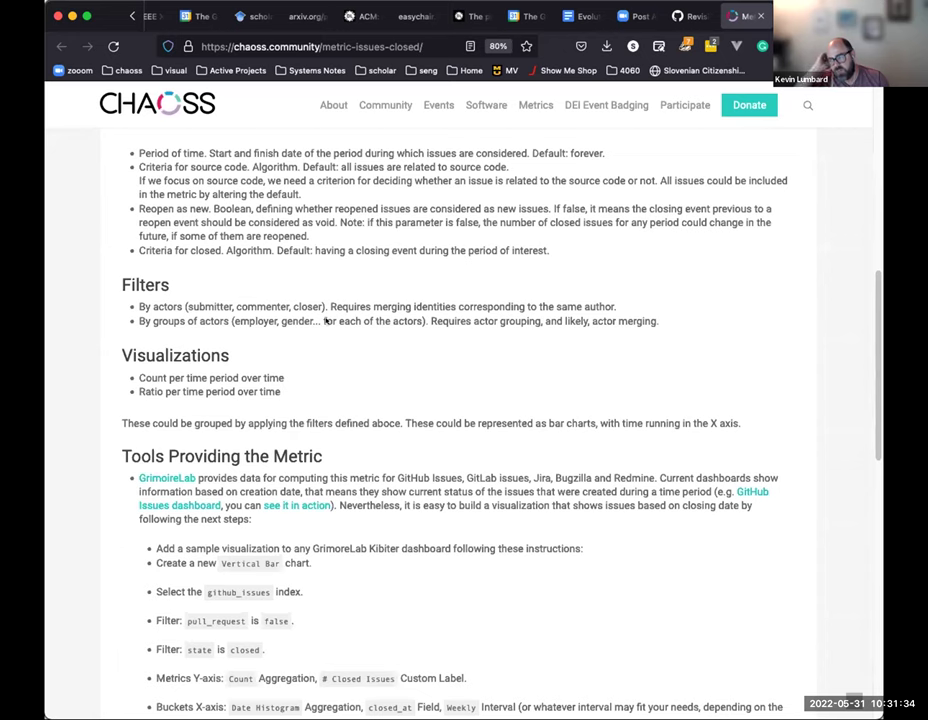
triple_click(257, 455)
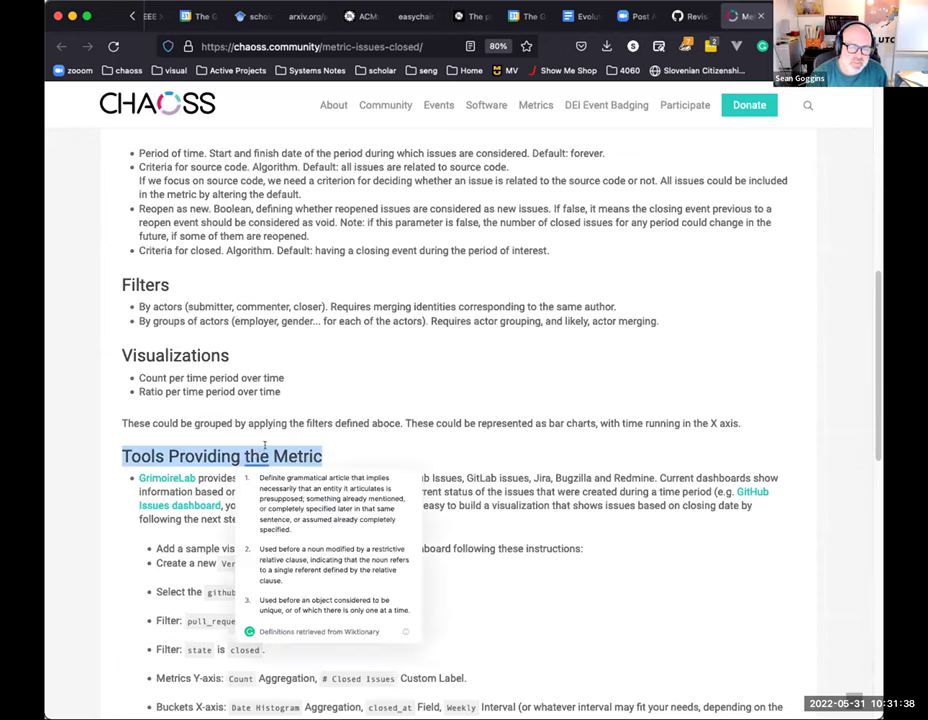
right_click(260, 447)
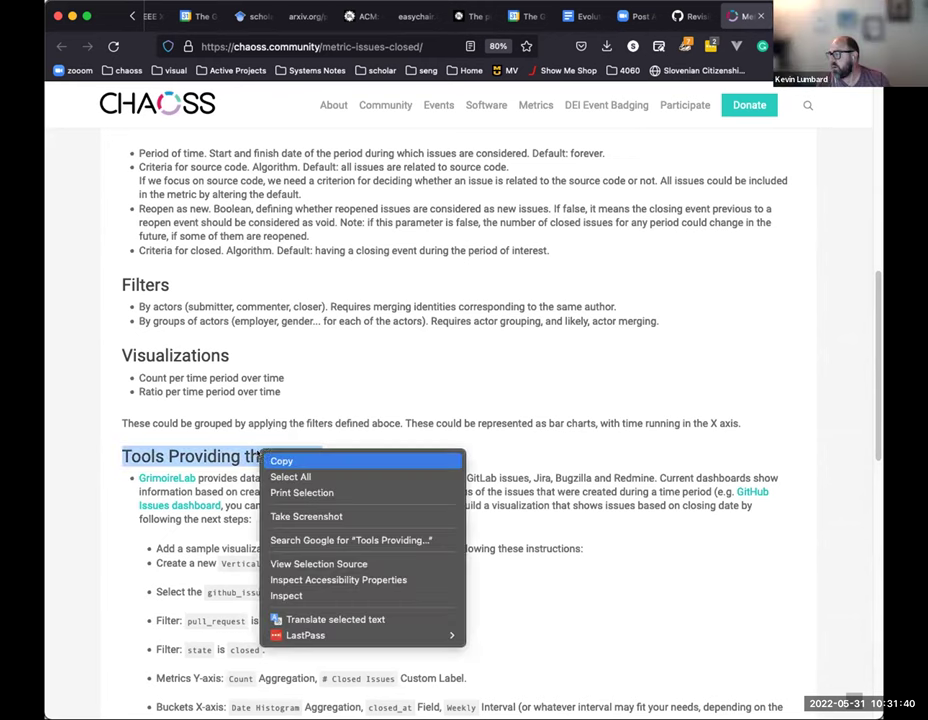
click(285, 461)
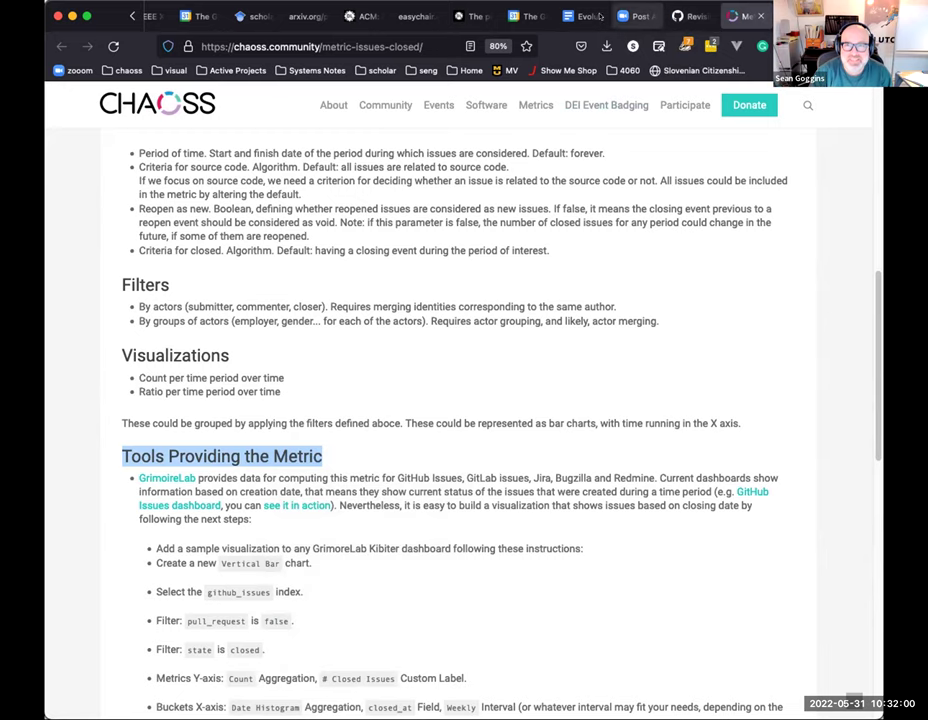
click(571, 27)
scroll(300, 400, up, 5)
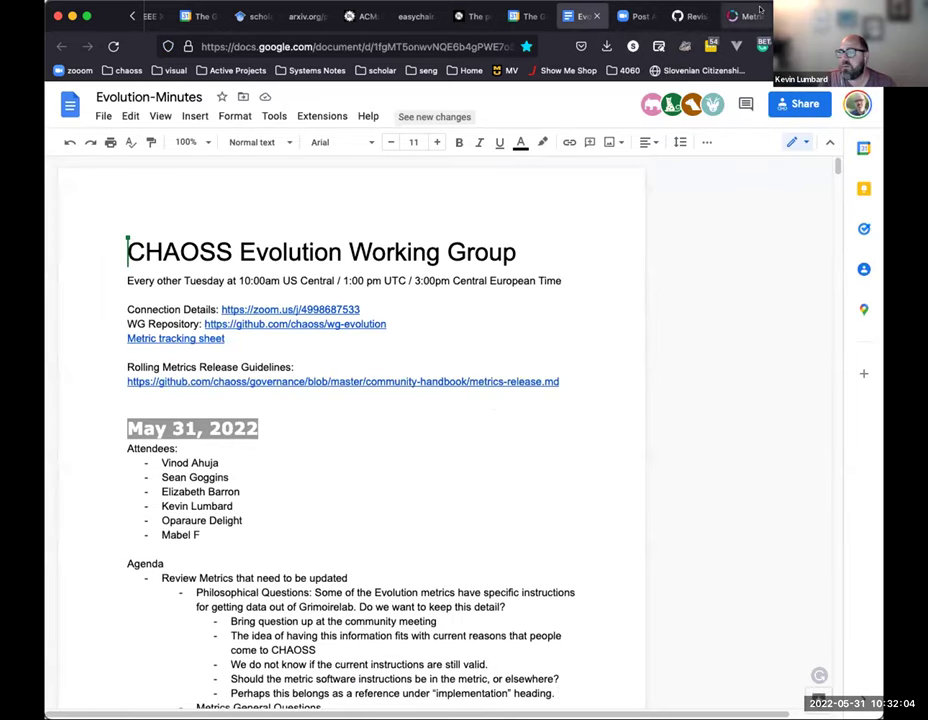
- Open metric-template.md from the templates folder of github.com/chaoss/community in a new browser tab
key(super+t)
text(github.com/chaoss/community)
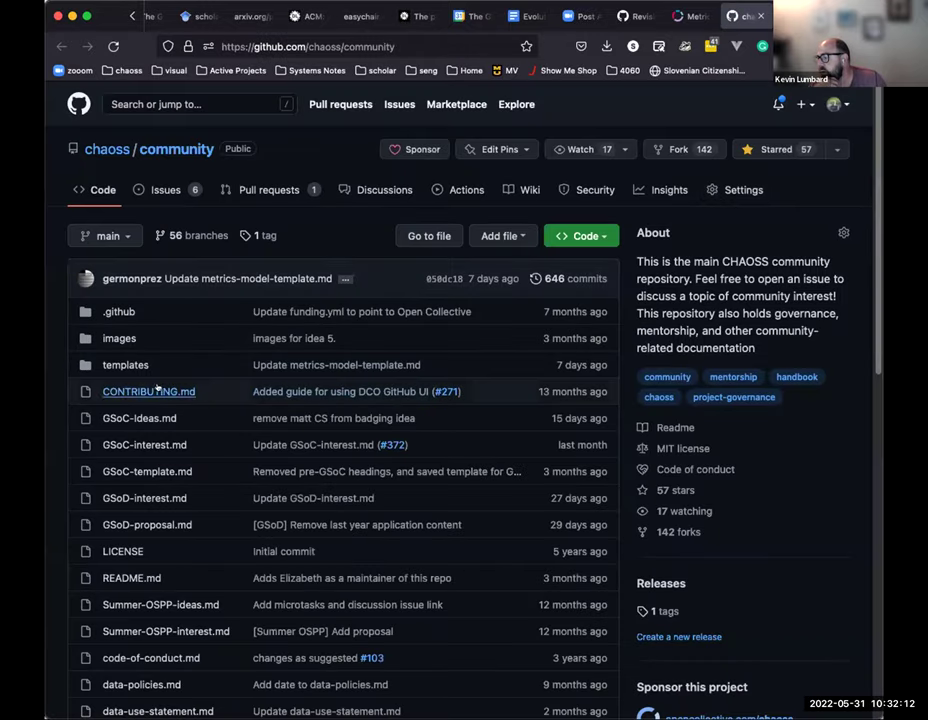
click(137, 366)
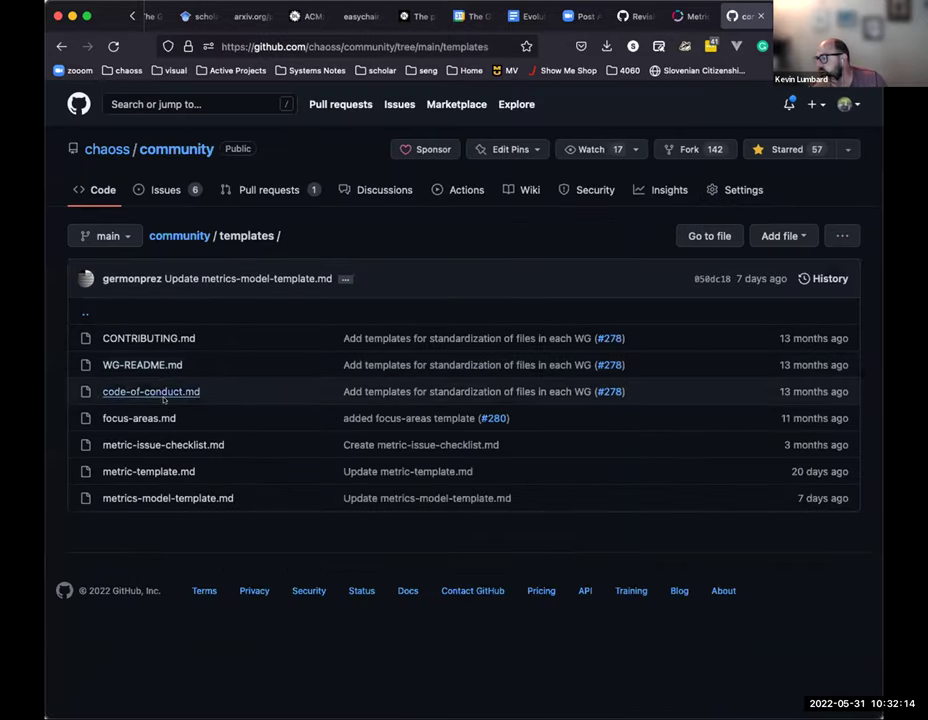
click(145, 471)
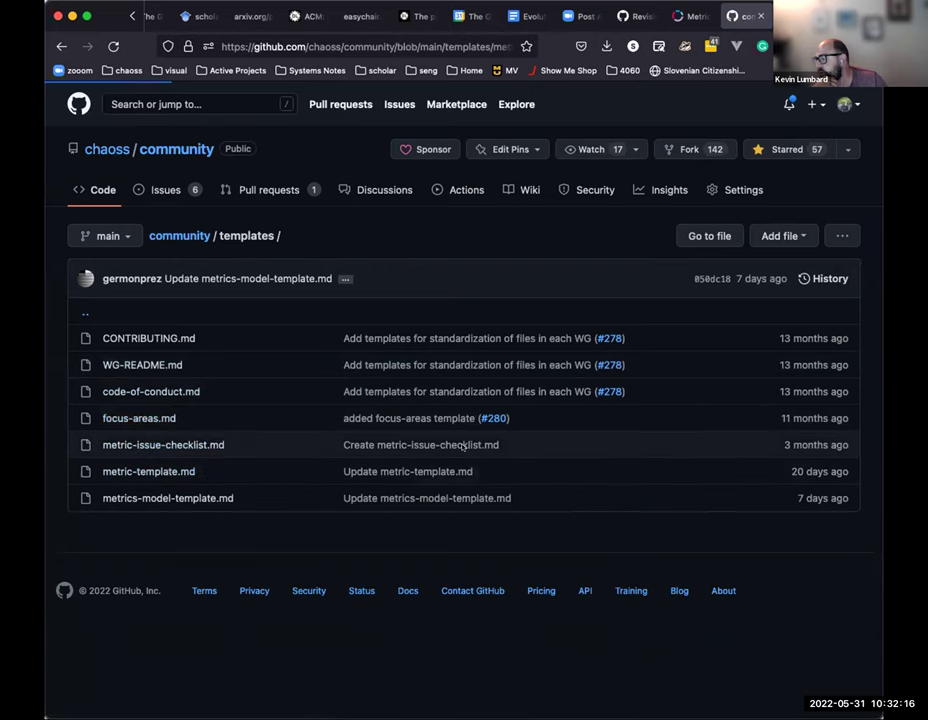
- Examine the metric template's optional Implementation sub-headings, highlighting "Tools Providing the Metric (optional)"
scroll(567, 436, down, 10)
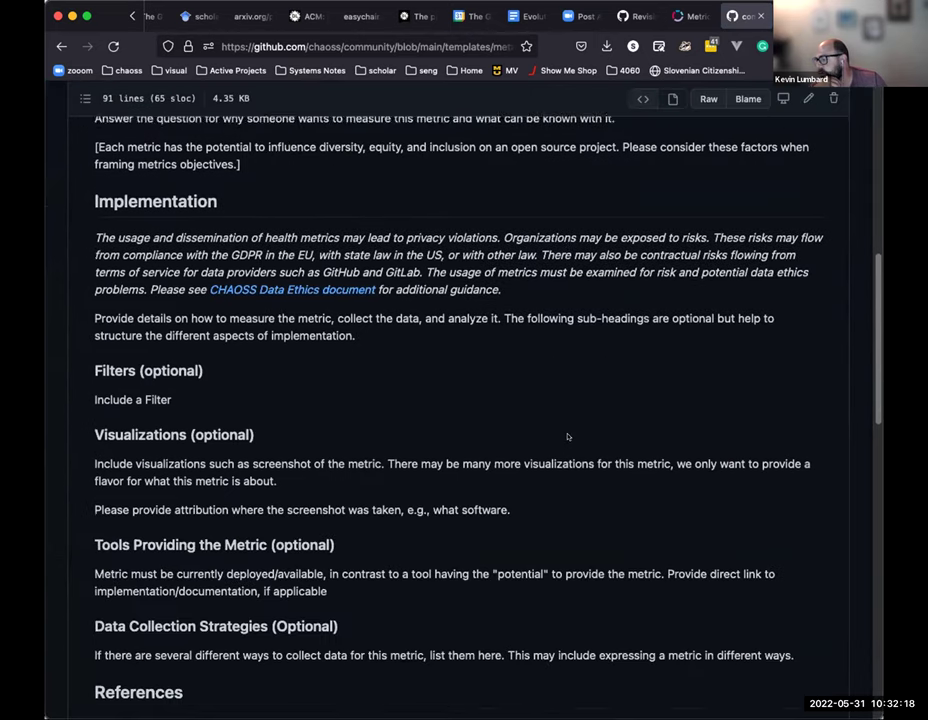
triple_click(240, 539)
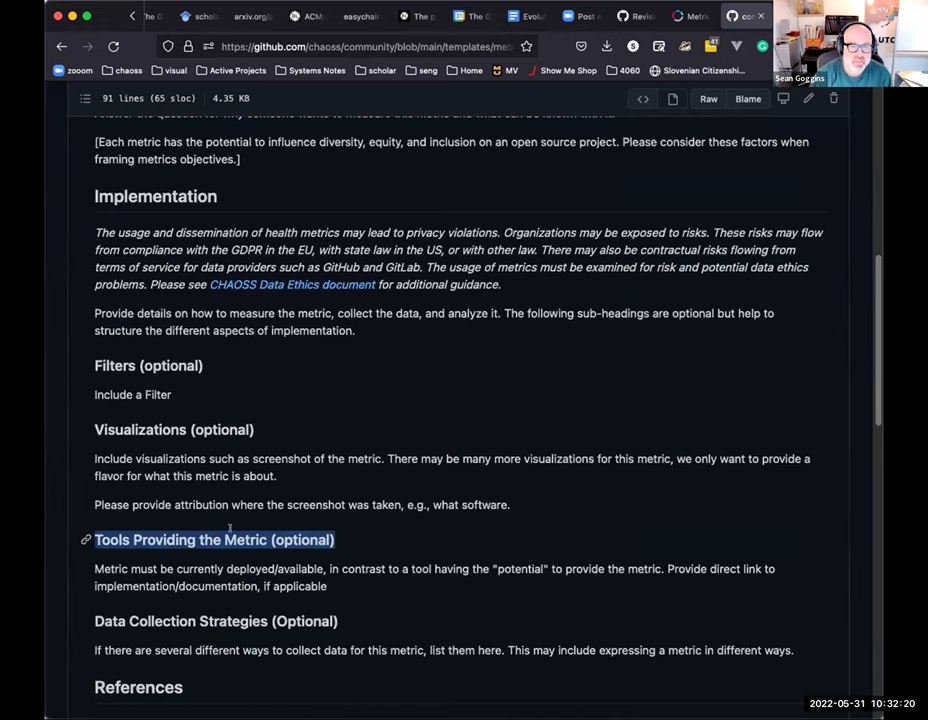
click(429, 556)
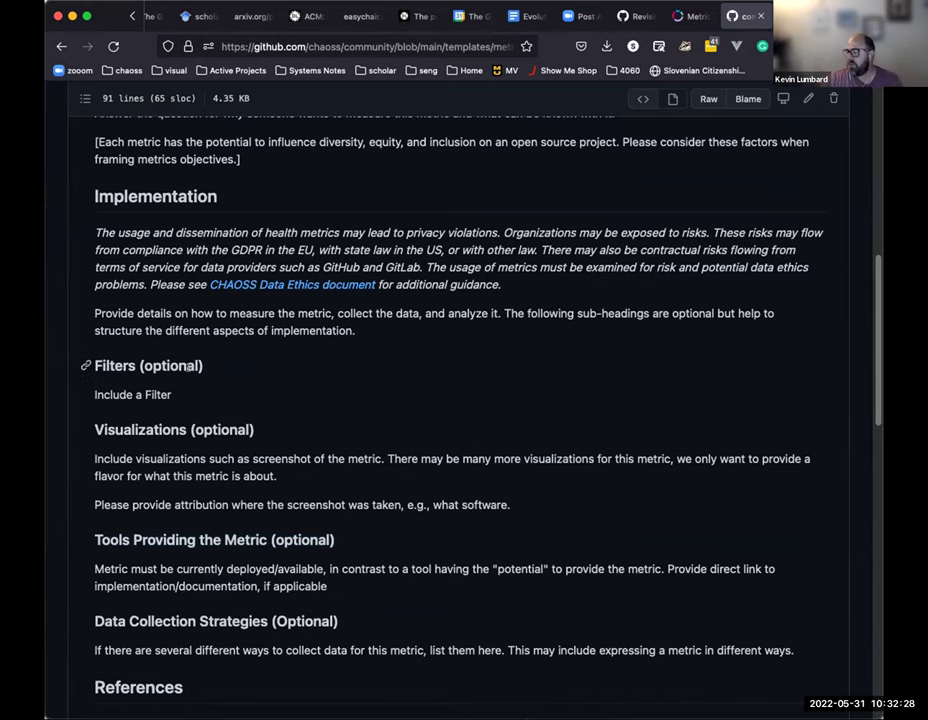
scroll(541, 360, up, 3)
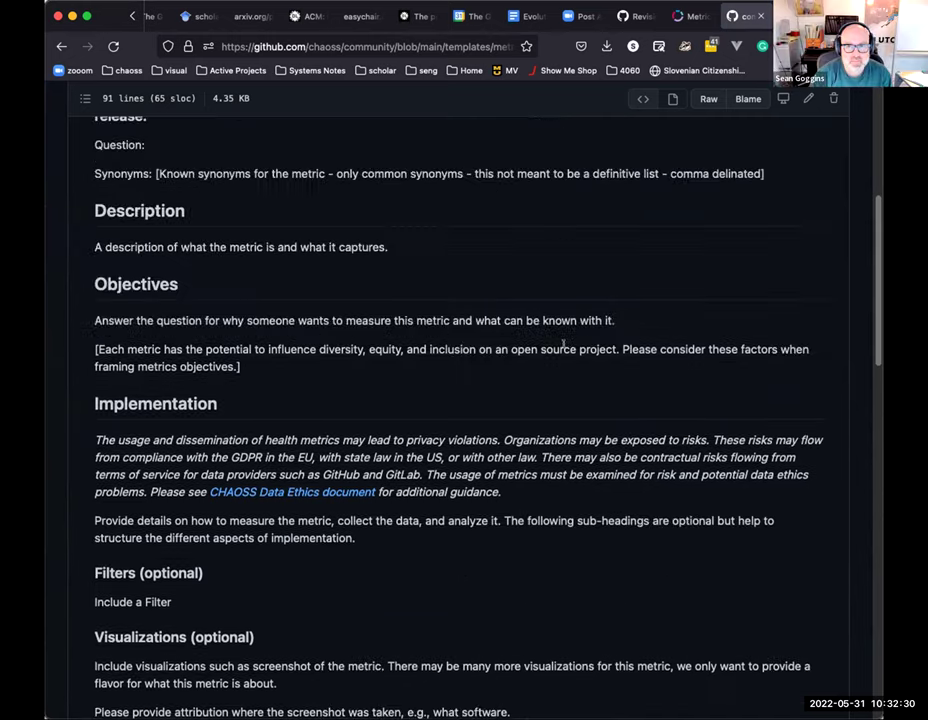
- Return to the Issues Closed metric page and highlight its whole Aggregators and Parameters block
click(527, 16)
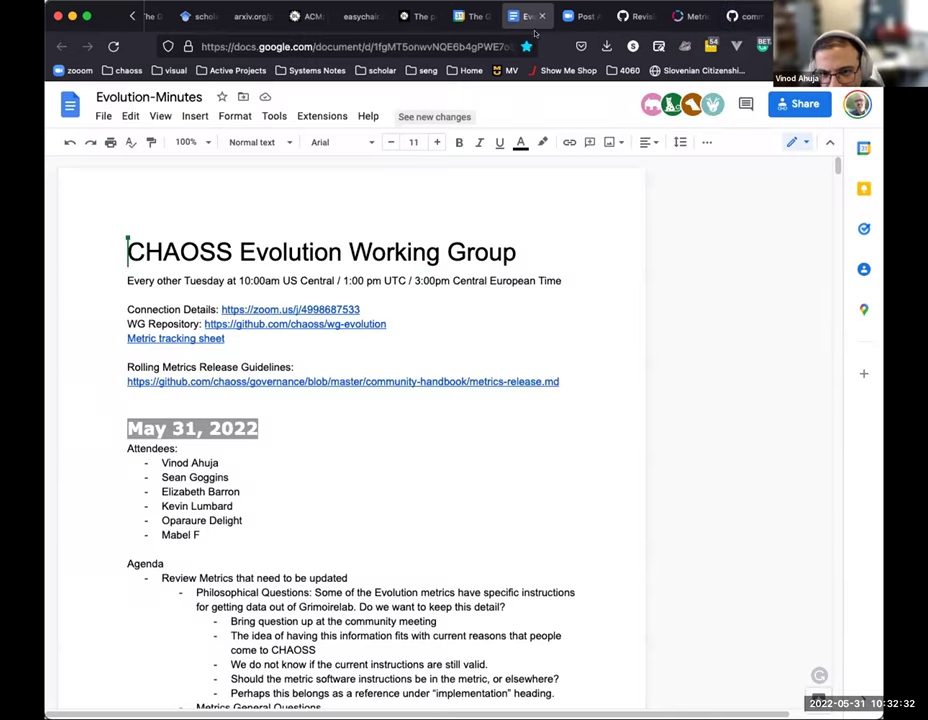
click(680, 17)
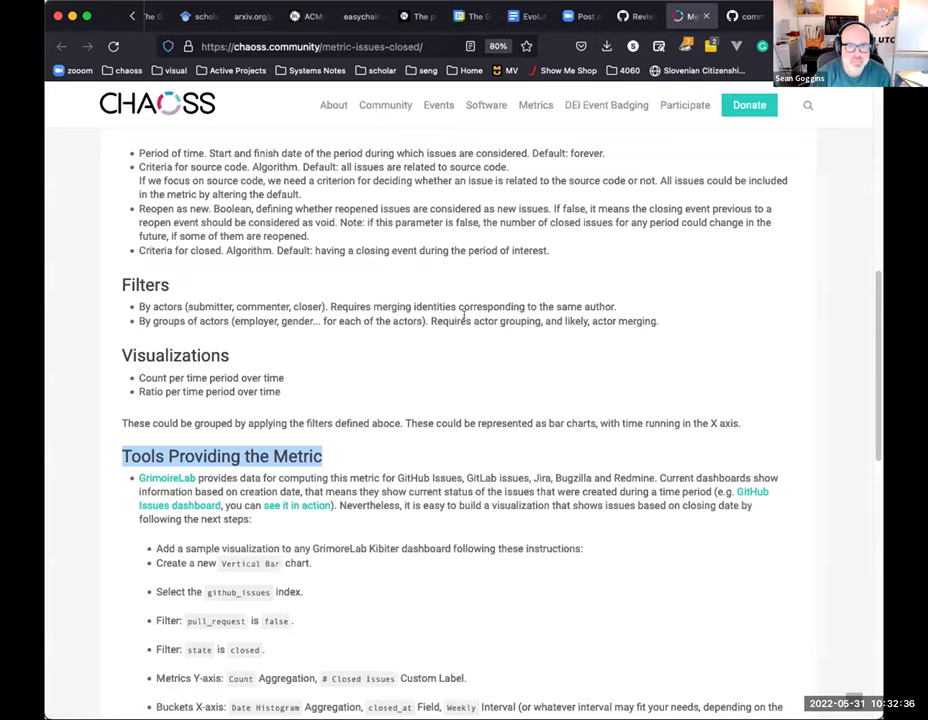
scroll(463, 315, down, 3)
scroll(463, 315, down, 5)
scroll(465, 315, up, 7)
scroll(463, 317, up, 3)
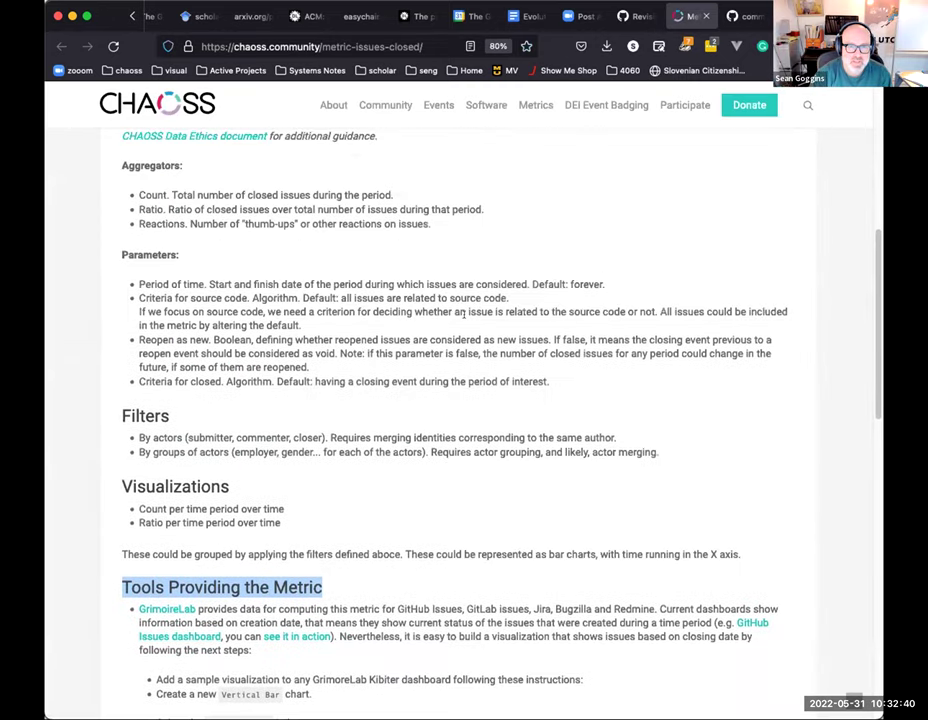
scroll(463, 315, up, 1)
drag(552, 431, 120, 211)
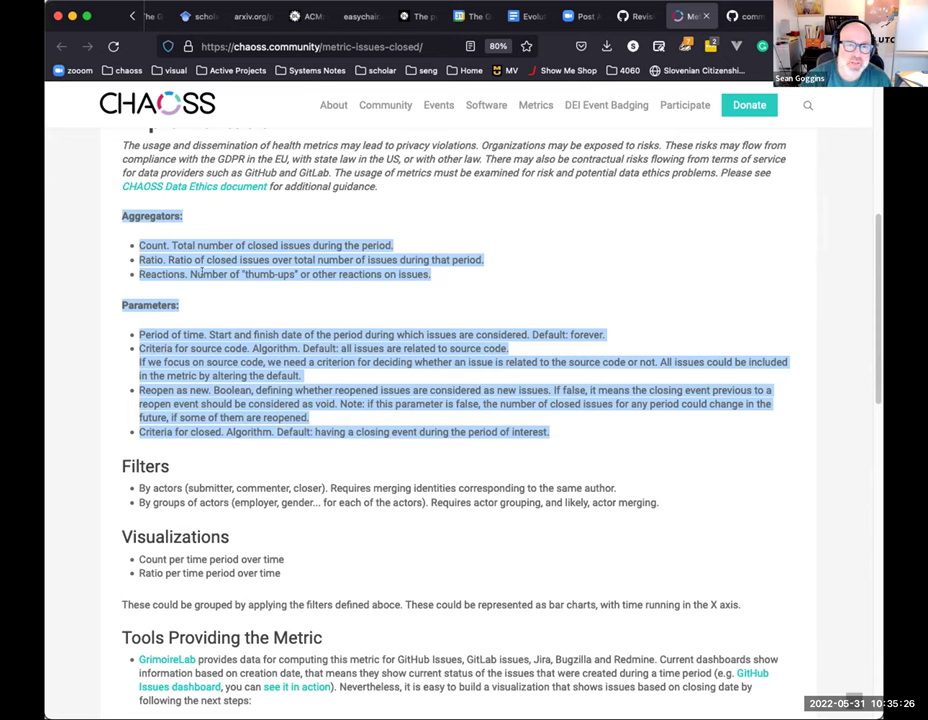
- Highlight the Reactions aggregator and the Parameters list in turn, reread the Issues Closed page around them, and clear the selection
triple_click(199, 273)
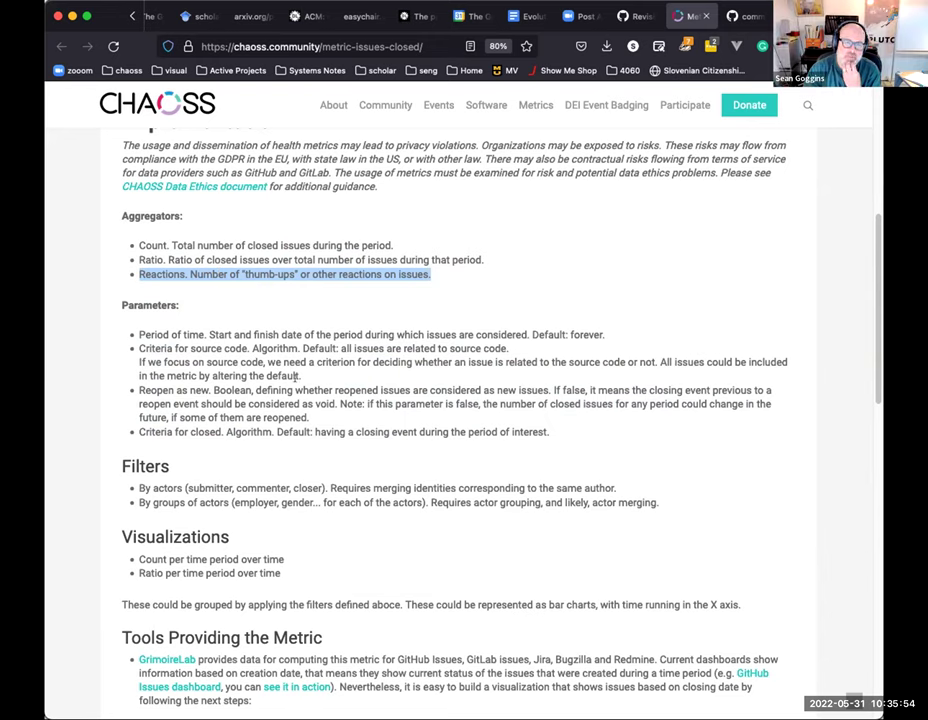
drag(560, 428, 120, 331)
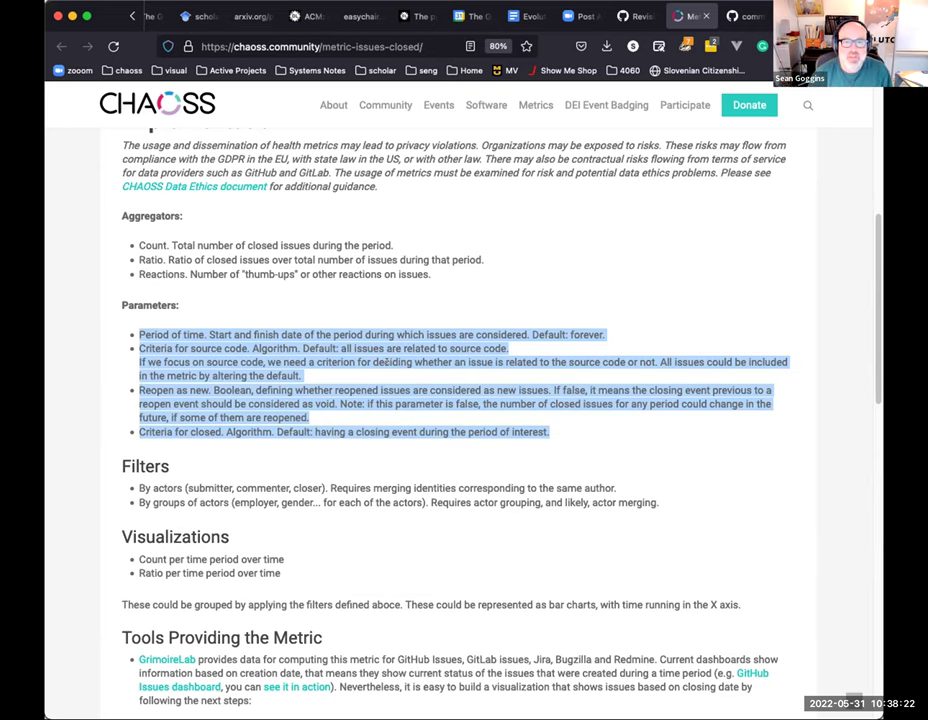
scroll(378, 362, up, 6)
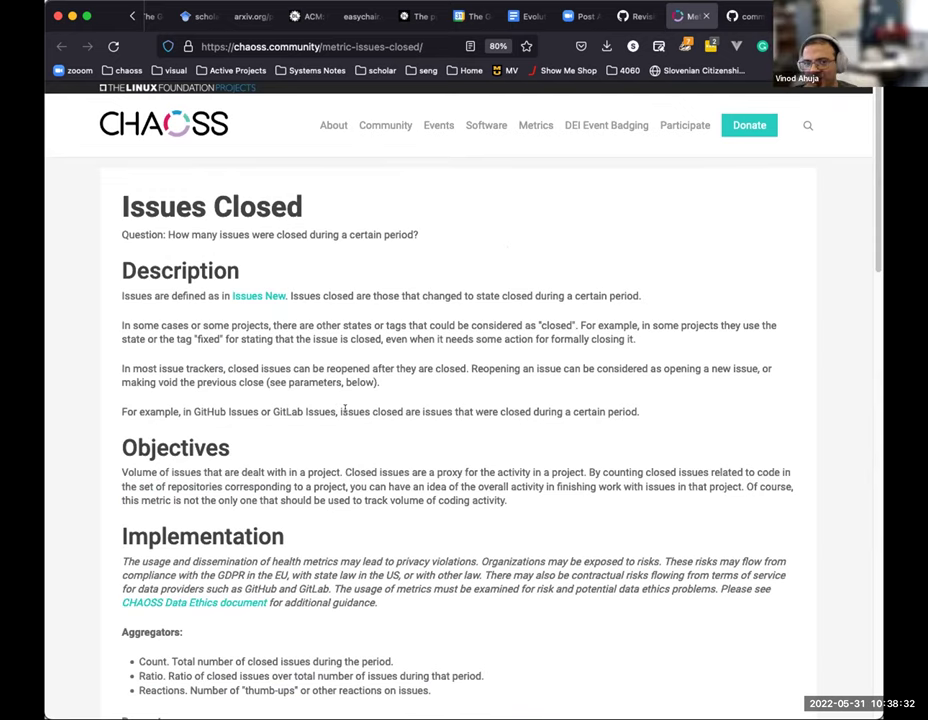
scroll(344, 411, down, 5)
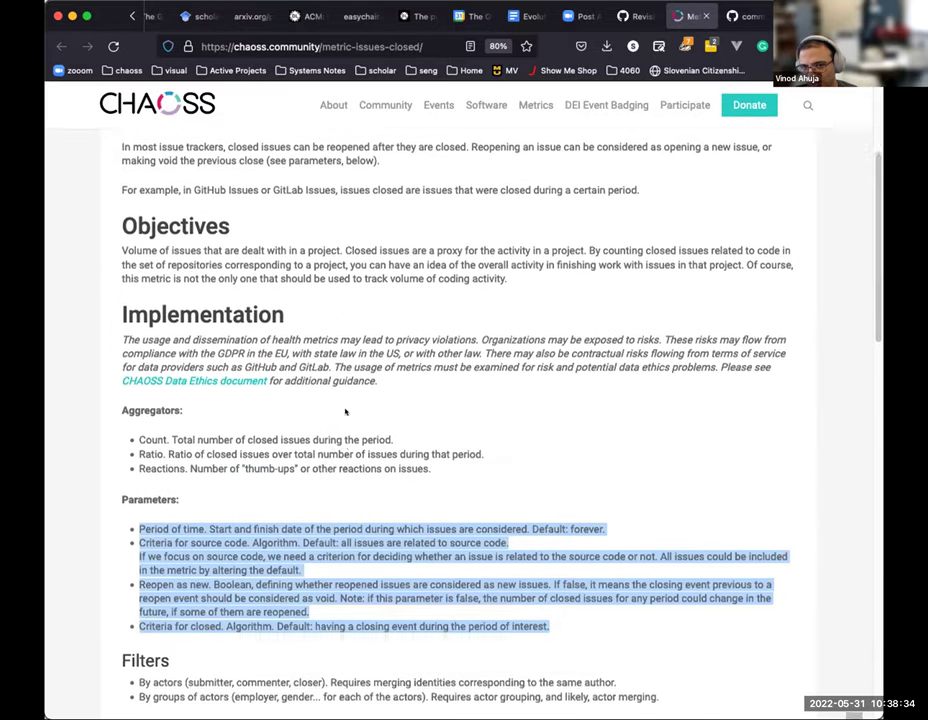
scroll(345, 410, down, 1)
scroll(345, 410, down, 1)
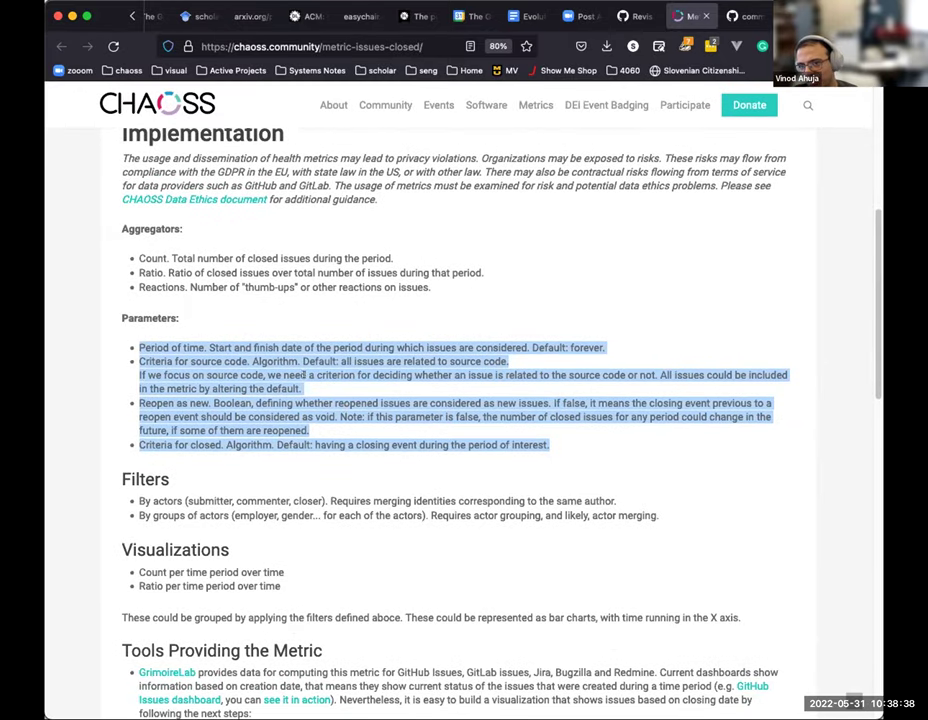
click(306, 389)
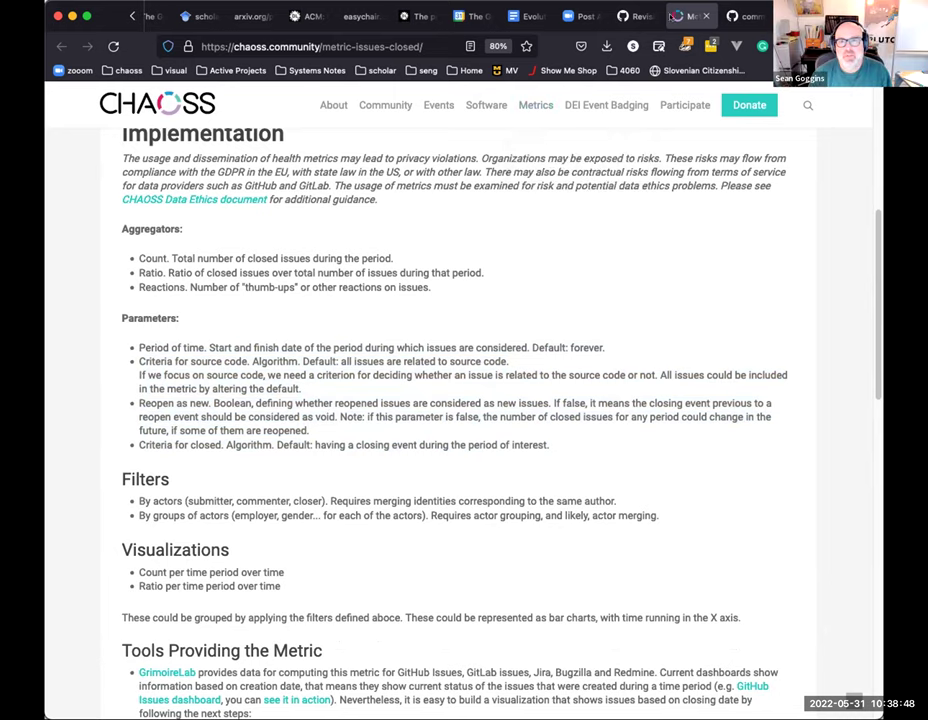
- View the raw Markdown of the metric template through to its formatting notes, and return to the rendered file
key(ctrl+Tab)
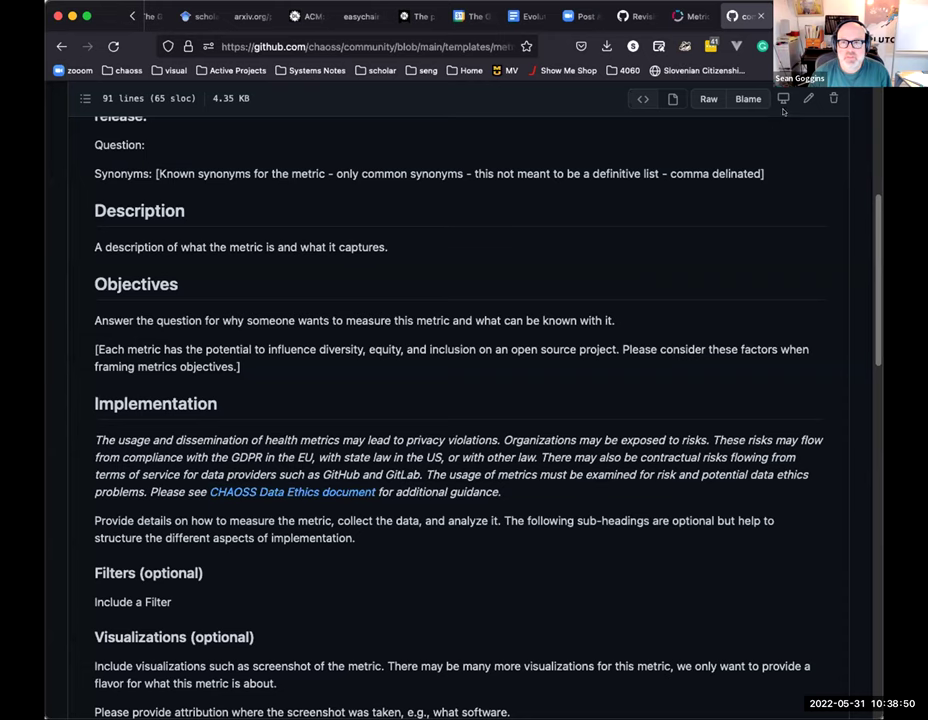
click(710, 98)
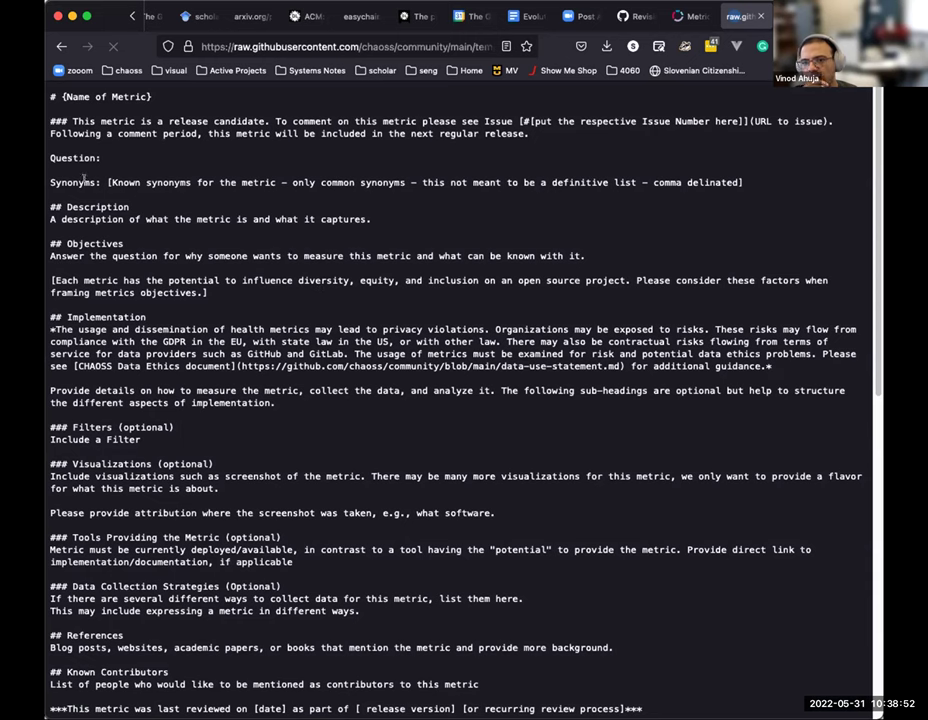
drag(47, 88, 430, 685)
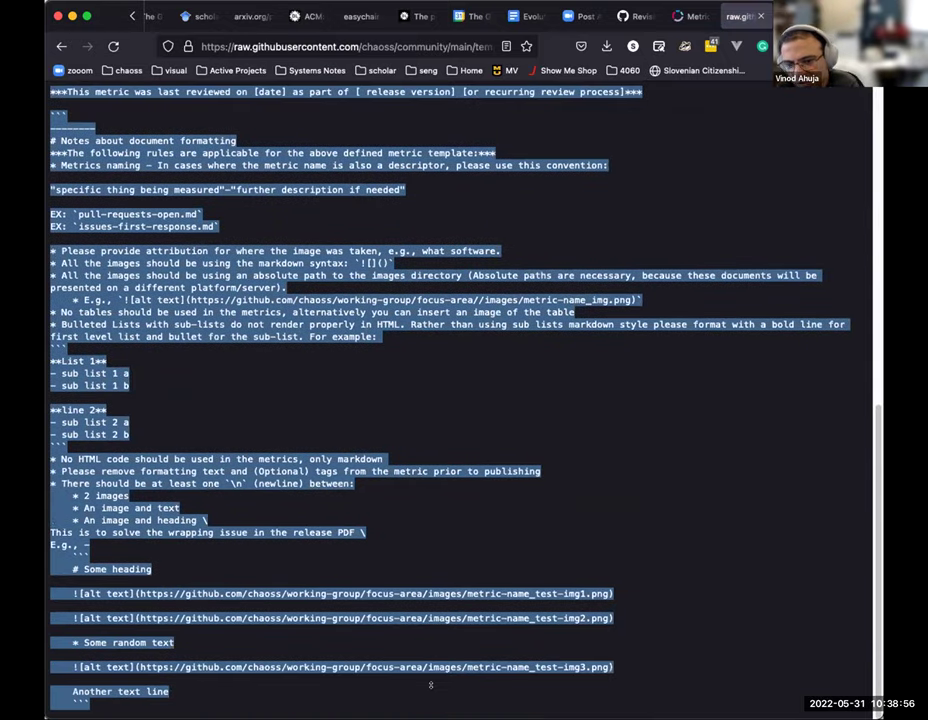
scroll(489, 522, up, 2)
scroll(489, 522, up, 12)
click(462, 354)
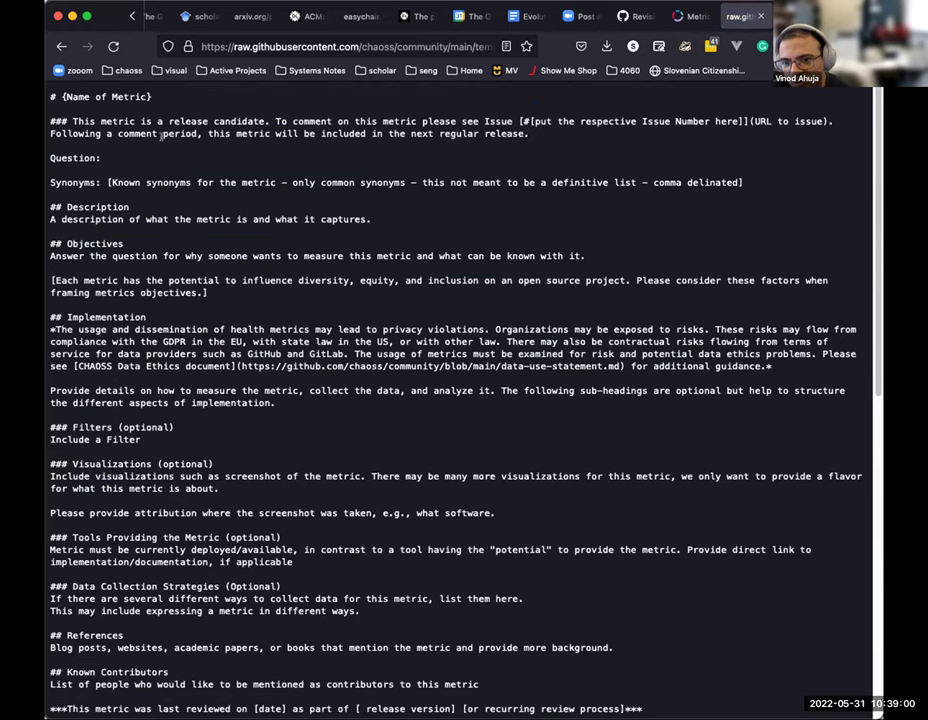
click(61, 46)
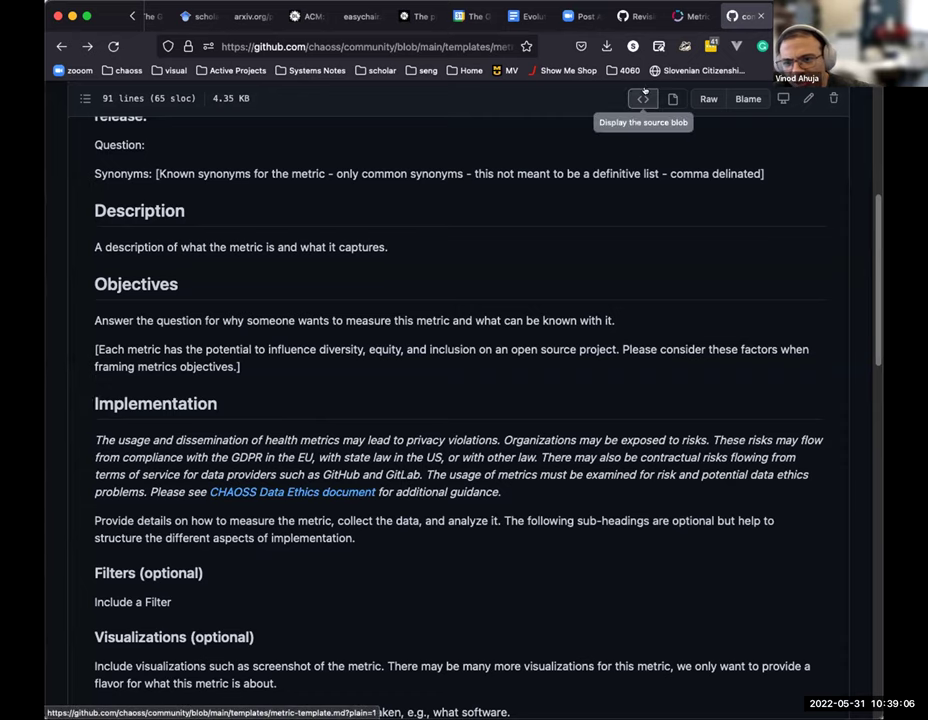
- Check revision issue #456 and the meeting minutes, and return to the beginning of the Issues Closed metric page
click(628, 16)
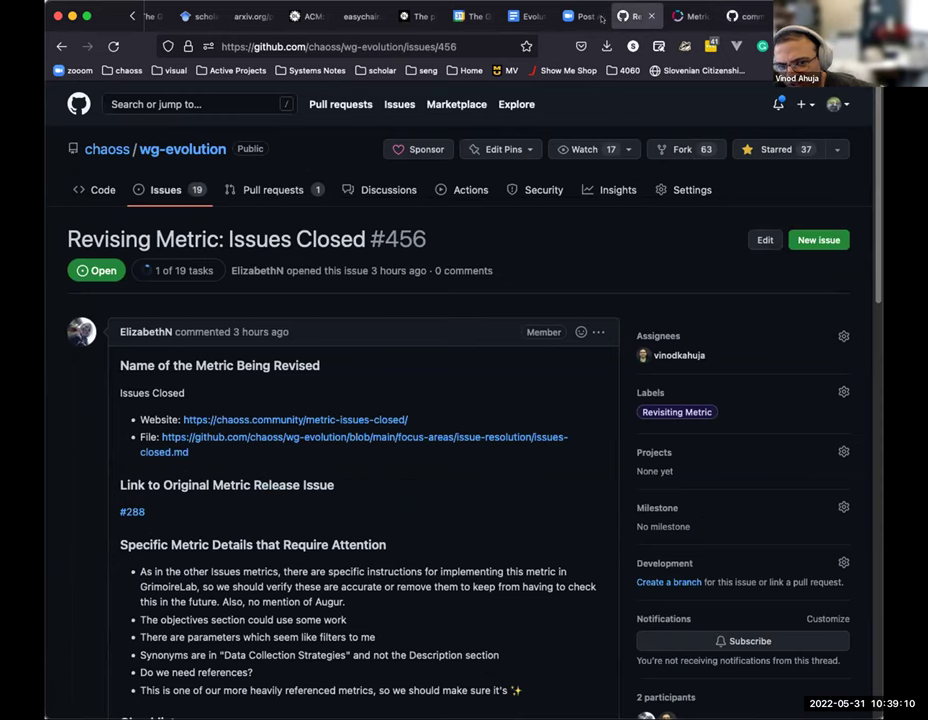
click(522, 16)
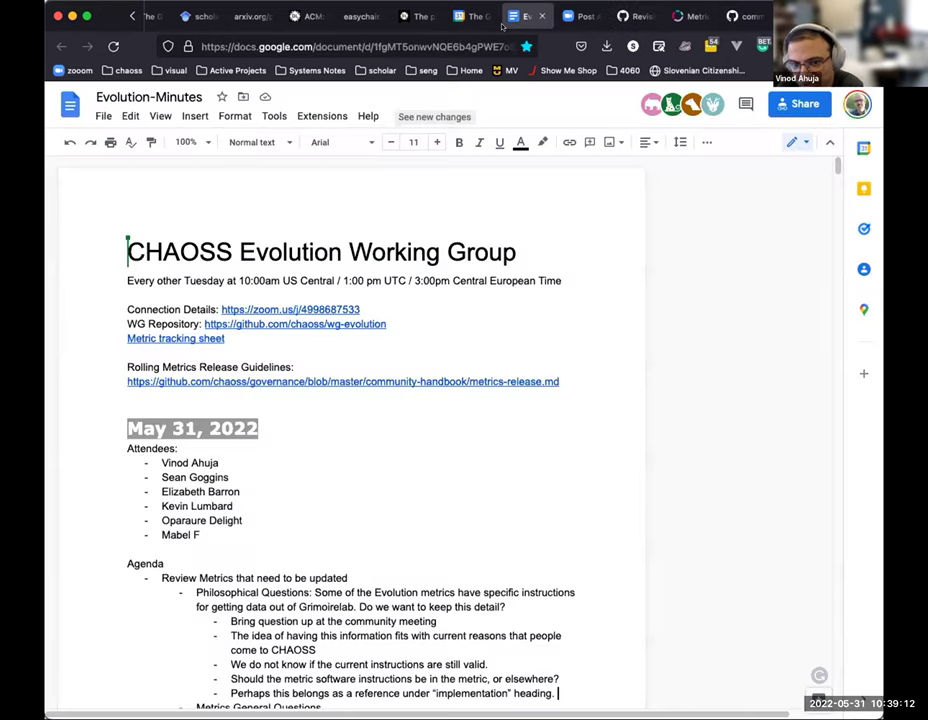
click(694, 15)
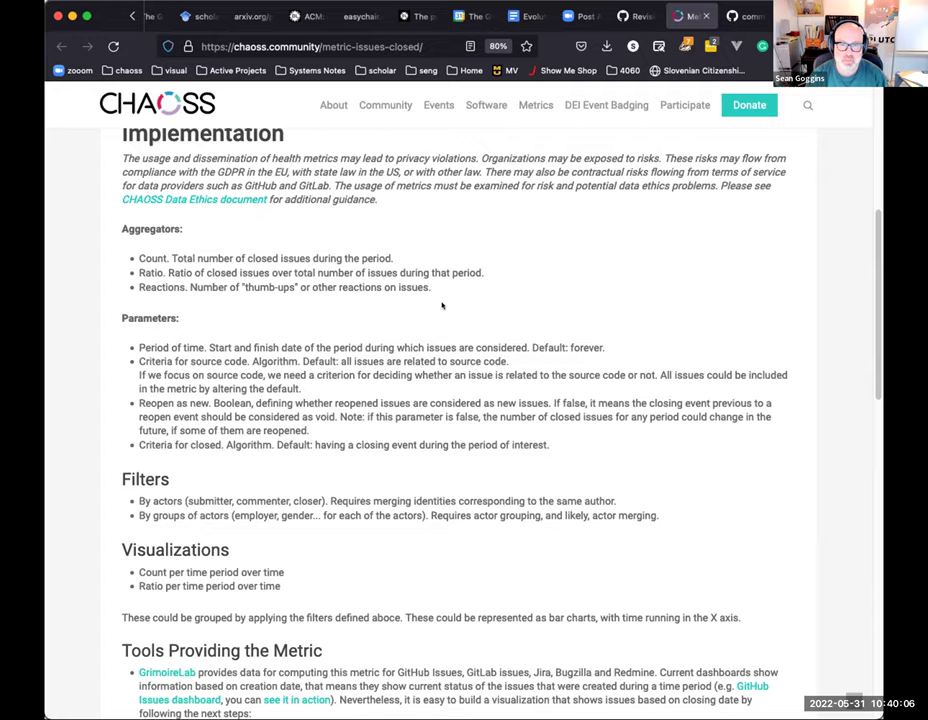
scroll(442, 305, up, 5)
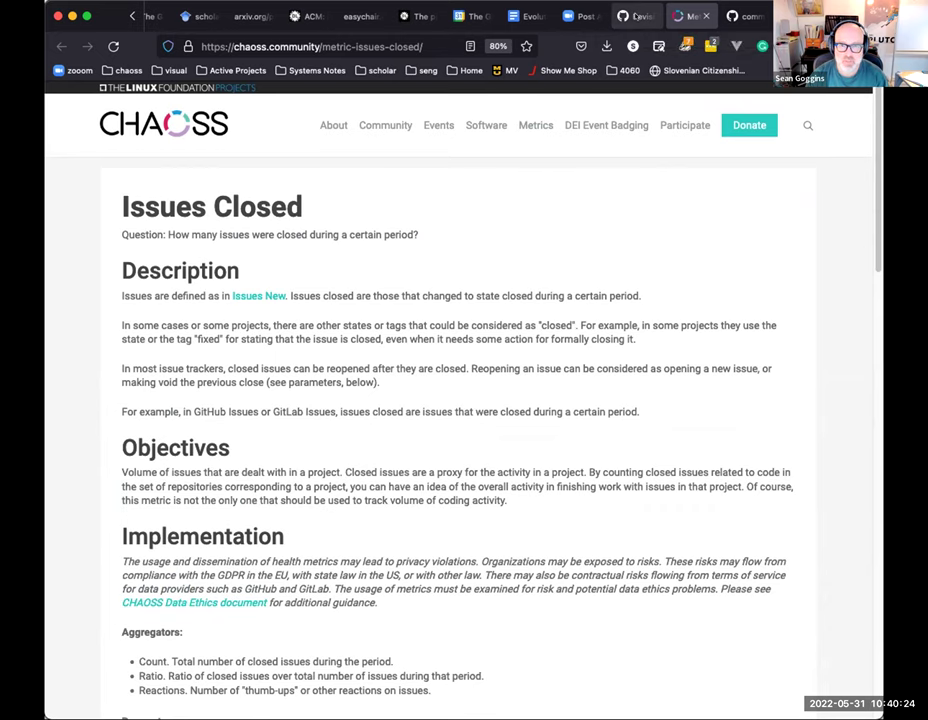
- In the Evolution-Minutes document, start a new bullet below the Bugzilla definition, outdented to the level of the block-of-synonyms item
click(527, 16)
scroll(416, 333, down, 2)
scroll(416, 333, down, 5)
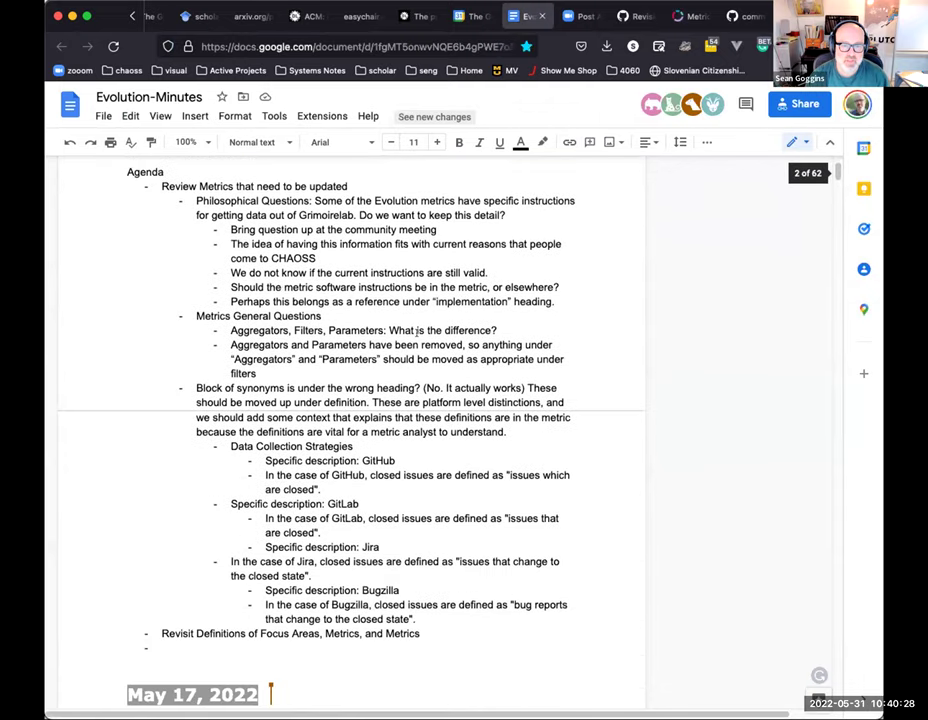
scroll(416, 331, down, 1)
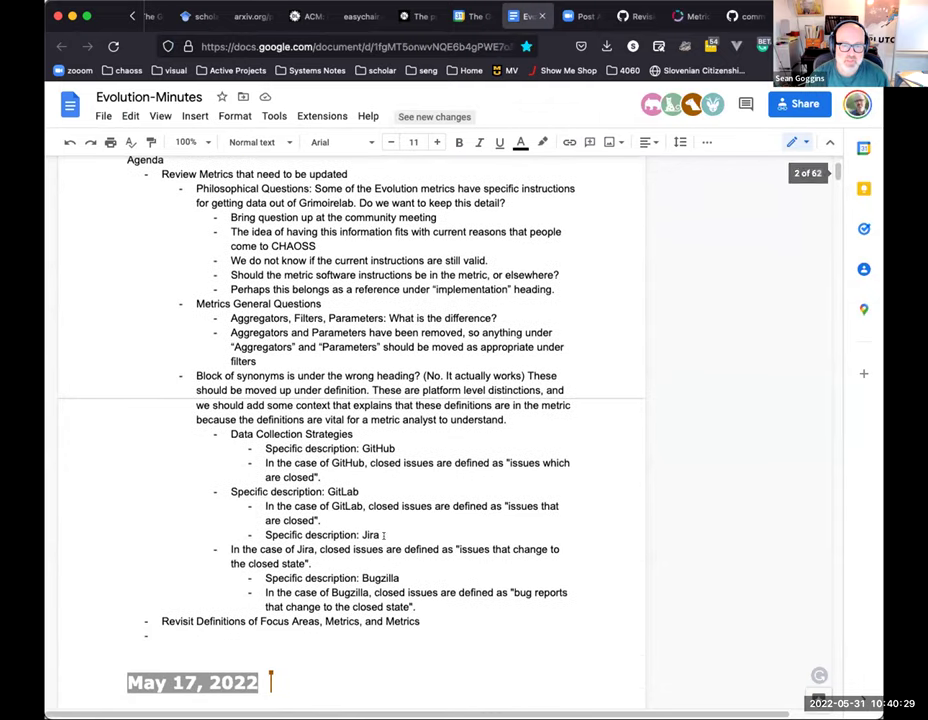
click(425, 607)
key(Return)
key(shift+Tab)
key(shift+Tab)
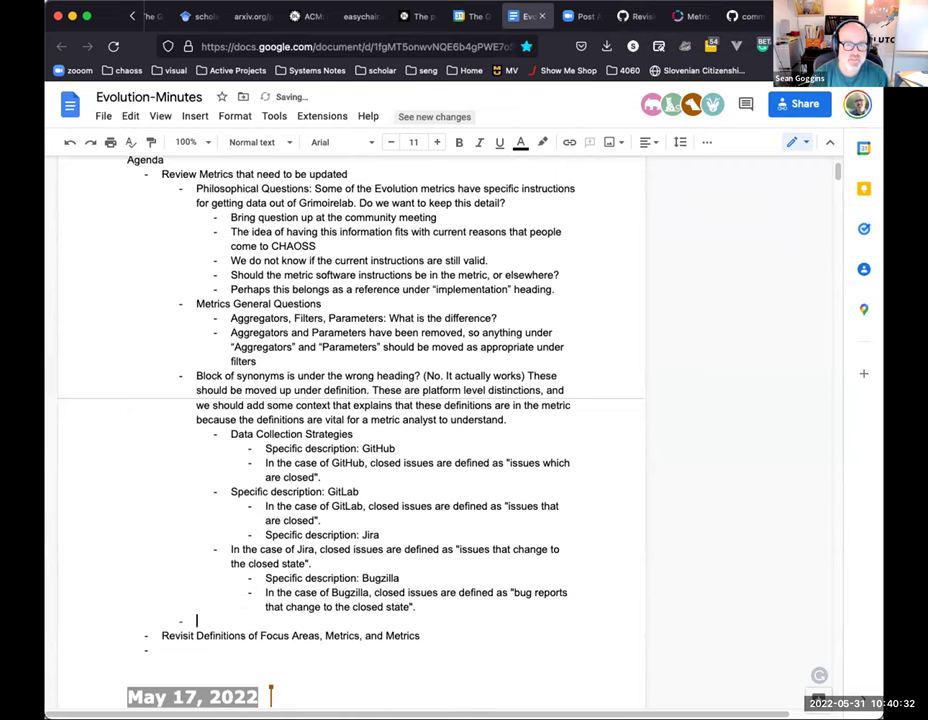
key(shift+Tab)
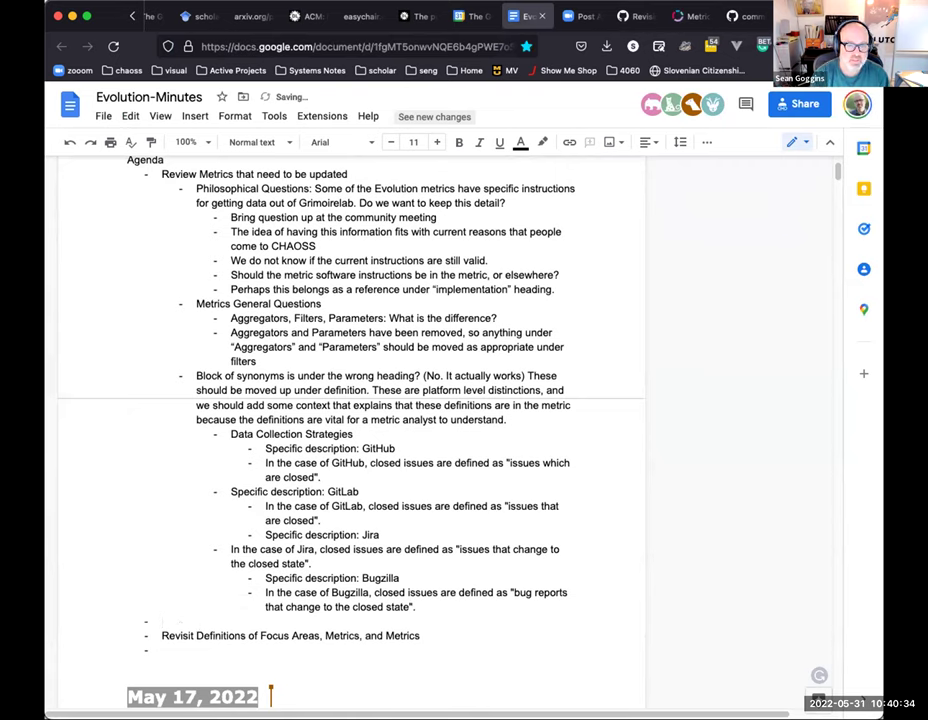
- Write in the new bullet that the two volunteering members, given by first name, agreed to work on some metrics
text(Vinod)
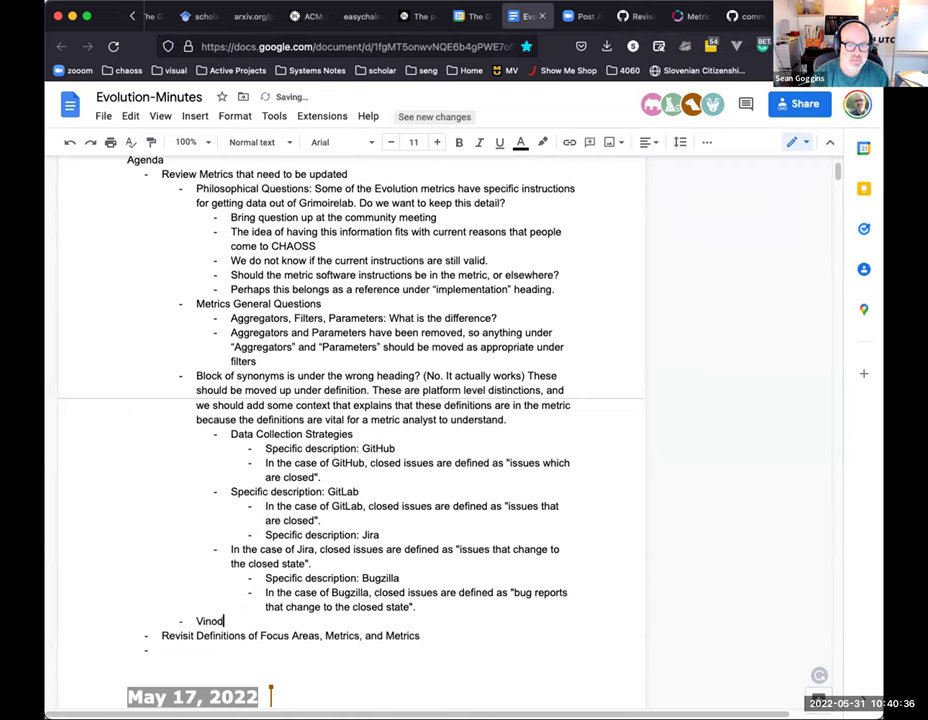
text( and Sean agr)
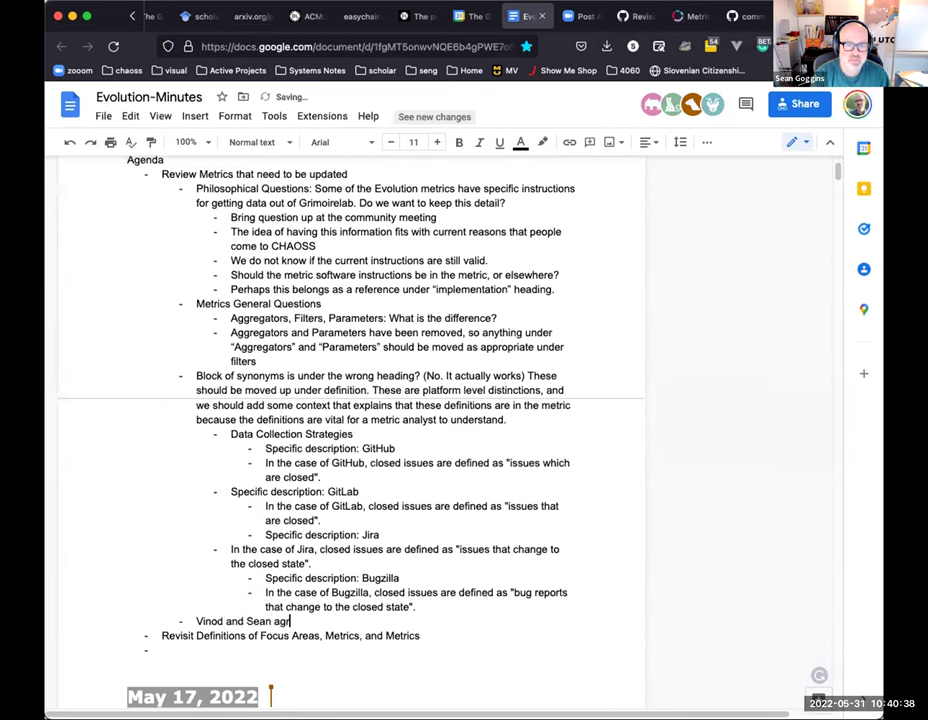
text(eed to work on so)
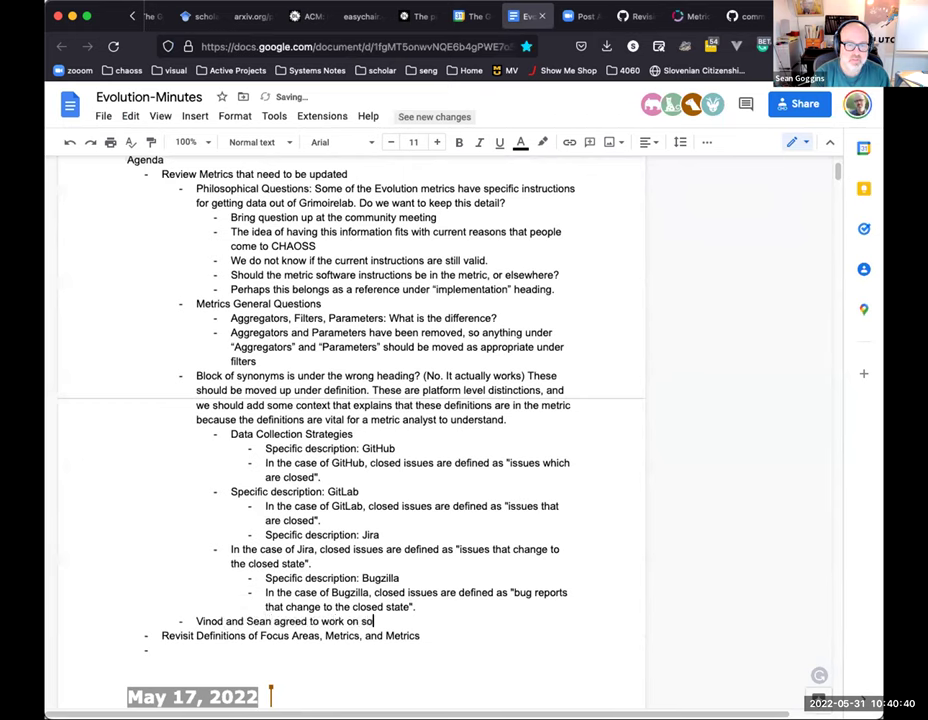
text(me metrics. W)
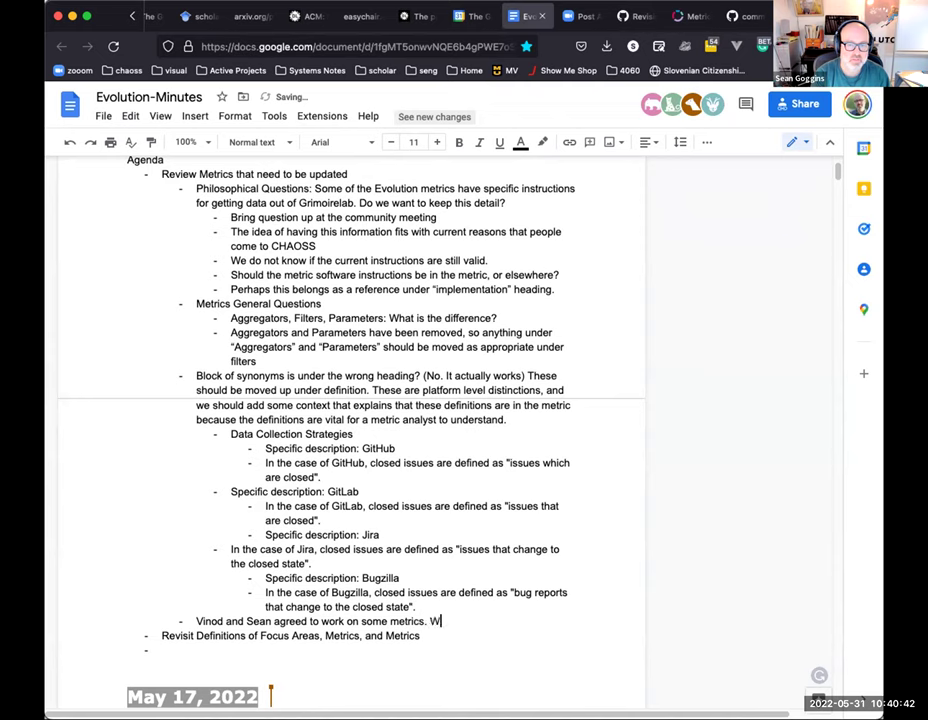
- Complete the bullet with "When they are ready to be presented back to the group we will finalize discussions above and related decisions."
text(hen they are )
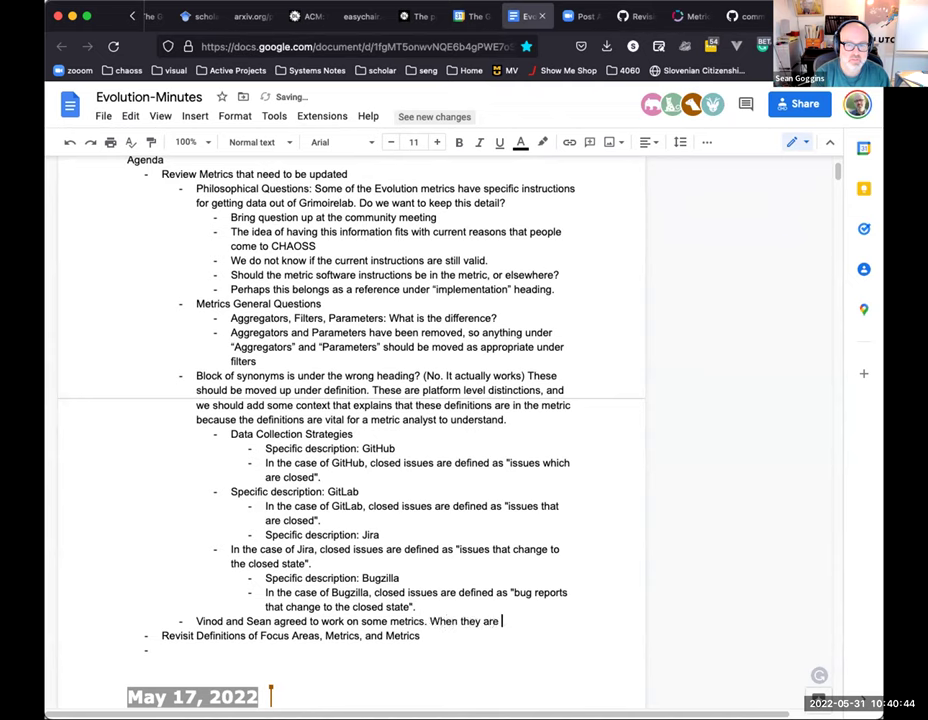
text(ready to be )
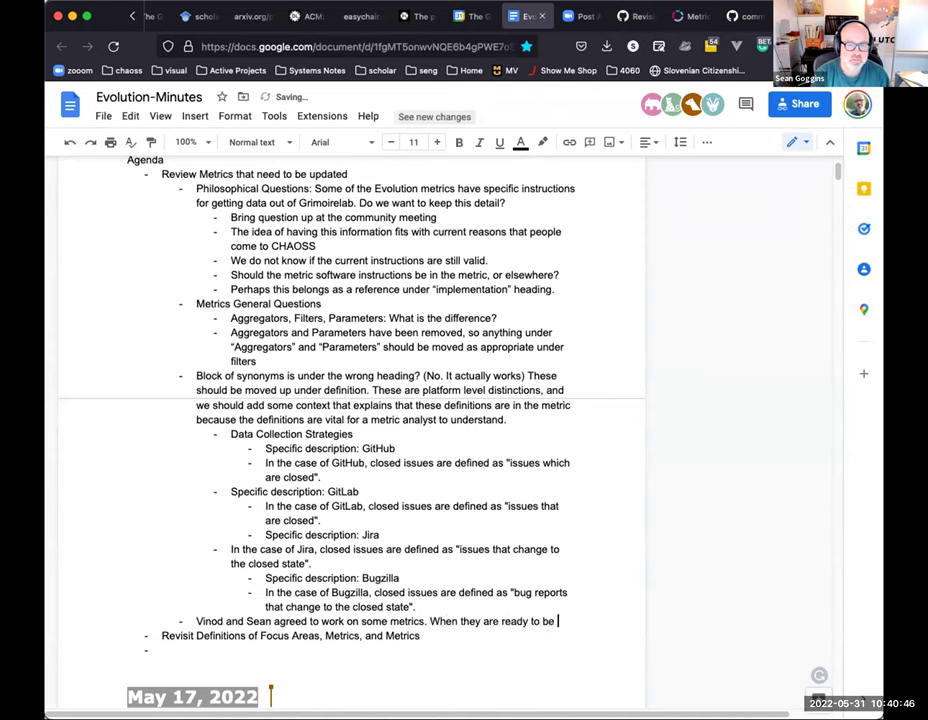
text(presen)
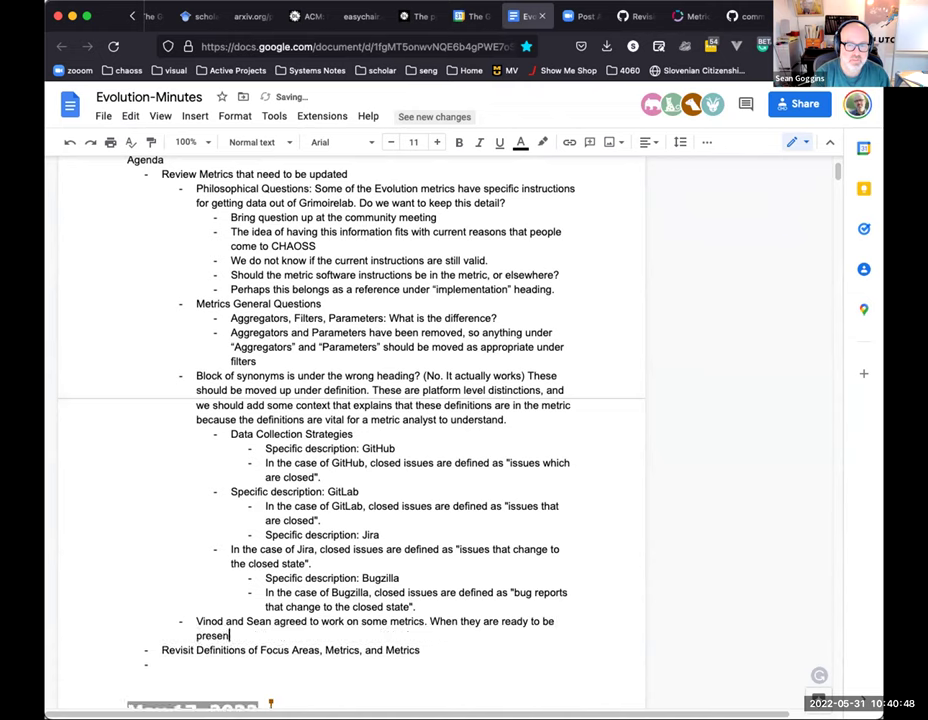
text(ted back to t)
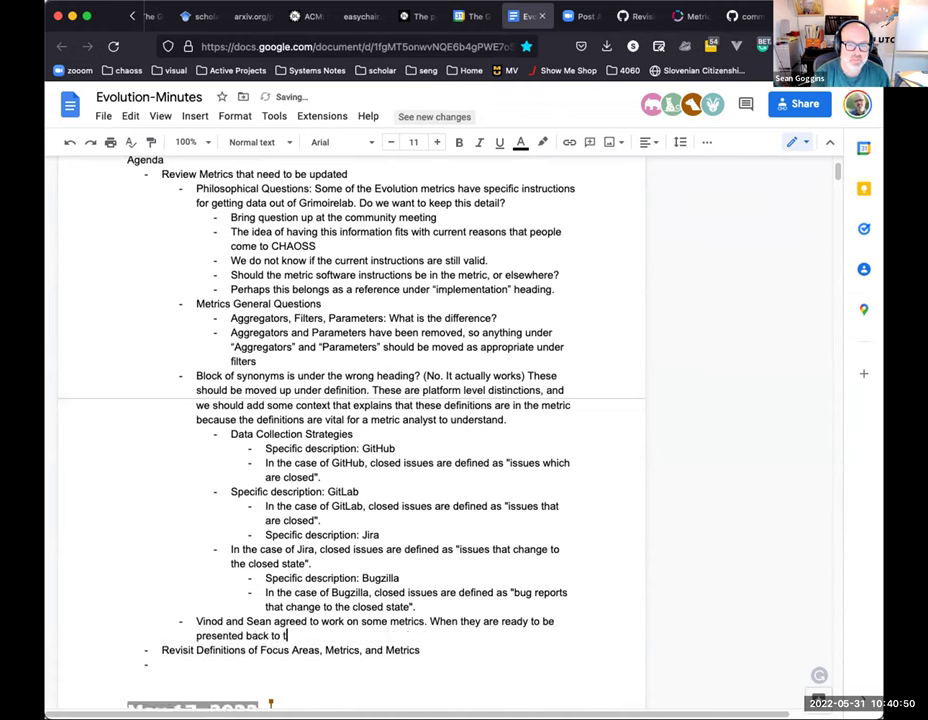
text(he group w)
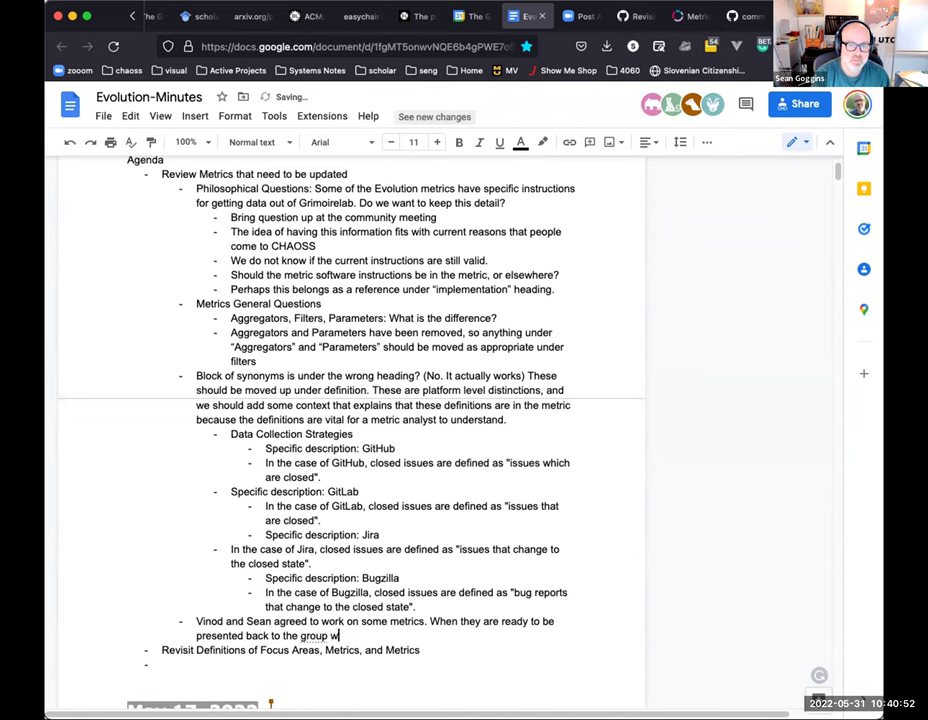
text(e will finalize dis)
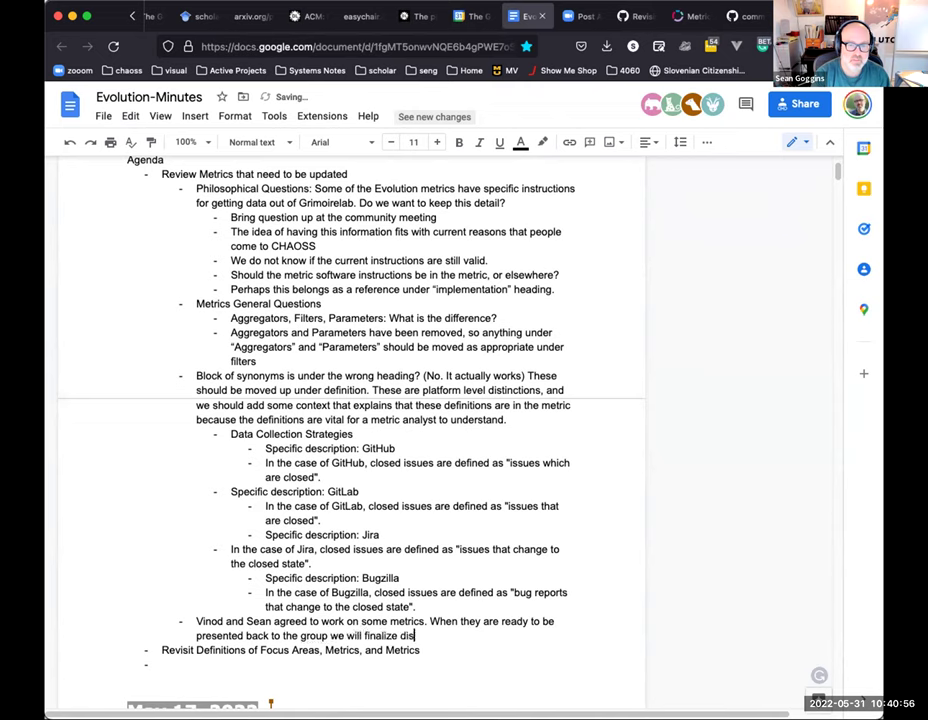
text(cussion aroun)
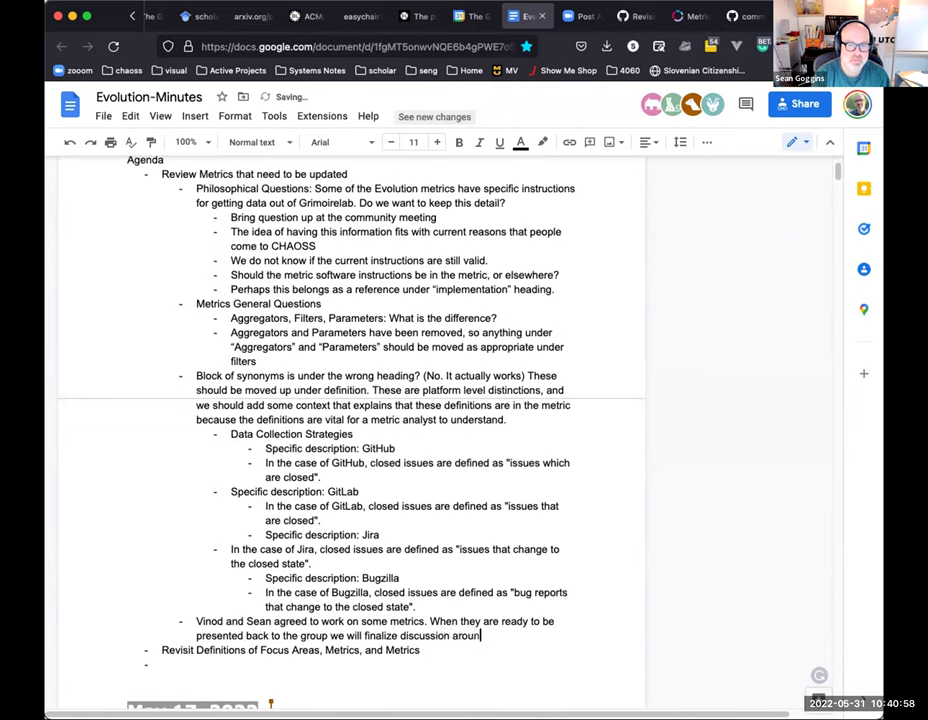
key(BackSpace)
key(BackSpace)
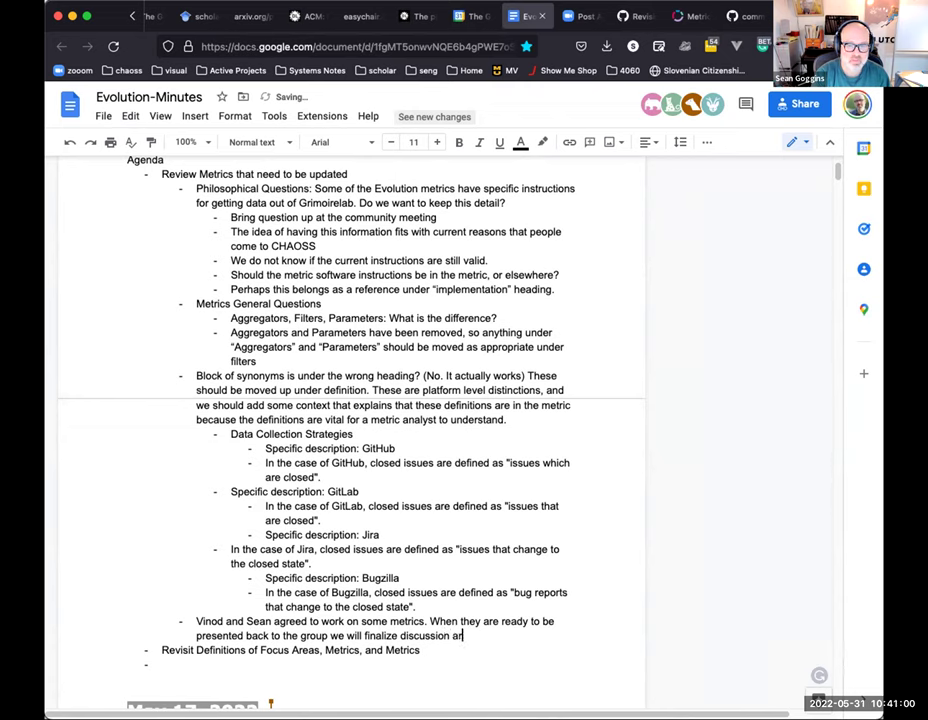
key(BackSpace)
key(BackSpace)
text(s a)
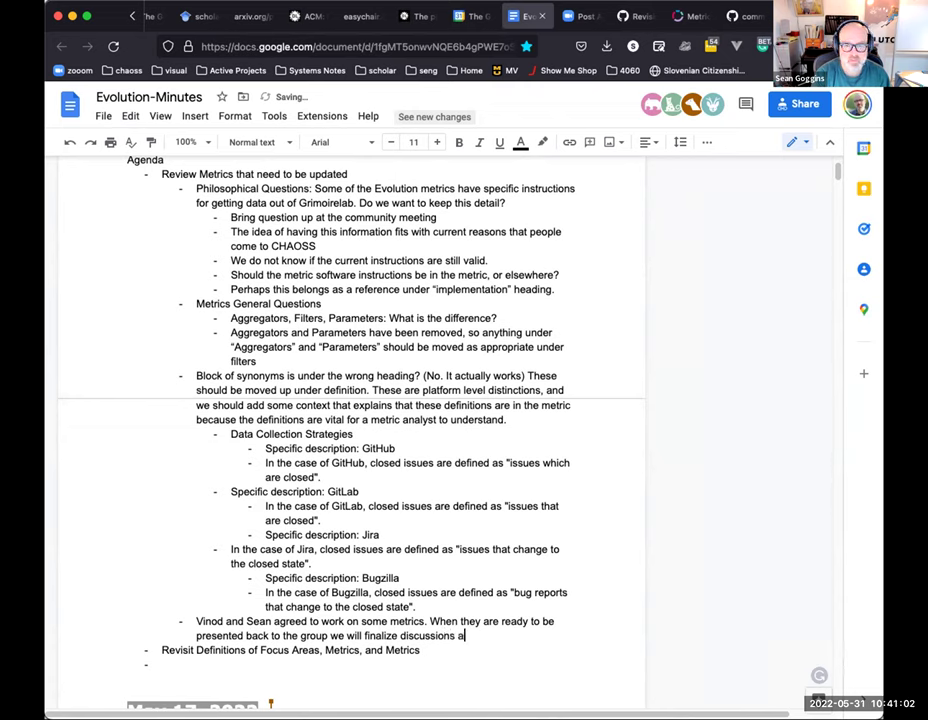
text(bove and related )
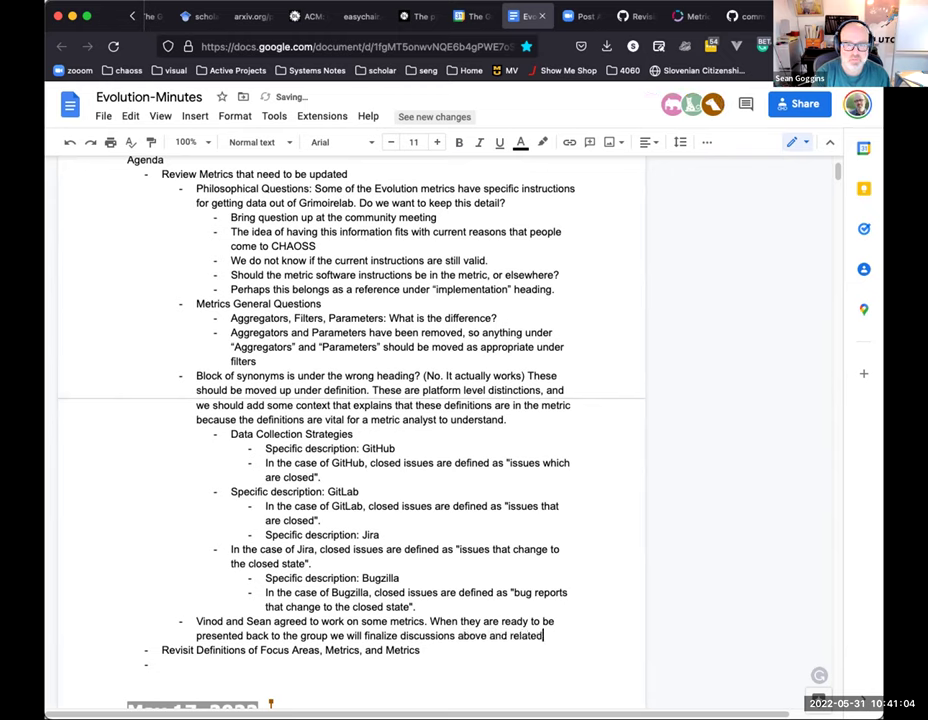
text(decisions.)
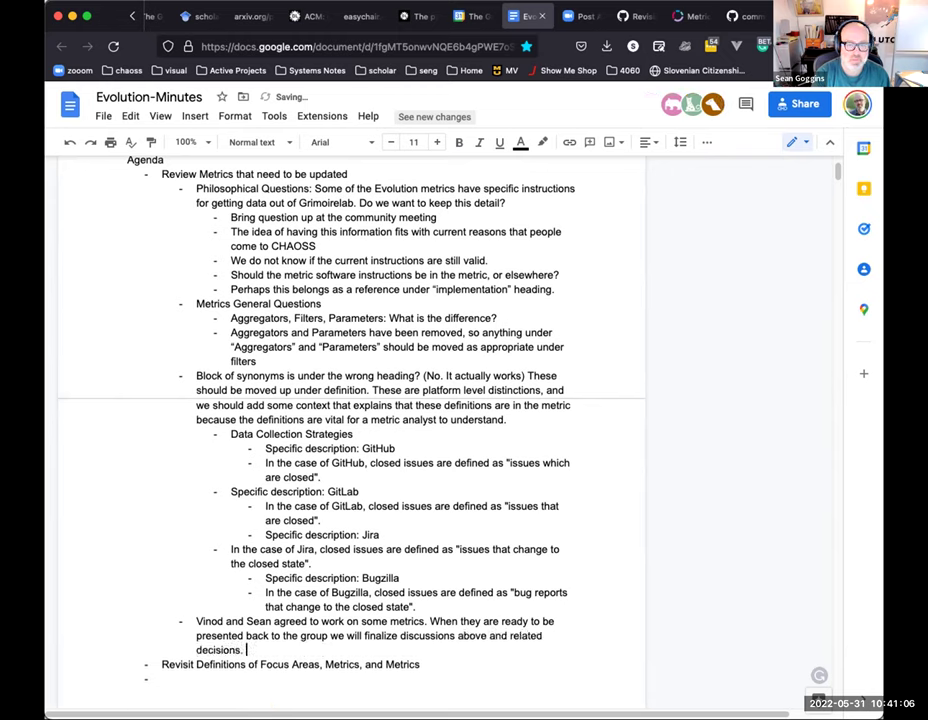
- Mark the new bullet as an action item by prefixing it with "[AI]"
click(197, 622)
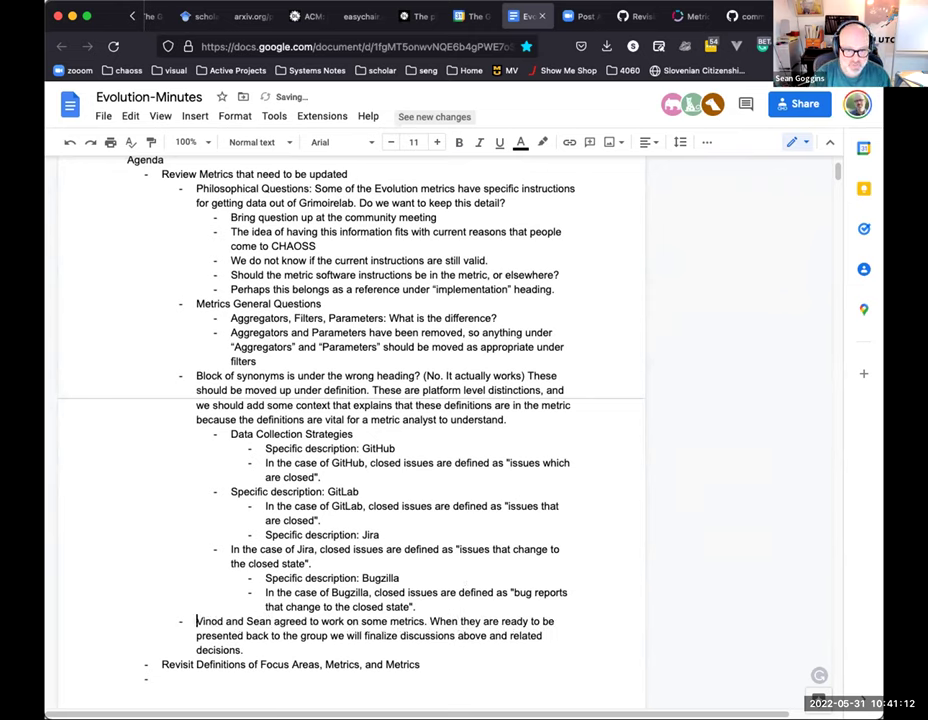
text([A)
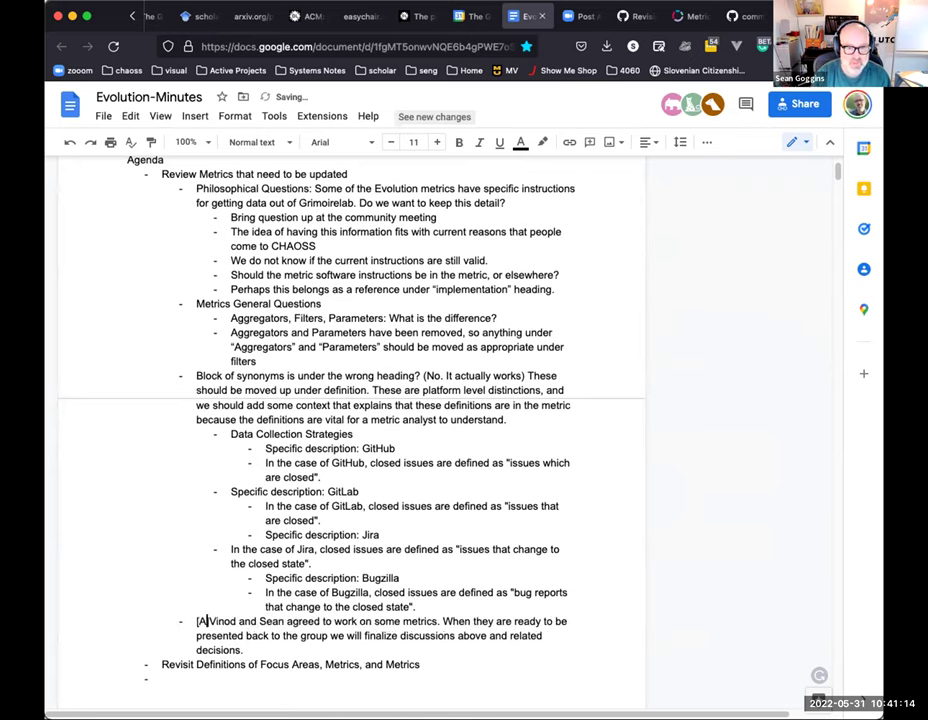
text(I] )
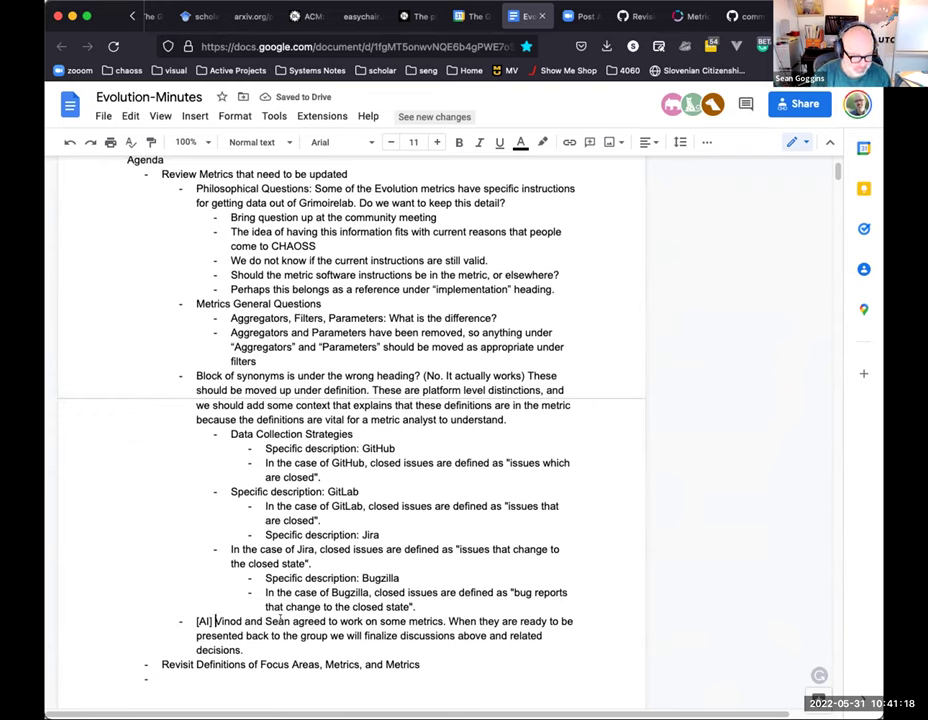
- Try to tag the first assignee with an @-mention after the "[AI]" marker, and remove the mention text
text(@)
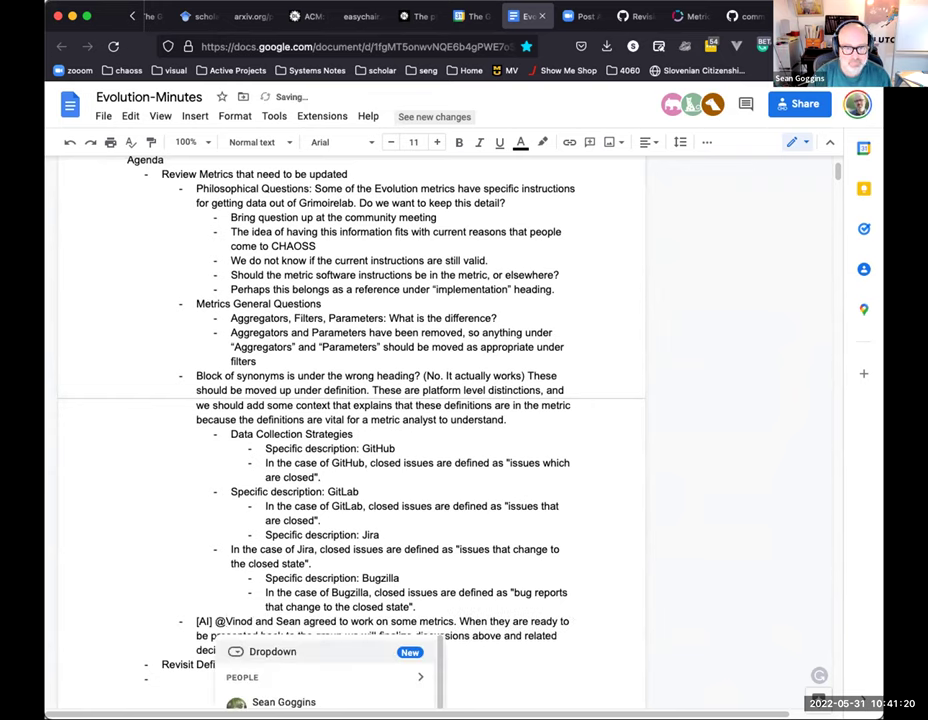
text(vino)
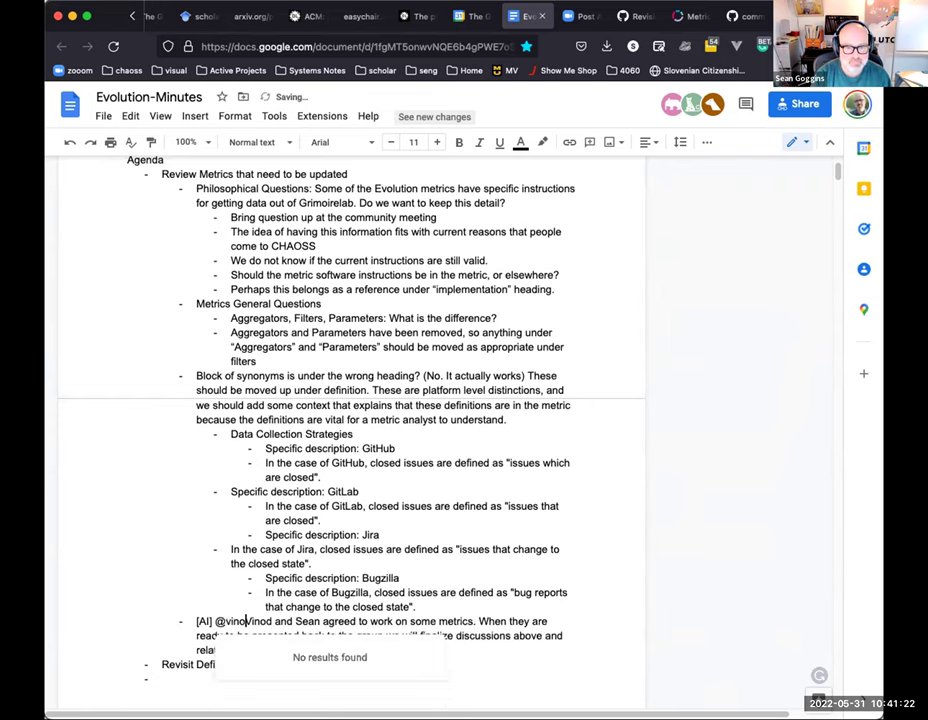
text(d)
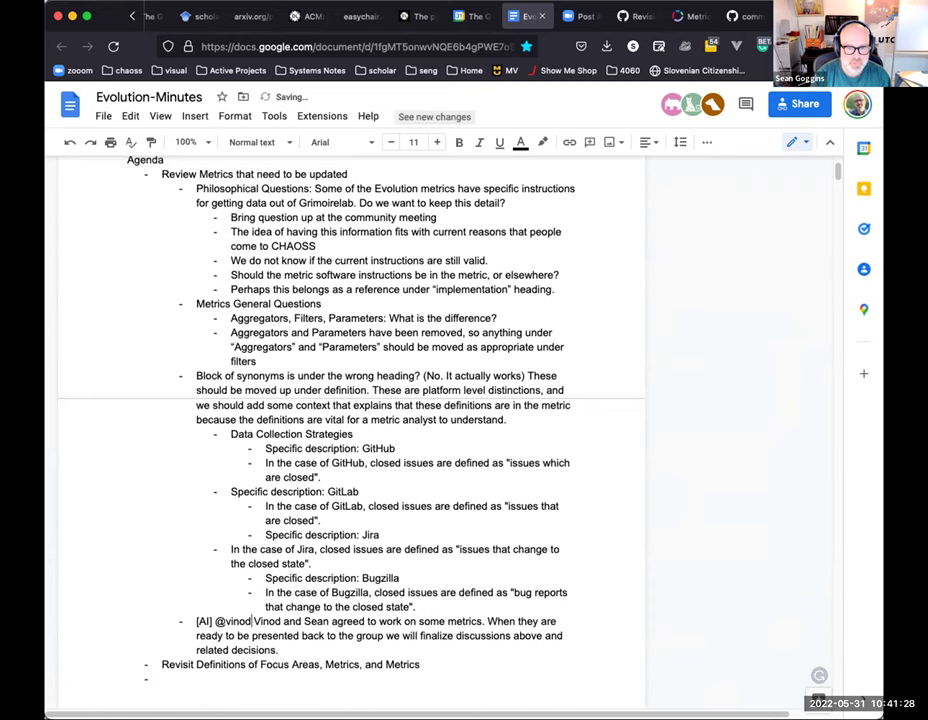
key(BackSpace)
key(BackSpace)
key(BackSpace)
key(BackSpace)
key(BackSpace)
key(BackSpace)
key(BackSpace)
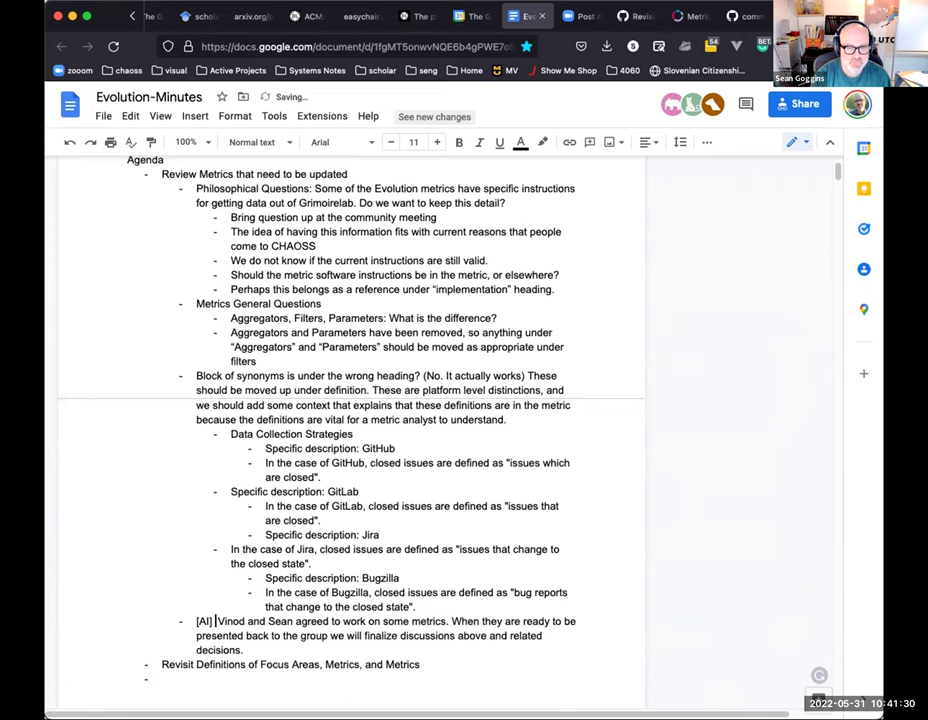
- Add the word "Models" to the end of the agenda item on revisiting definitions of focus areas and metrics
click(310, 678)
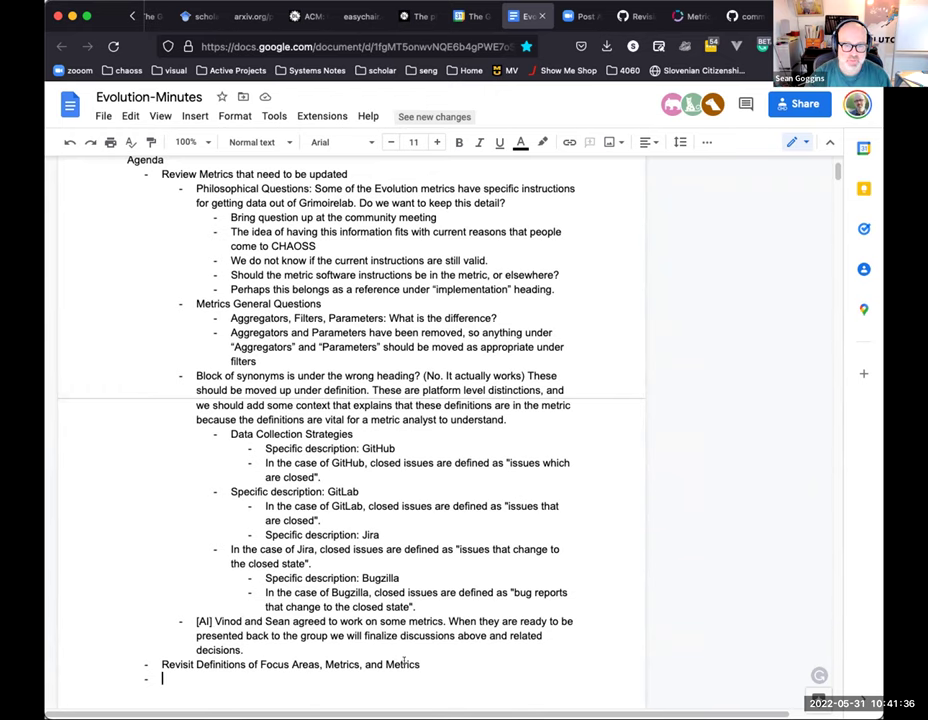
scroll(419, 655, down, 3)
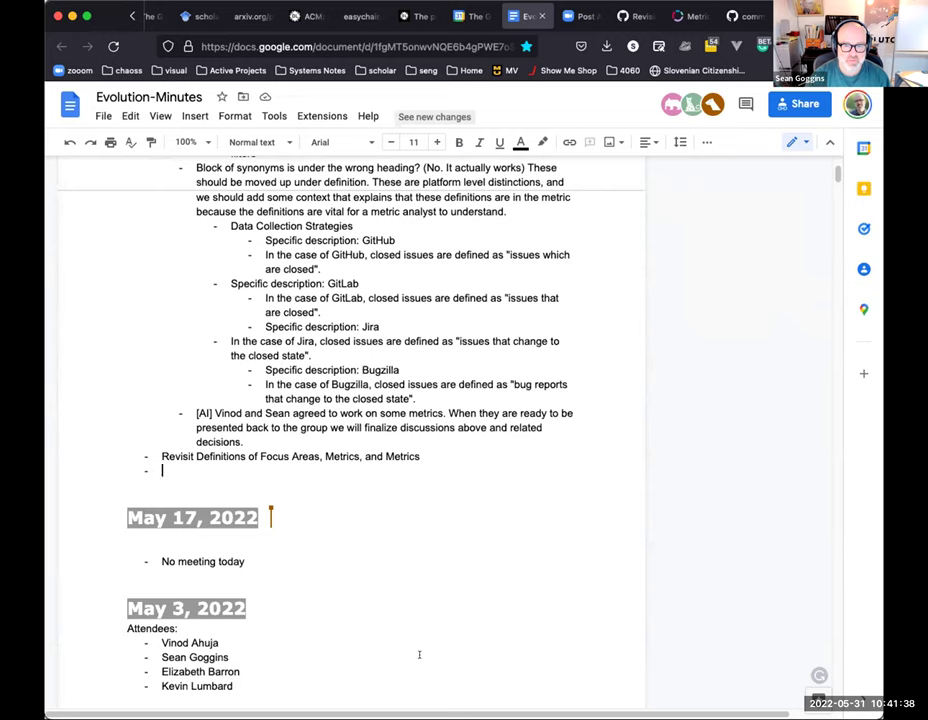
click(420, 456)
text(Models)
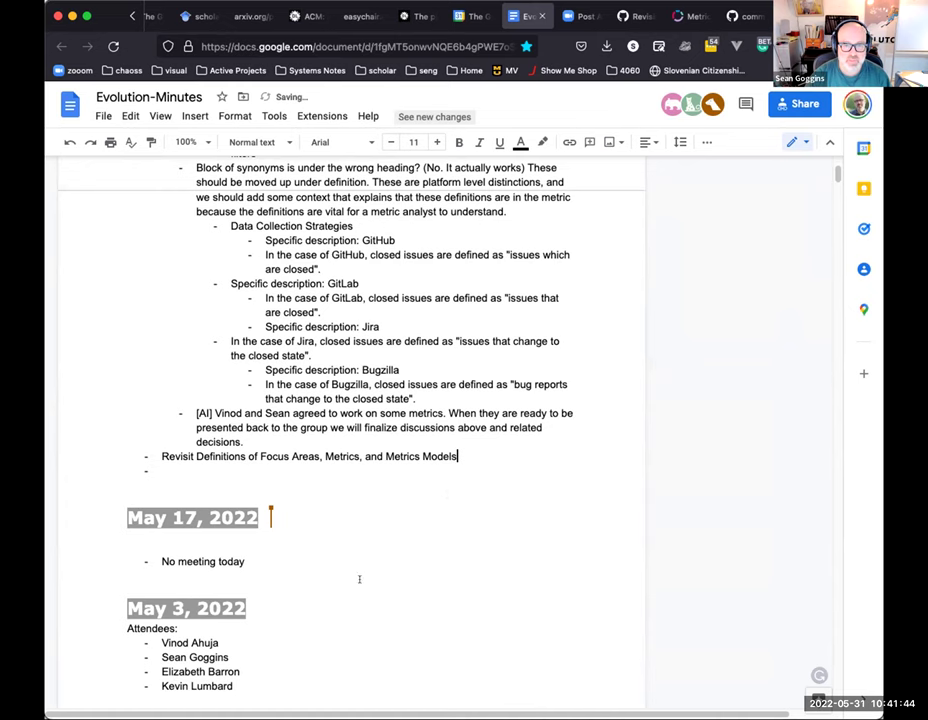
- Examine the May 3, 2022 minutes on the definitions of metric, focus area and metrics model, including the related examples and questions
scroll(348, 614, down, 3)
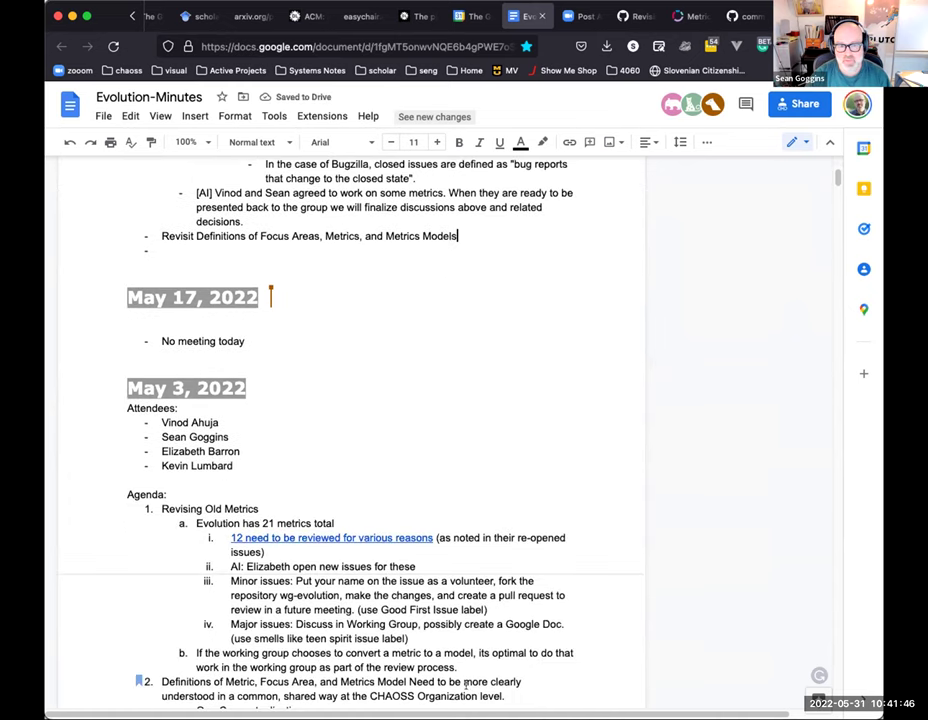
scroll(348, 616, down, 5)
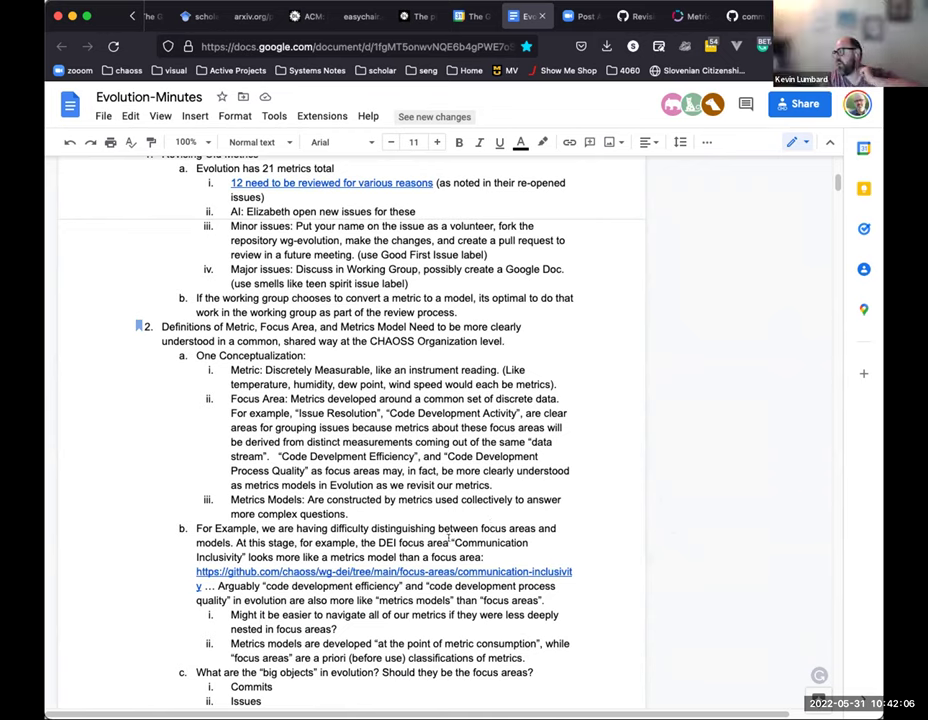
click(392, 514)
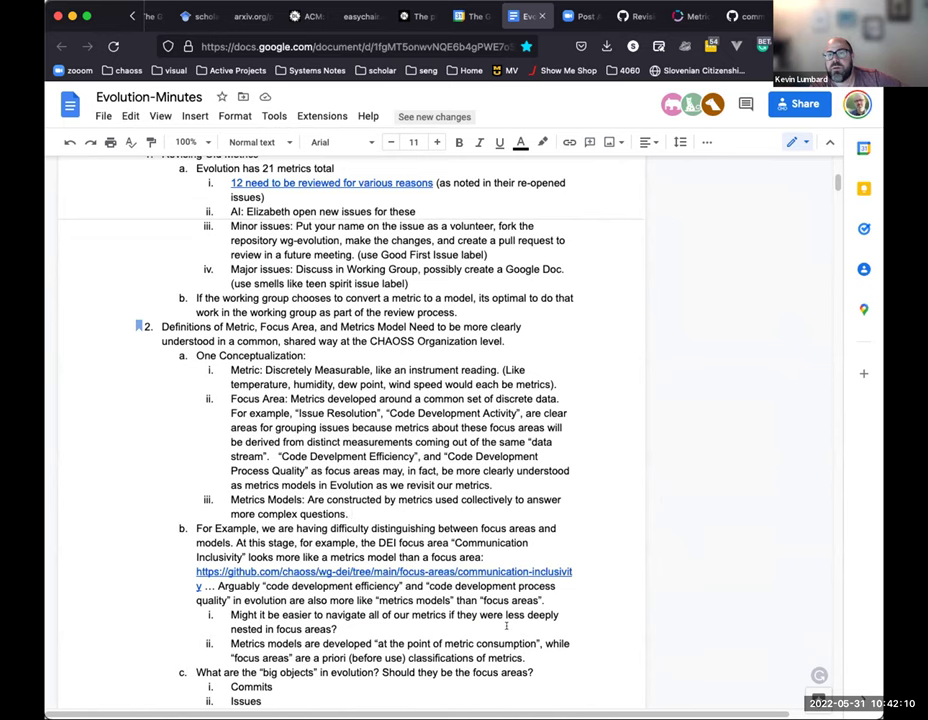
scroll(506, 626, down, 3)
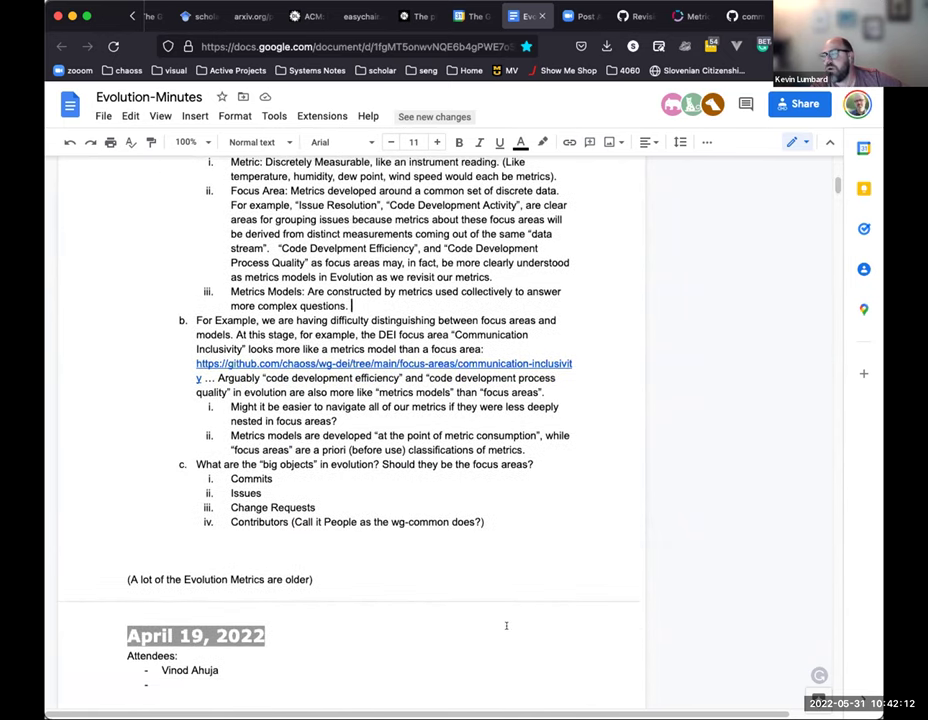
scroll(506, 626, up, 1)
scroll(506, 626, up, 1)
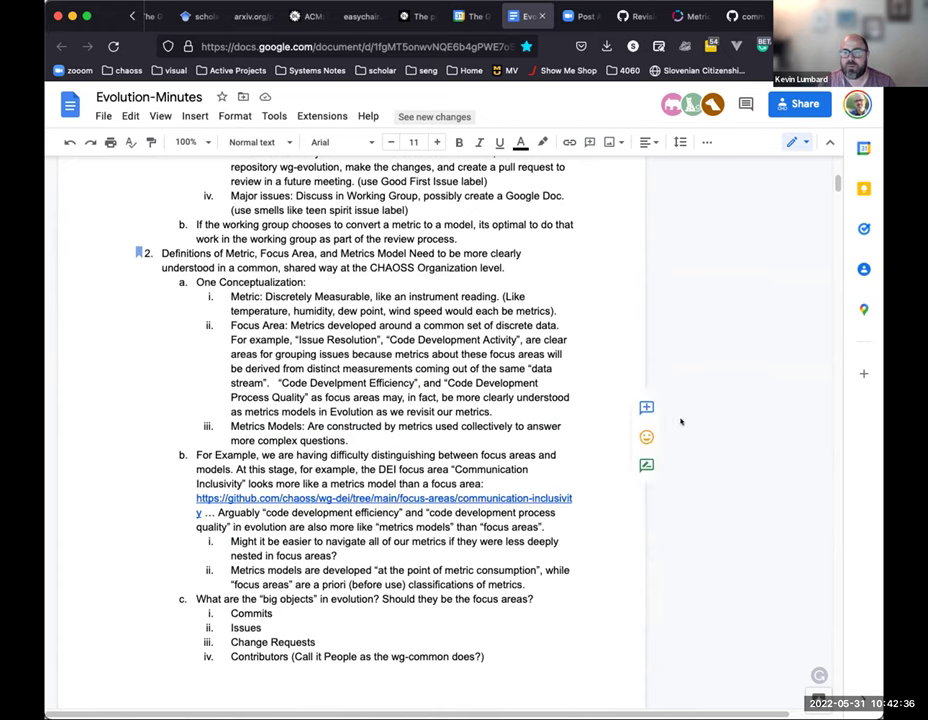
scroll(282, 422, up, 5)
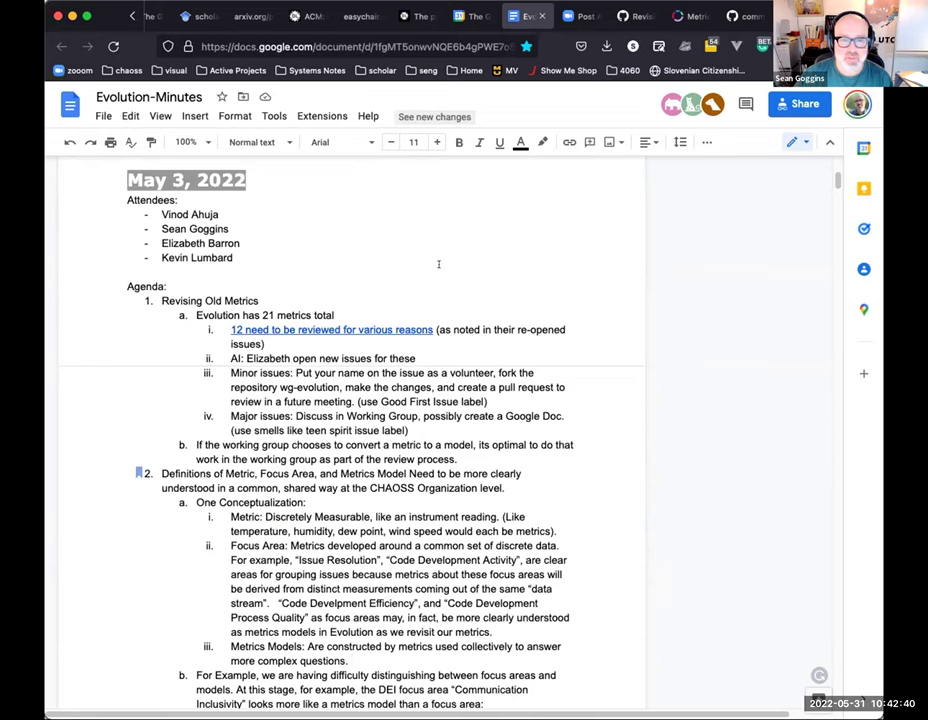
- Indent the empty bullet into a sub-bullet under "Revisit Definitions of Focus Areas, Metrics, and Metrics Models"
scroll(438, 264, up, 3)
scroll(438, 264, up, 7)
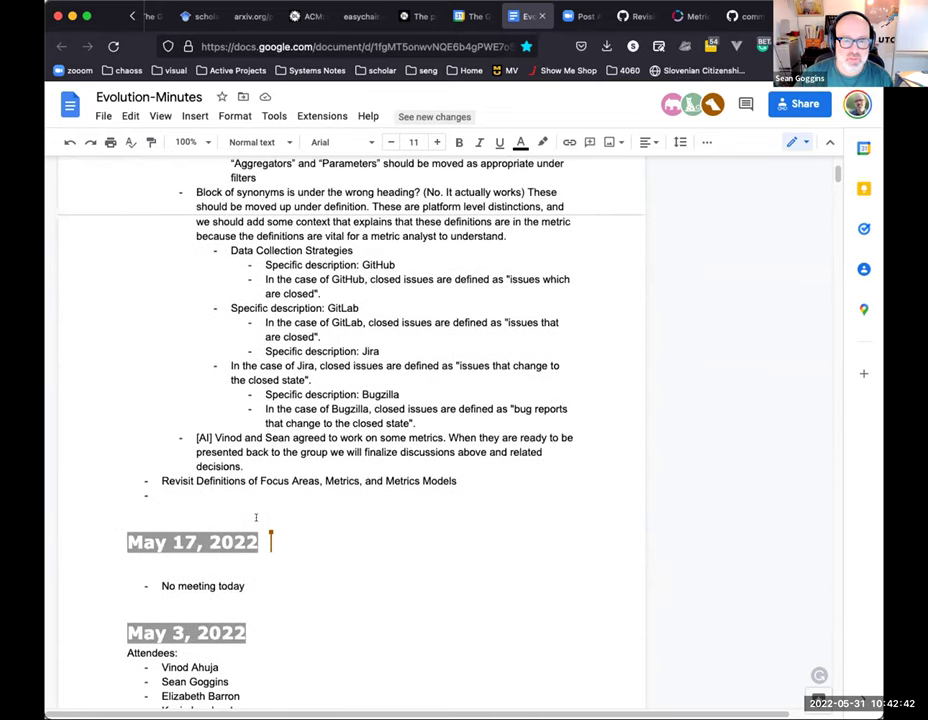
key(Tab)
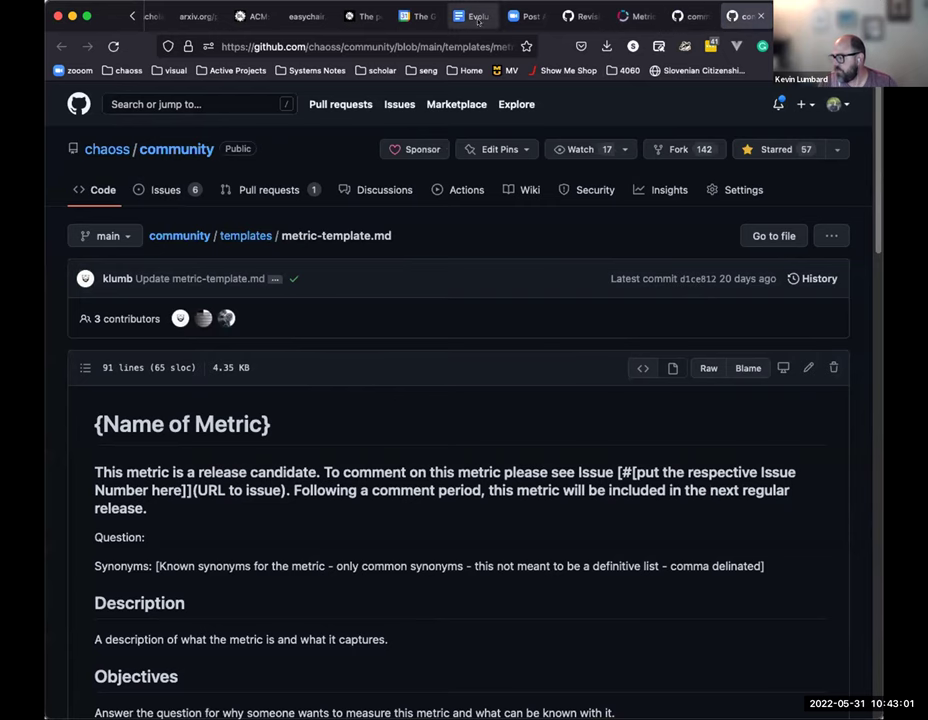
- Switch to the "CHAOSS org chart and definitions" presentation and show its Important Definitions slide with the comments hidden
click(470, 16)
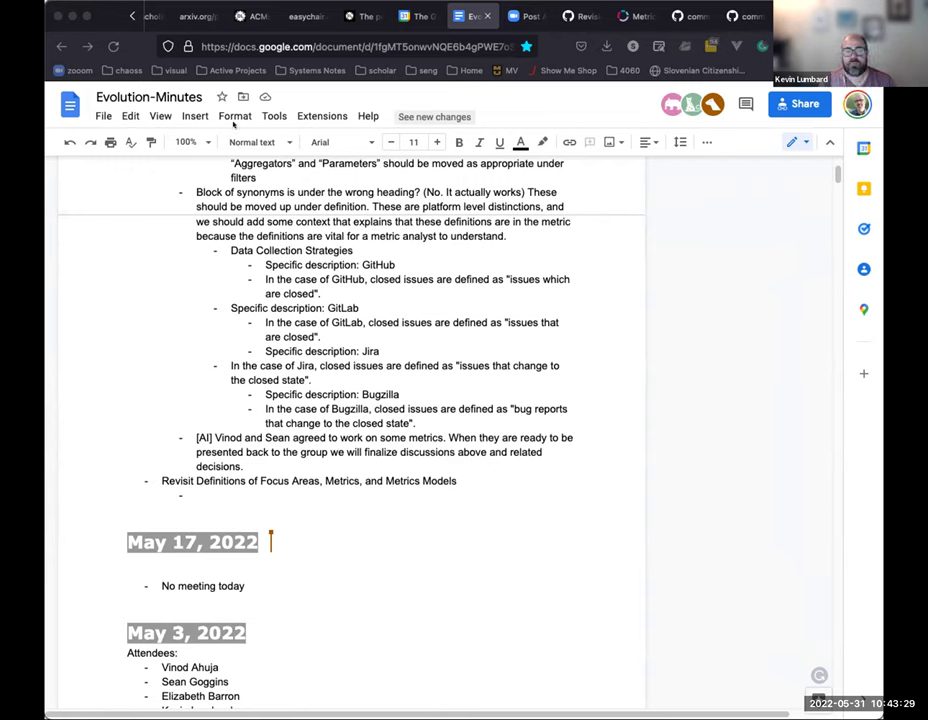
click(500, 14)
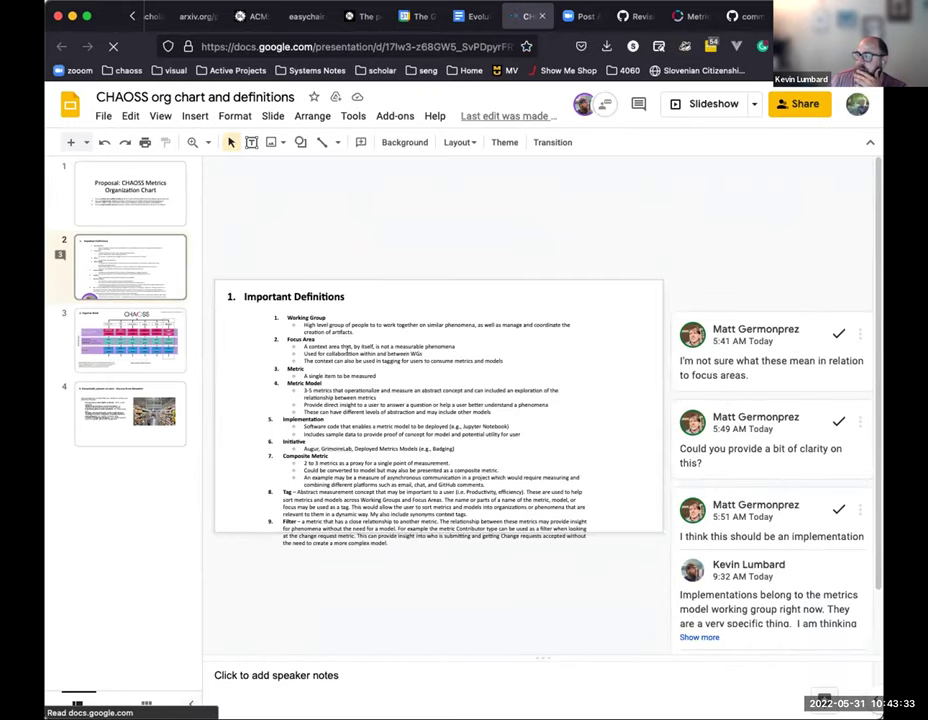
click(180, 190)
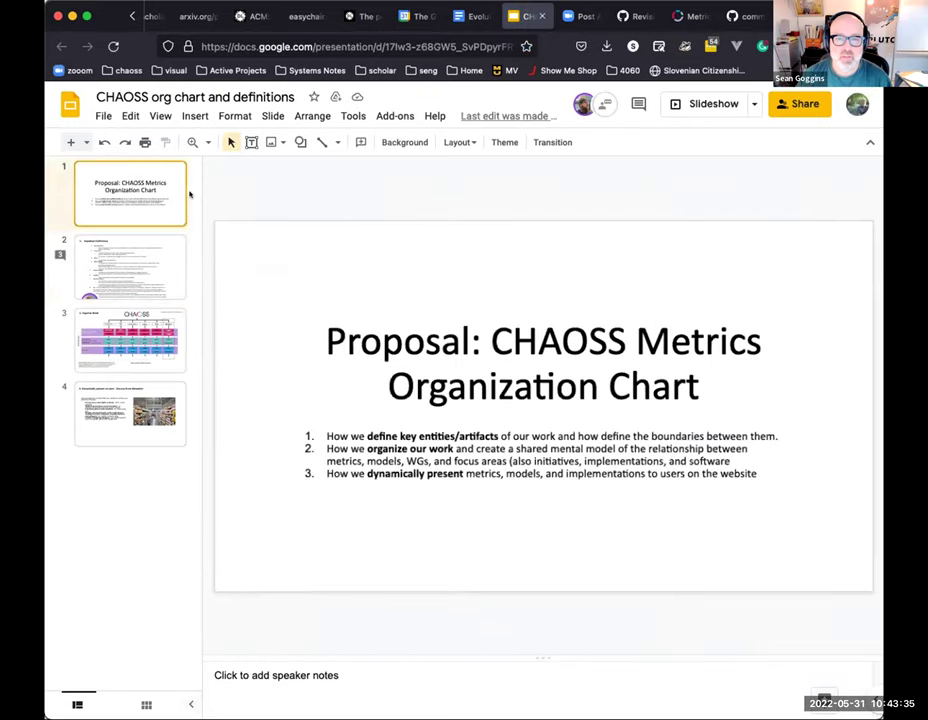
click(118, 253)
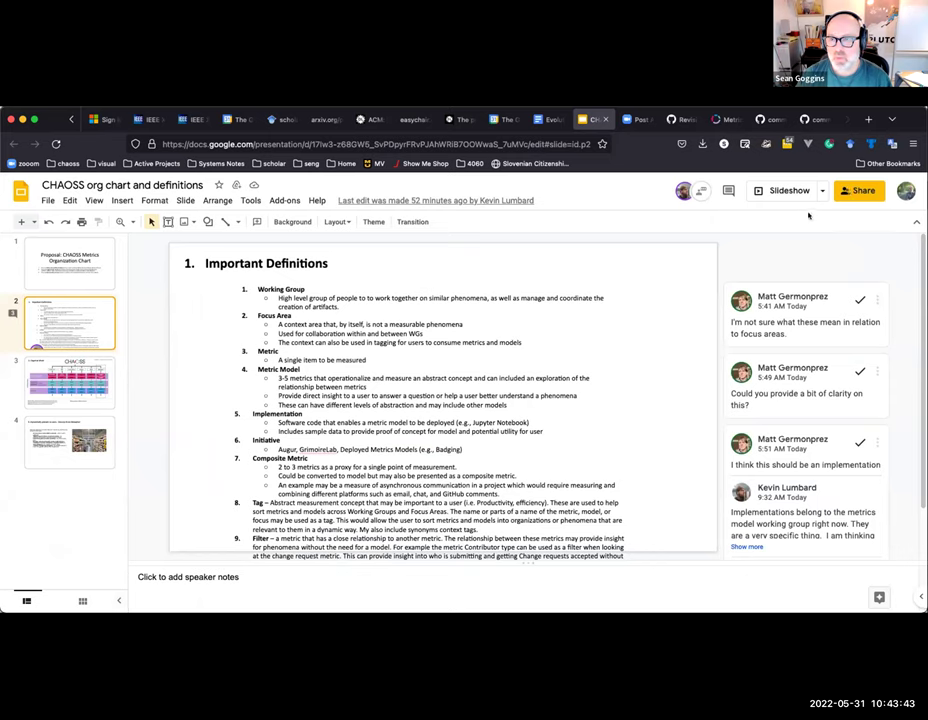
click(91, 200)
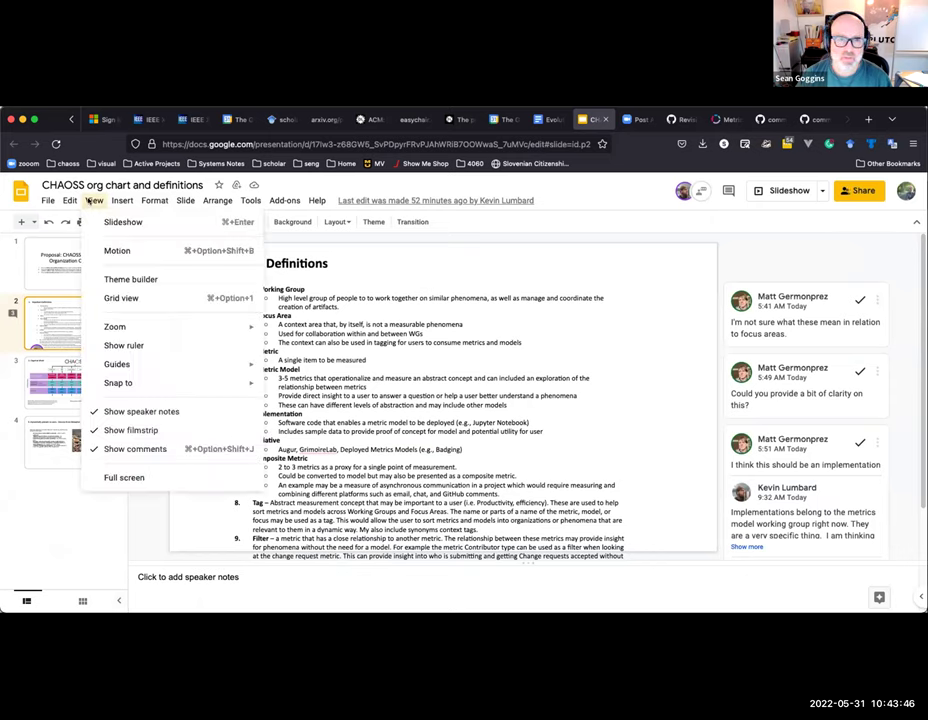
click(121, 447)
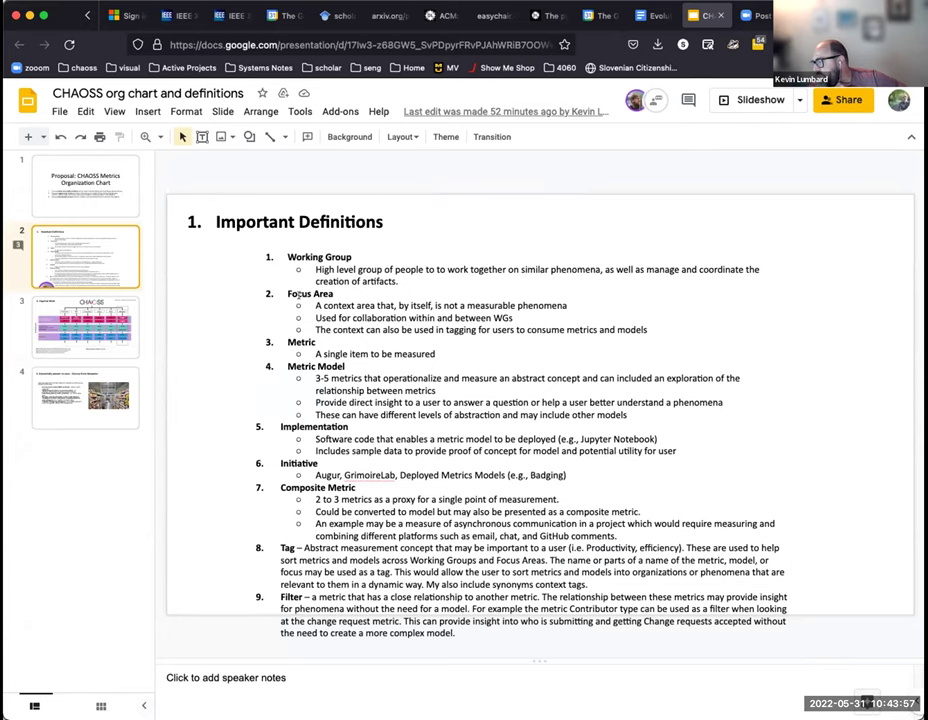
- Examine the definitions of Metric, Metric Model, Implementation, Initiative and Composite Metric, highlighting each heading in turn
double_click(301, 342)
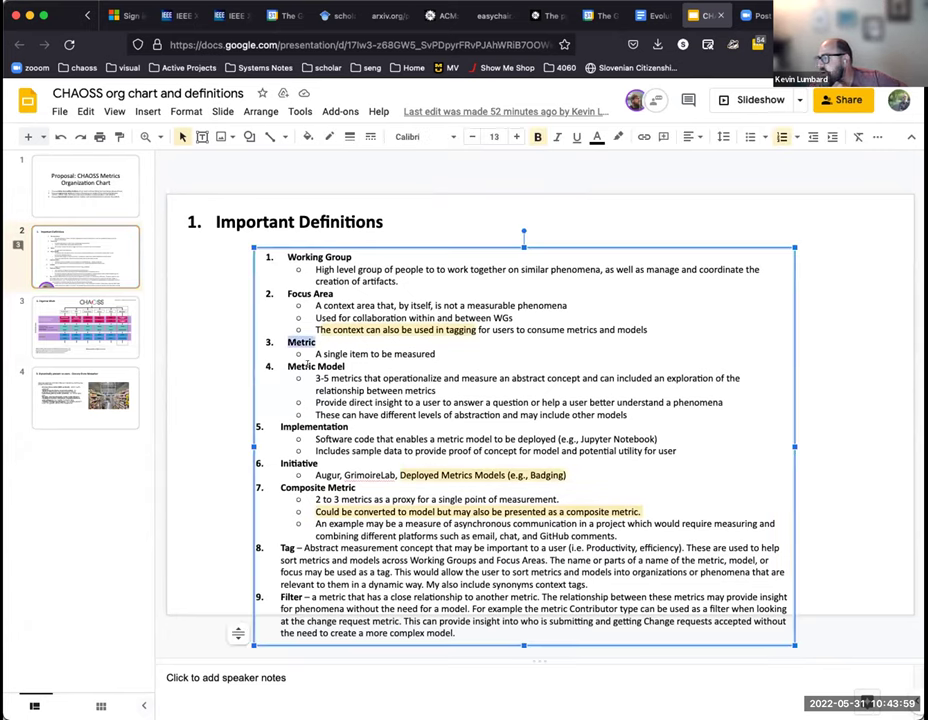
drag(289, 366, 345, 366)
double_click(314, 427)
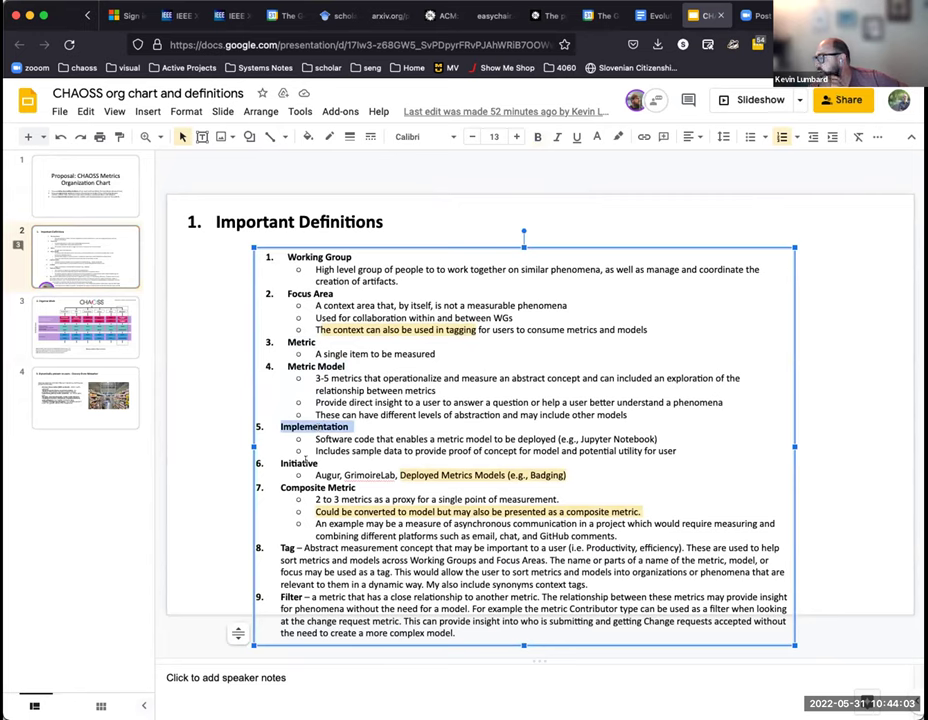
double_click(305, 460)
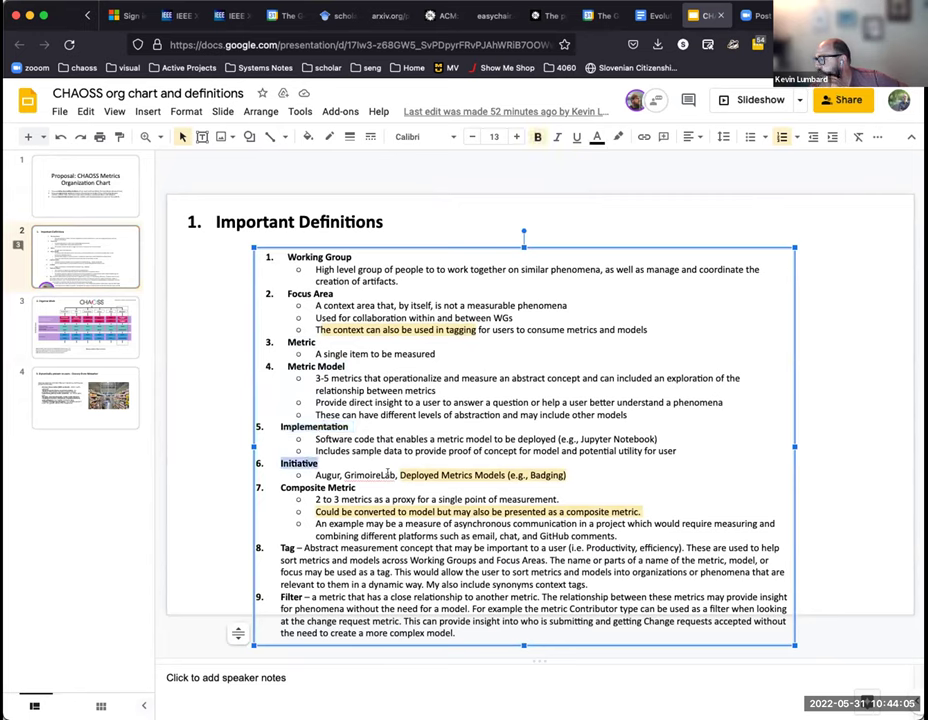
triple_click(310, 486)
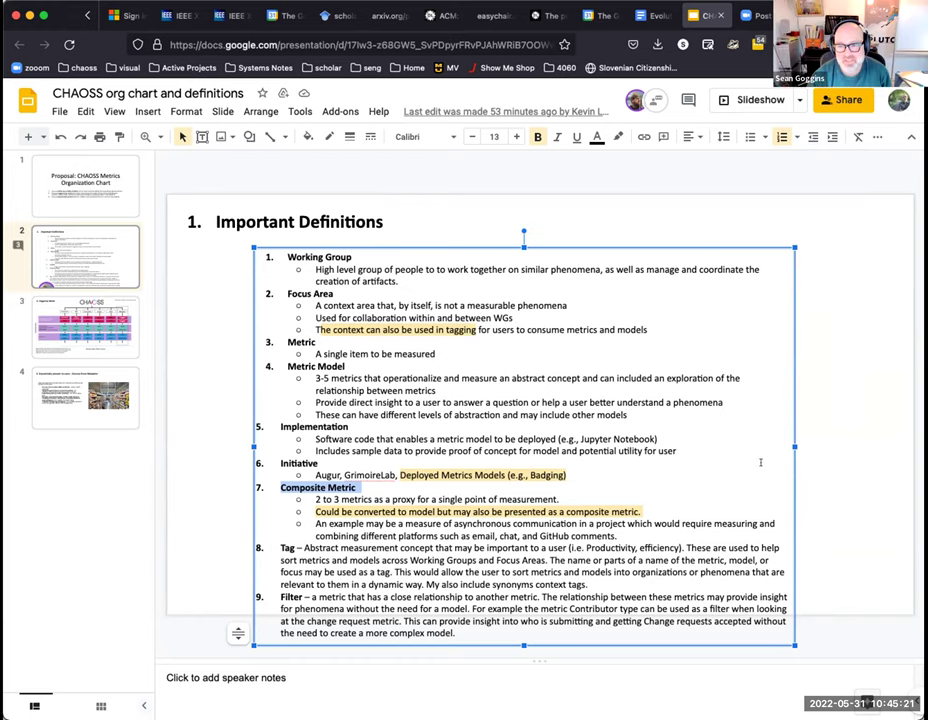
- Widen the definitions text box toward the slide's outer edge so the whole list fits on the slide
drag(794, 441, 893, 437)
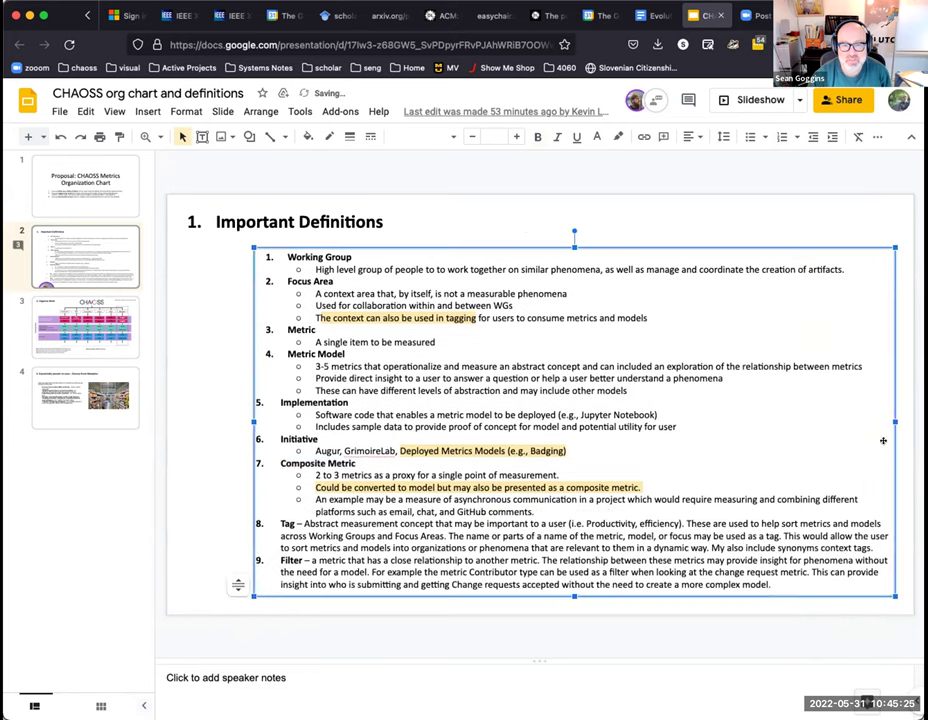
click(182, 497)
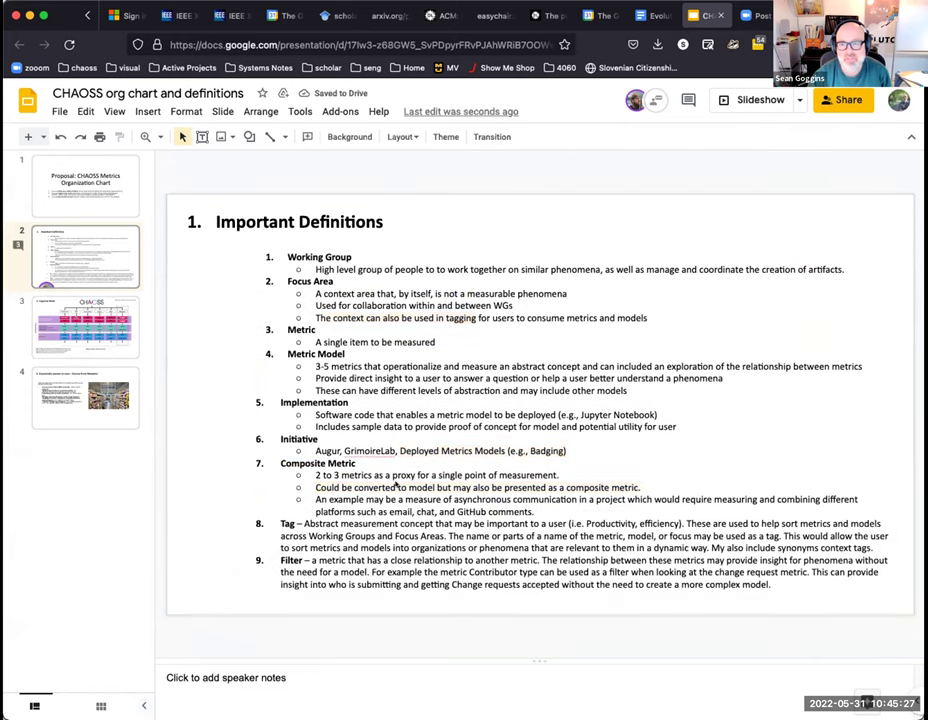
- Highlight the first four definitions, from Working Group through Metric Model, to review them together
click(296, 366)
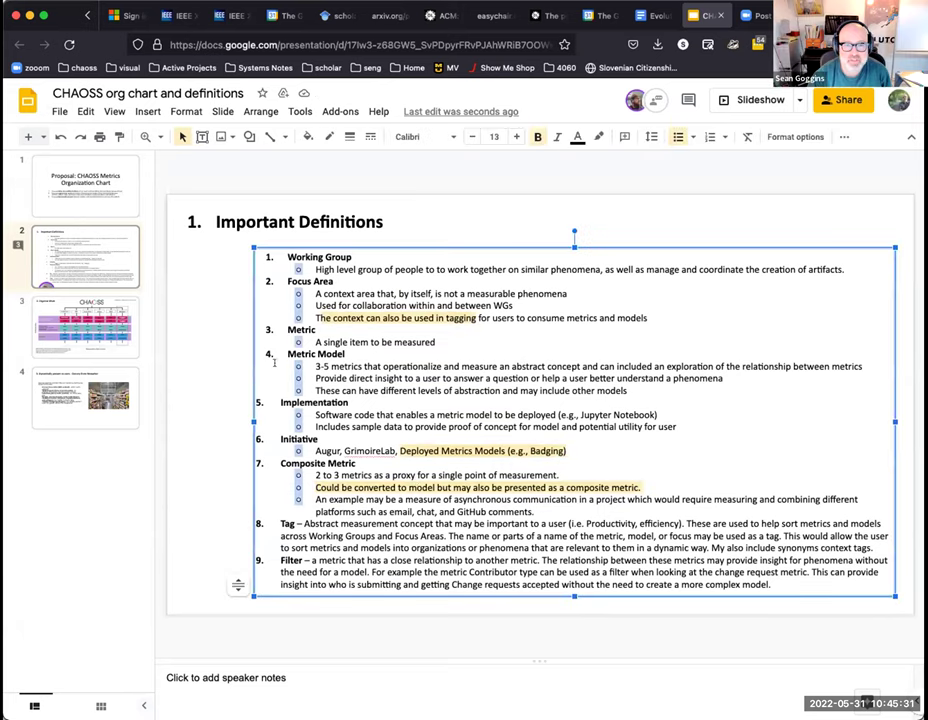
click(628, 390)
drag(628, 390, 287, 257)
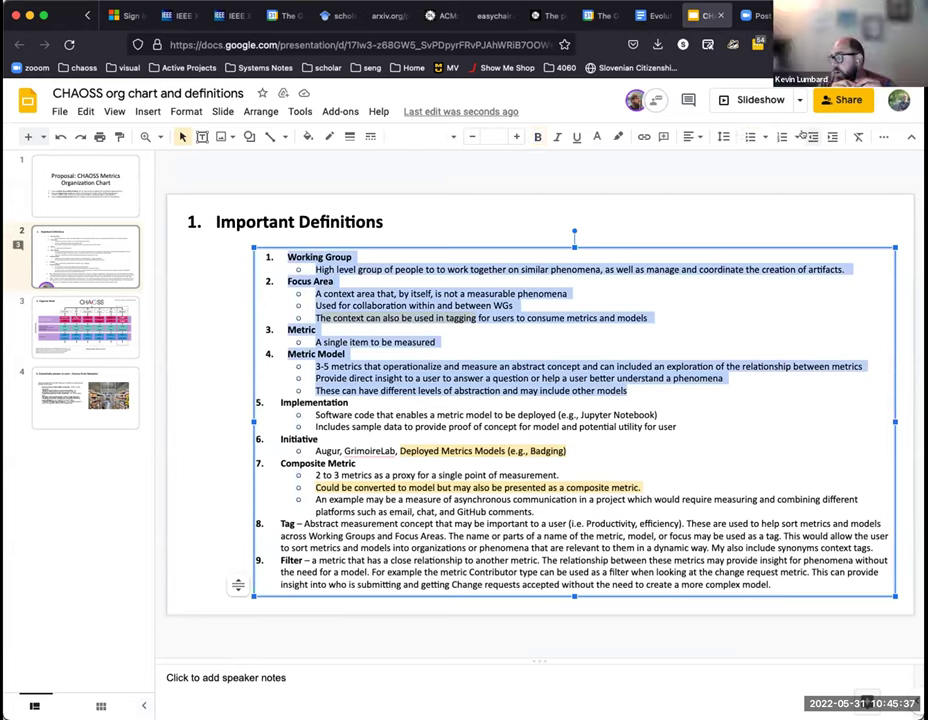
click(632, 390)
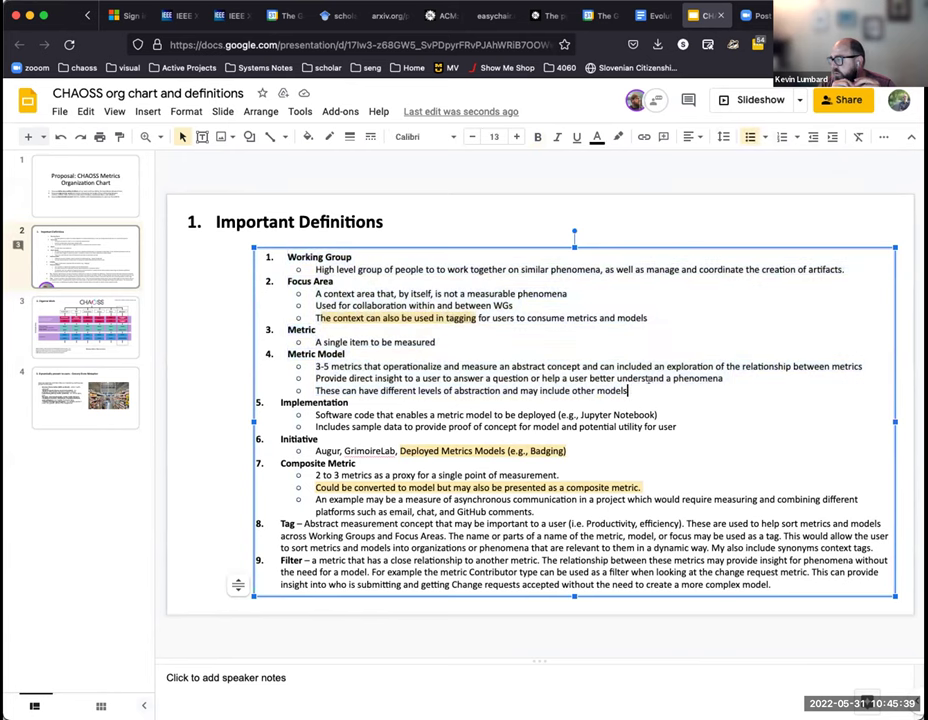
key(Delete)
key(Return)
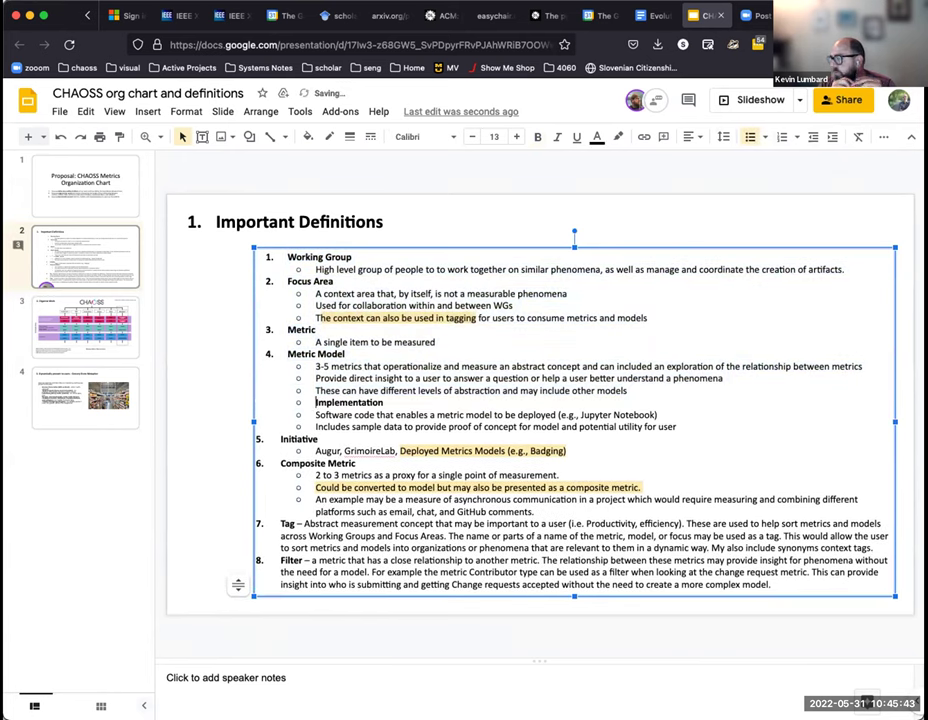
key(shift+Tab)
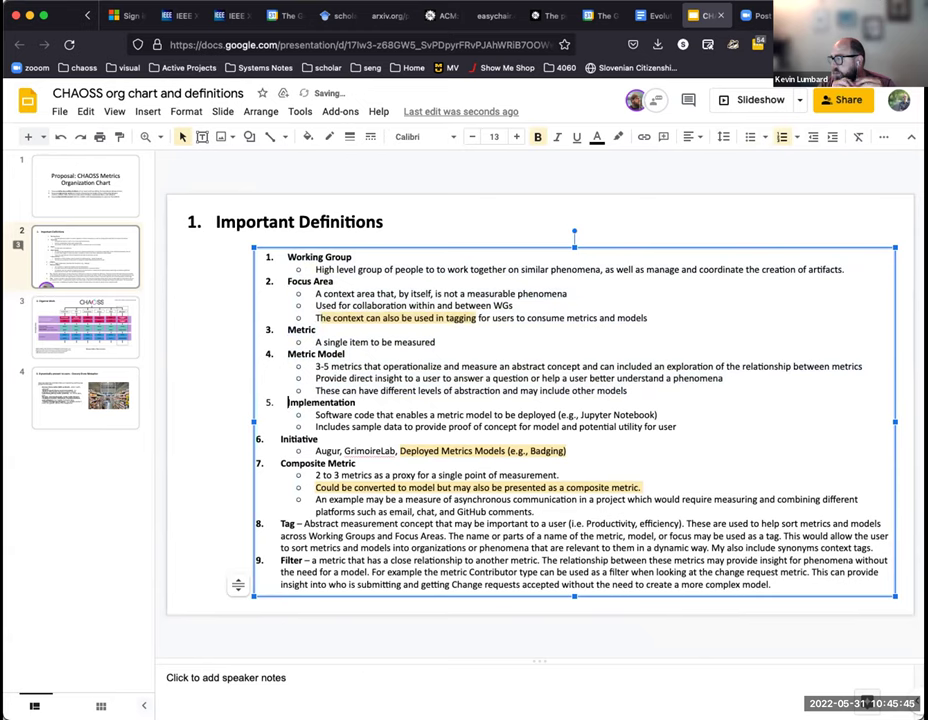
text(O)
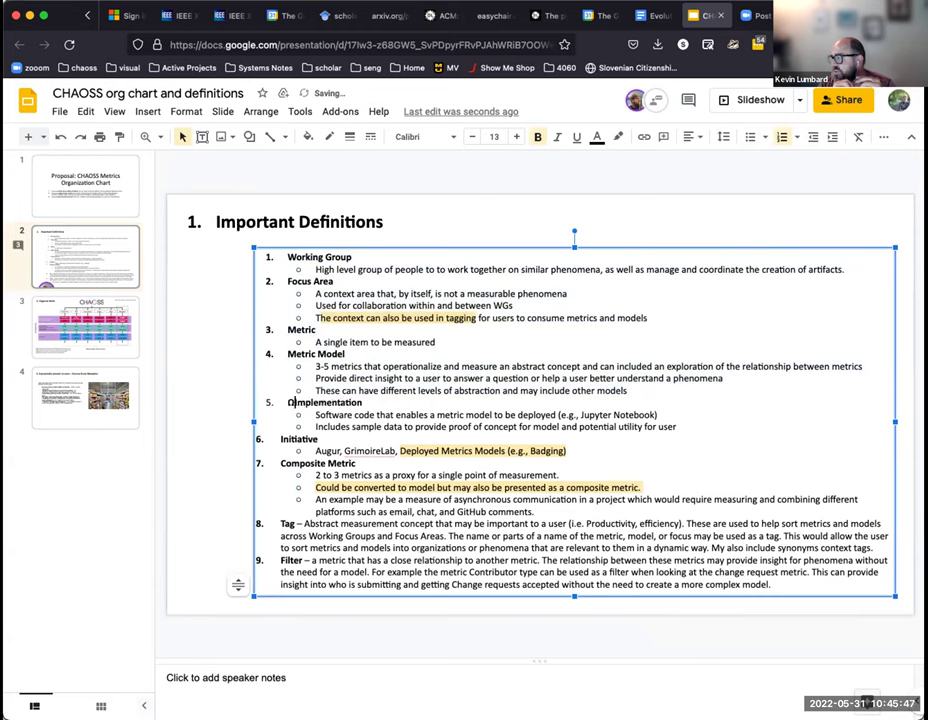
key(BackSpace)
key(BackSpace)
key(ctrl+z)
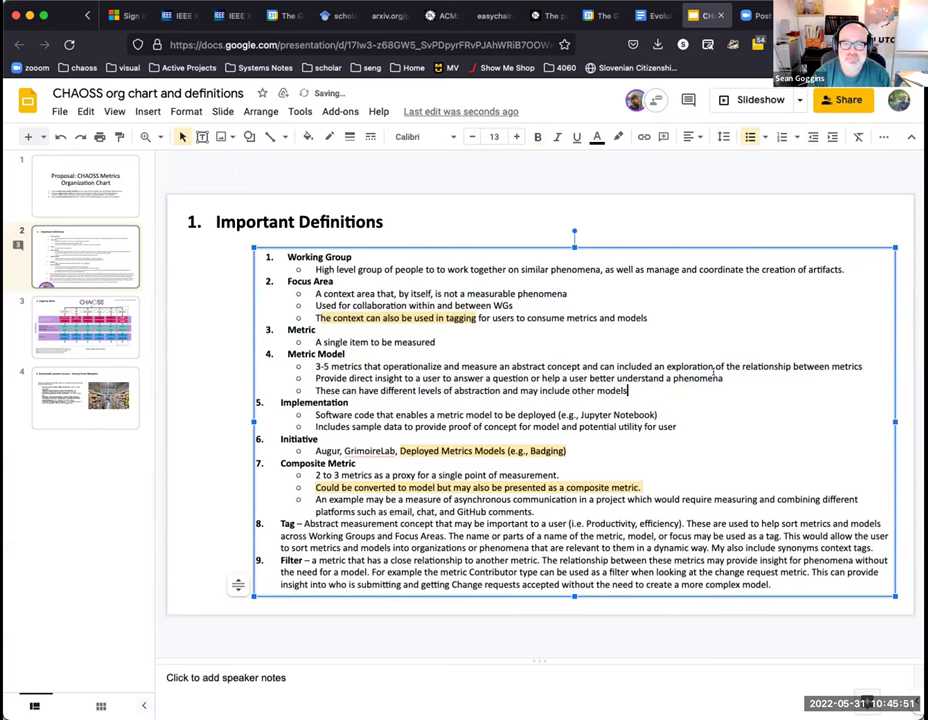
click(229, 418)
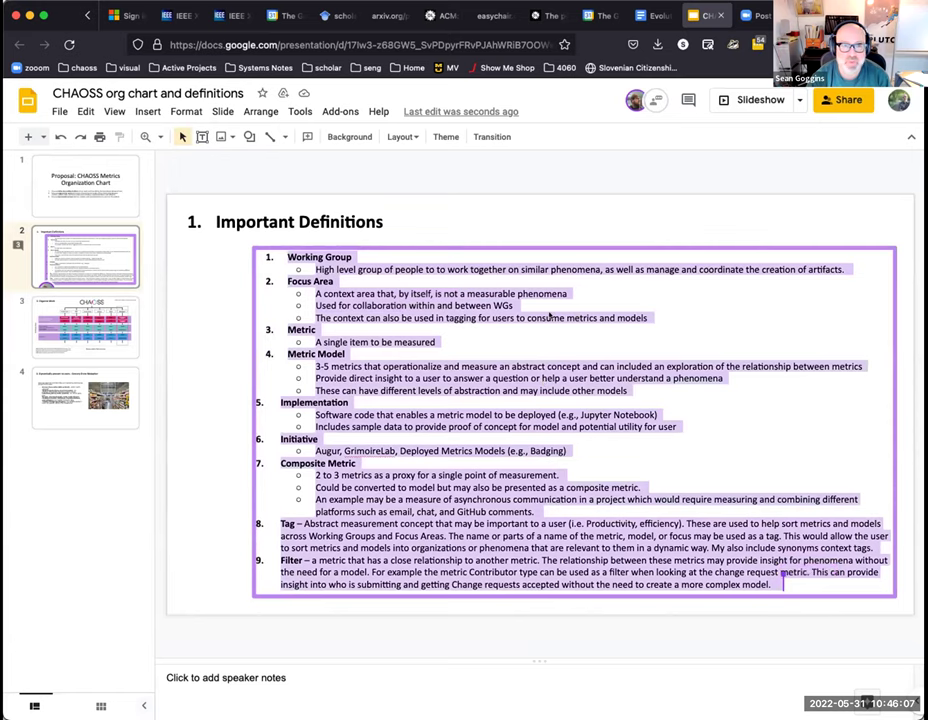
- Examine the Organize Work chart, including the Models column frame, the Risk column's metrics and the line connecting the working groups
key(Page_Down)
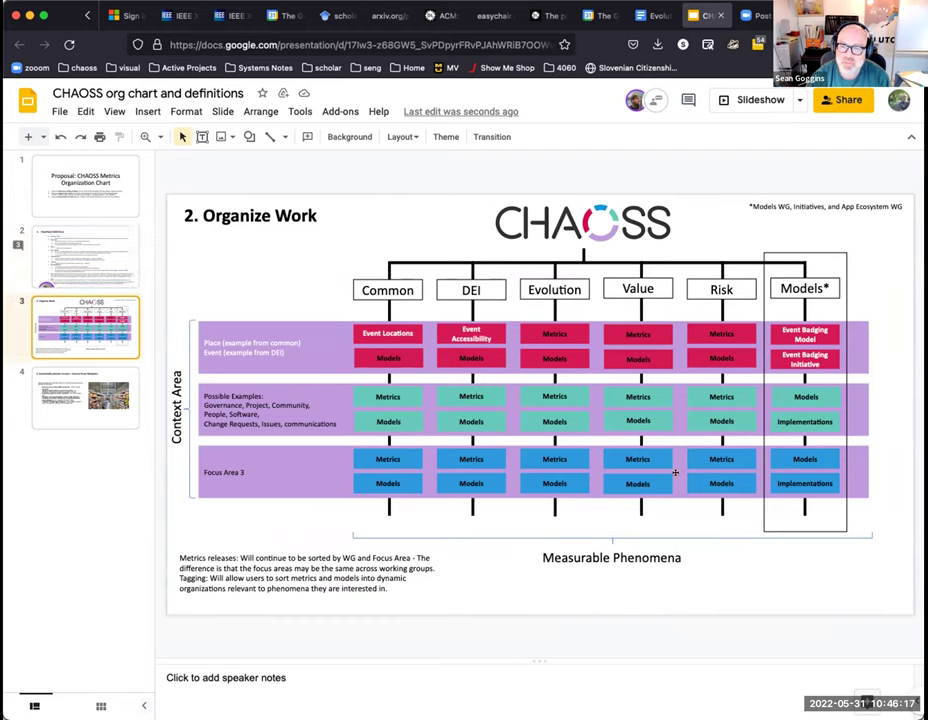
click(816, 452)
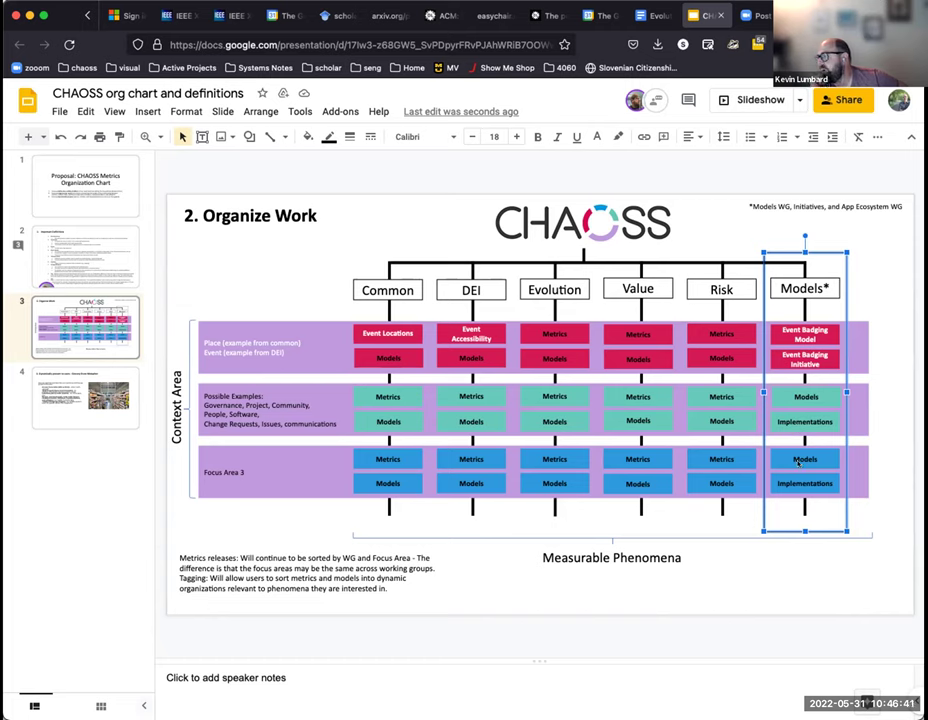
click(712, 338)
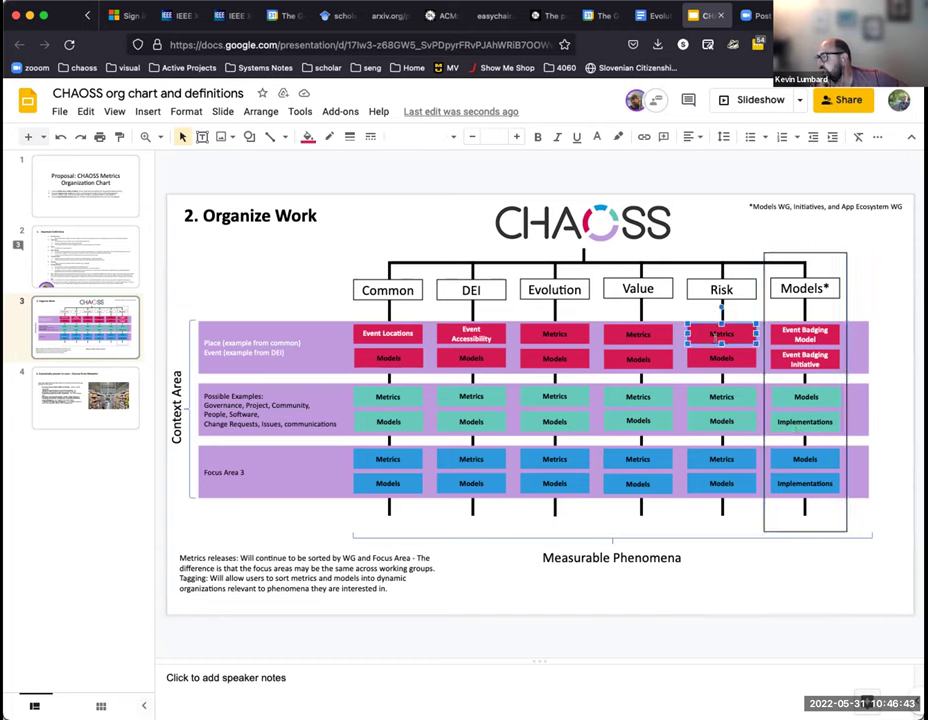
click(721, 261)
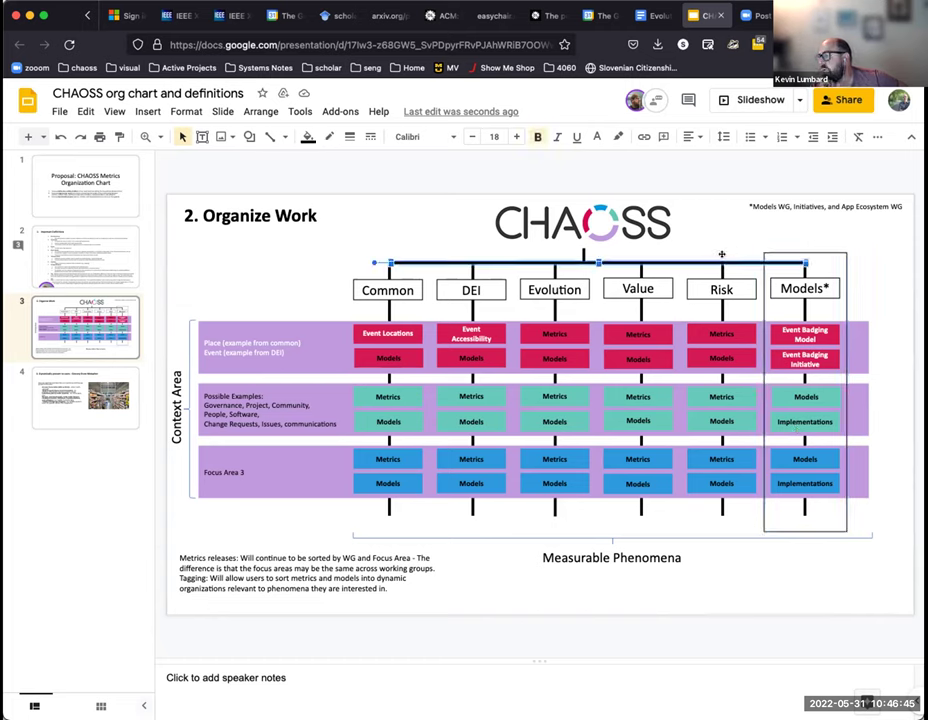
click(896, 333)
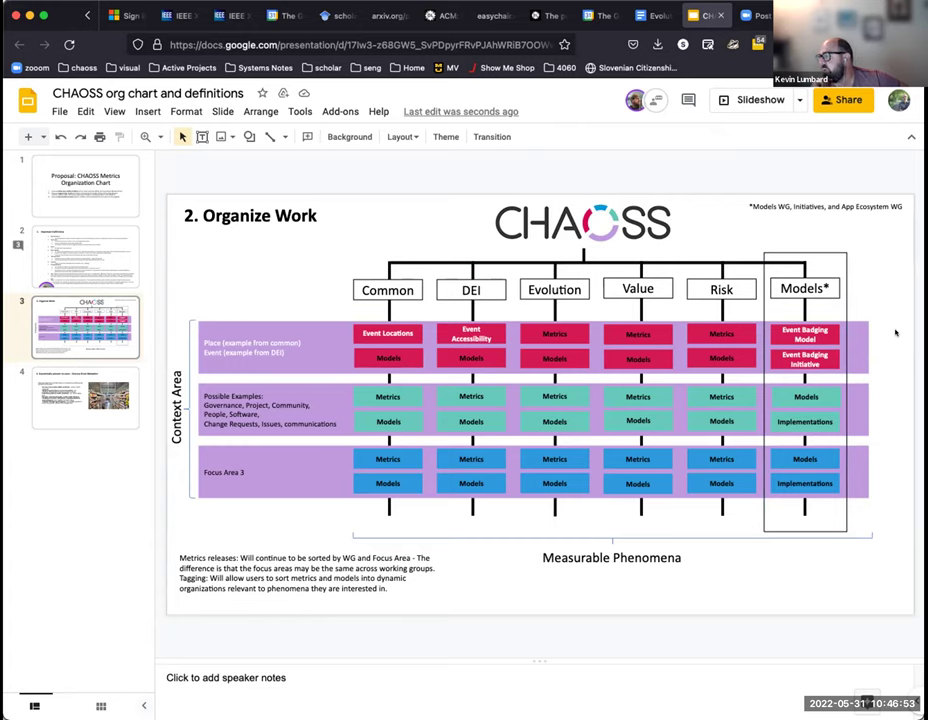
- Review the Grocery Store Metaphor slide, the Organize Work chart and the three proposal points on the title slide
click(94, 418)
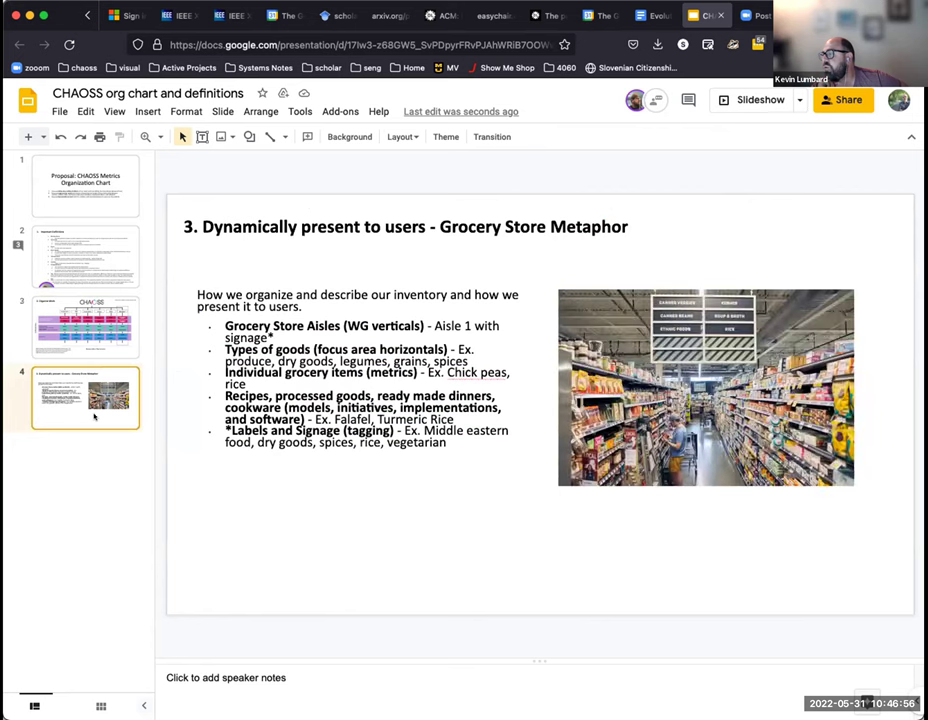
click(110, 347)
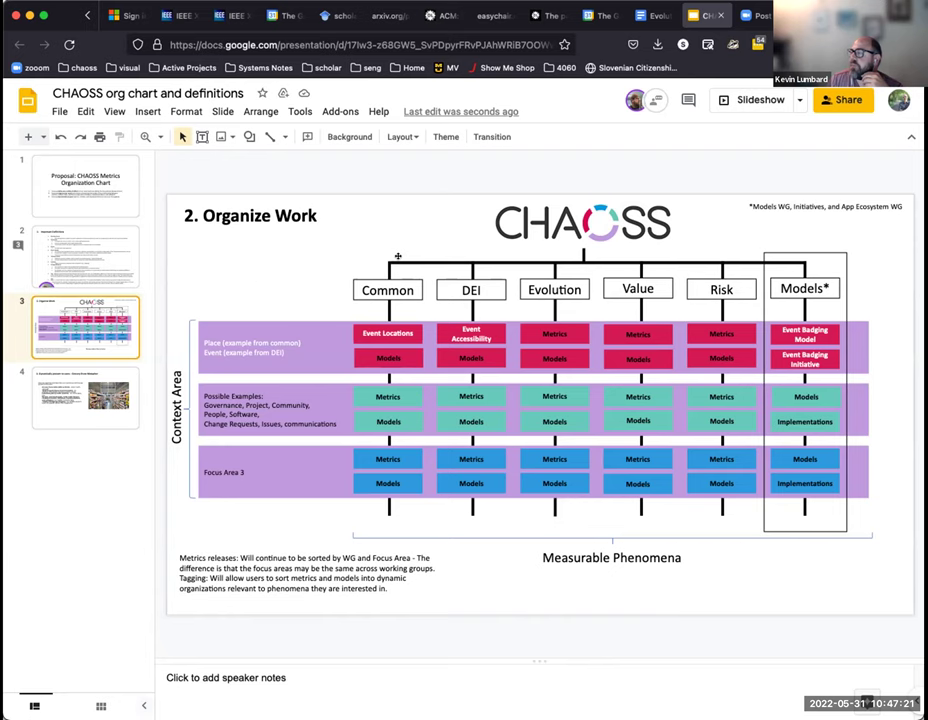
click(99, 213)
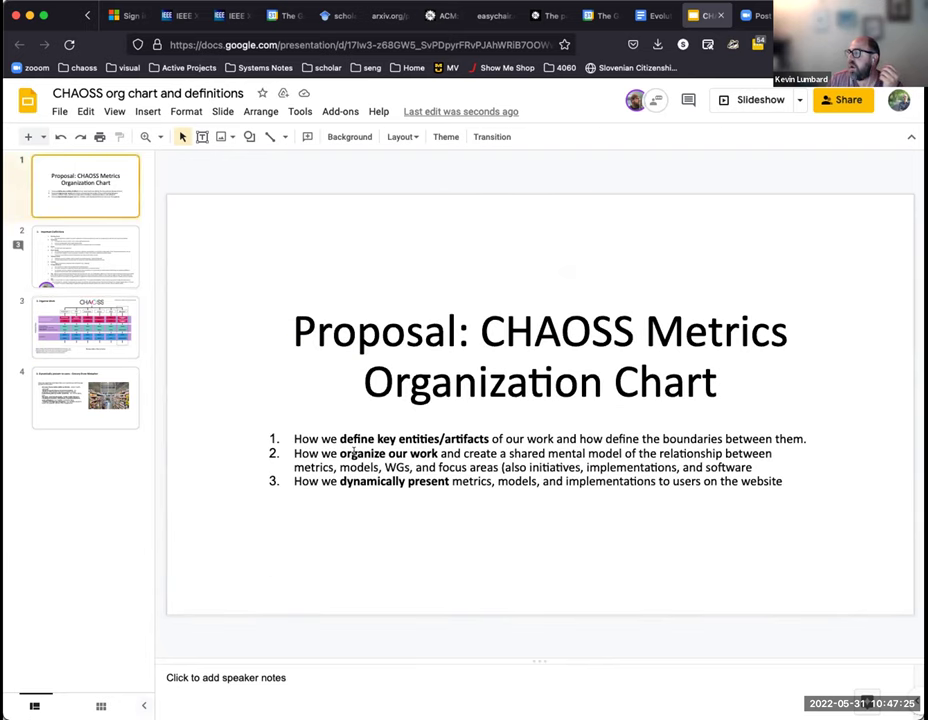
click(592, 483)
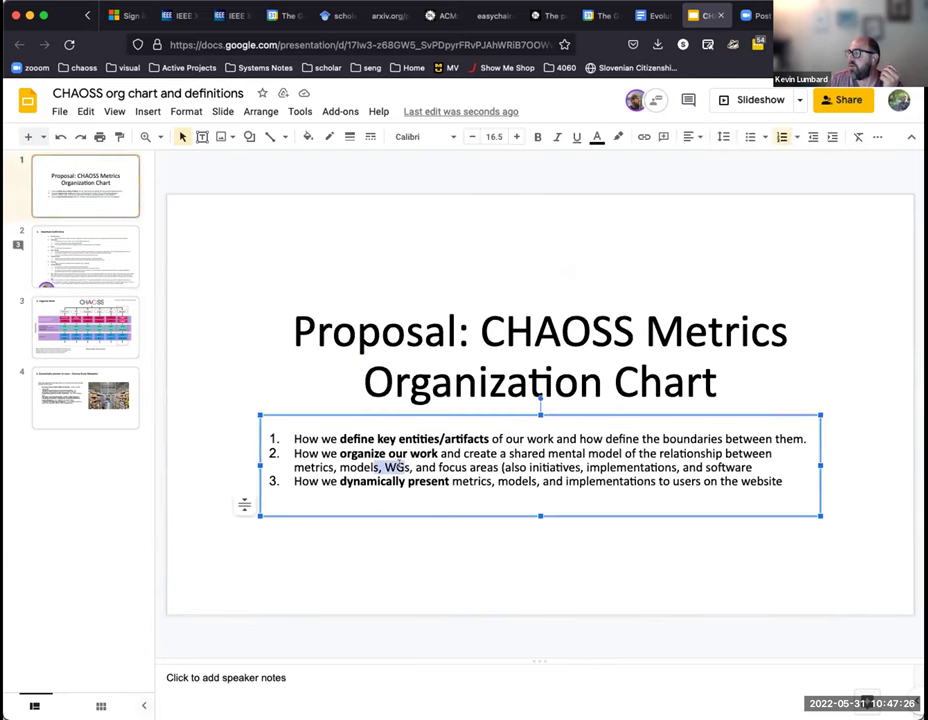
click(654, 563)
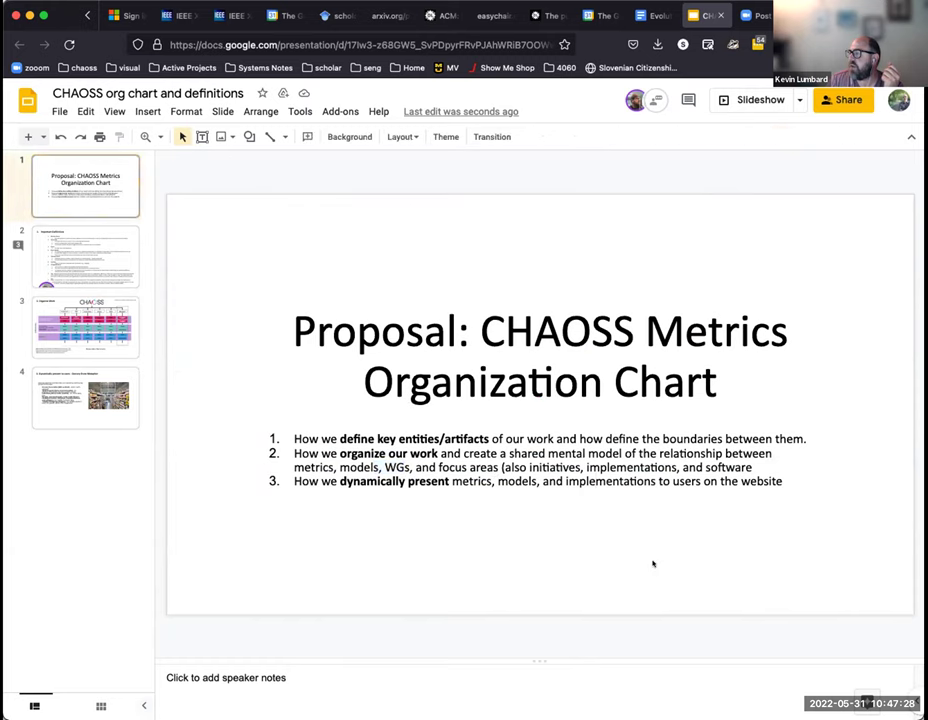
- Start a comment on the Models column frame of the Organize Work slide: "I think metrics models are really more of a matrix across all metrics."
click(95, 314)
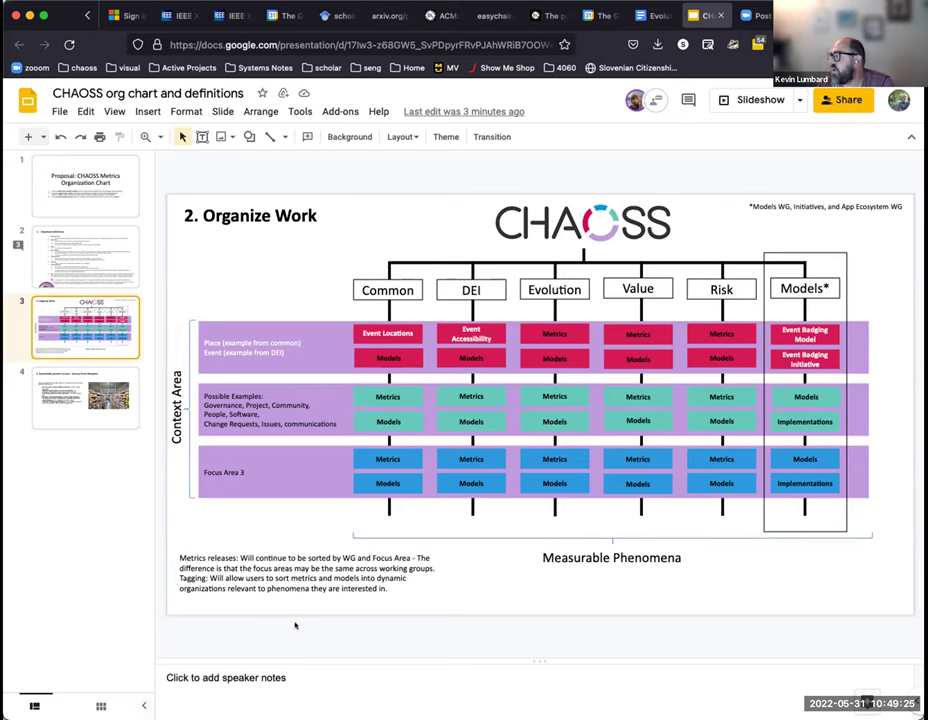
click(764, 308)
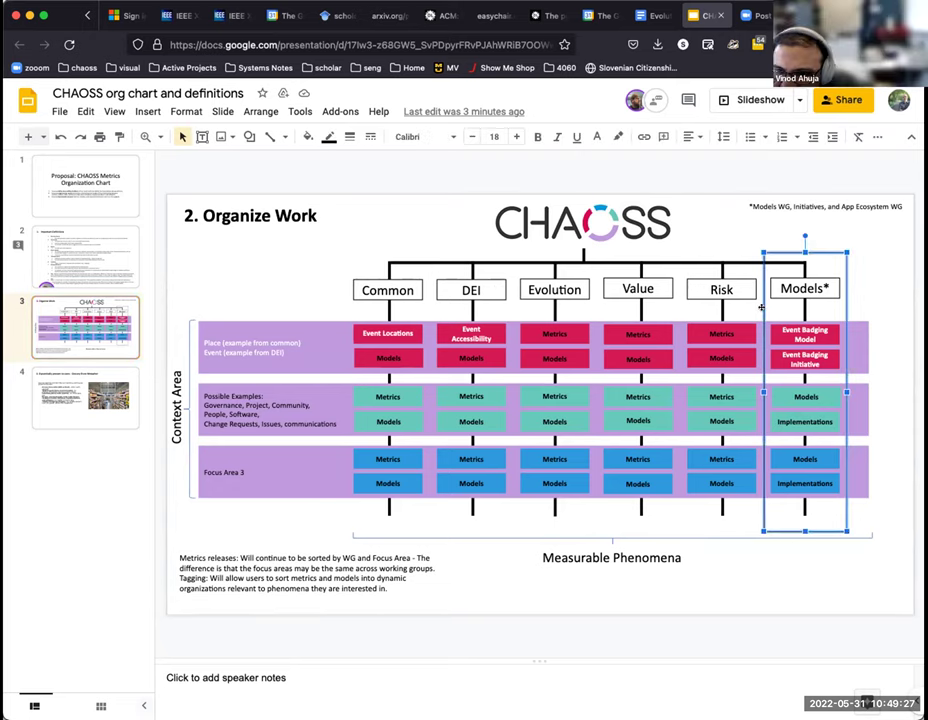
click(147, 111)
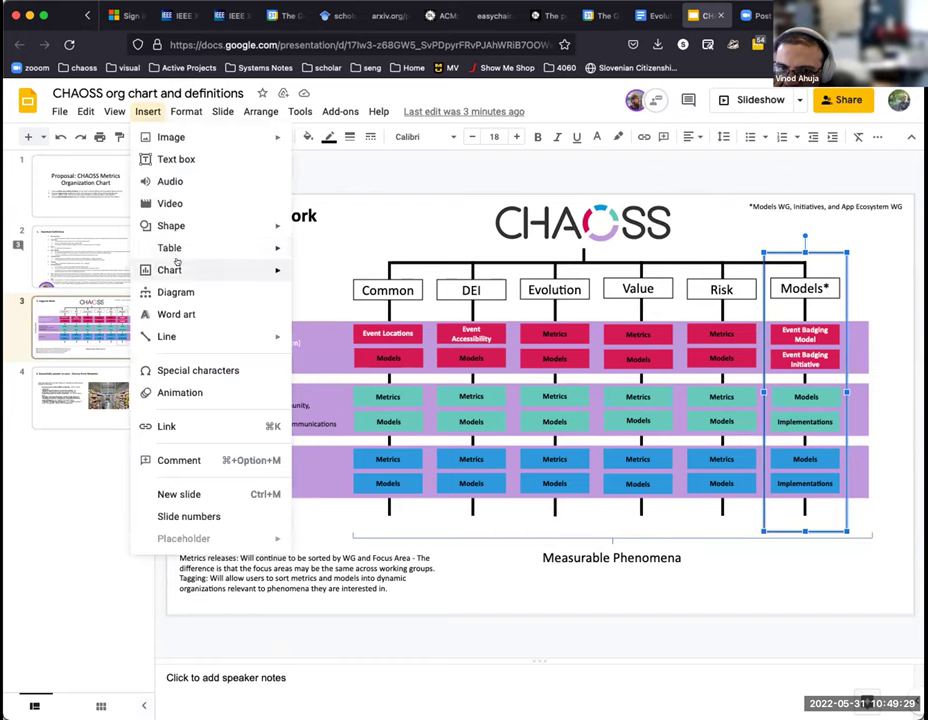
click(180, 458)
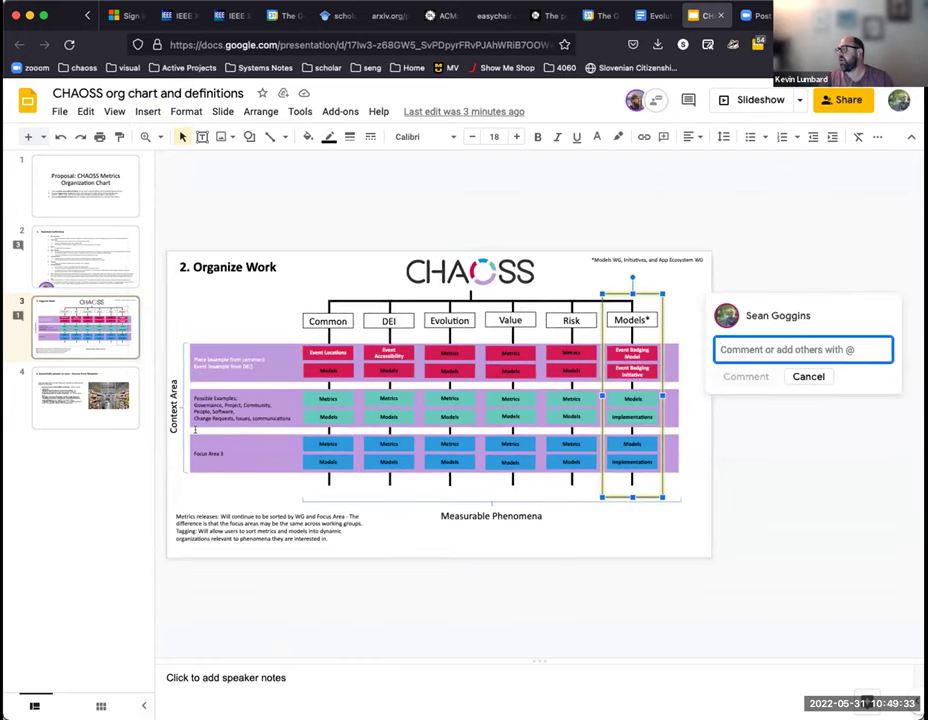
text(I think)
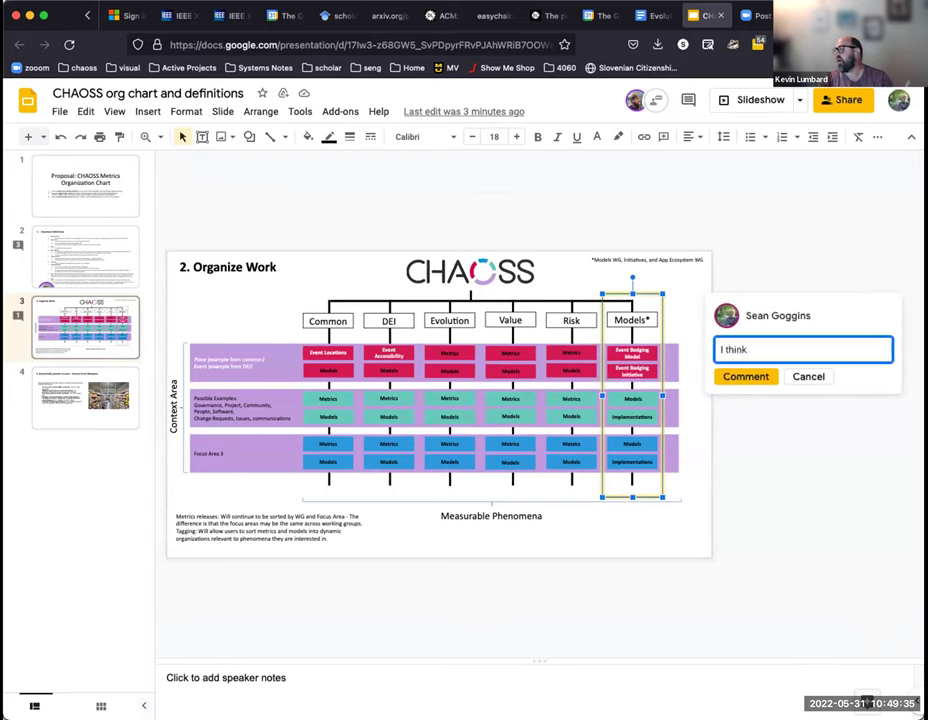
text( metrics models)
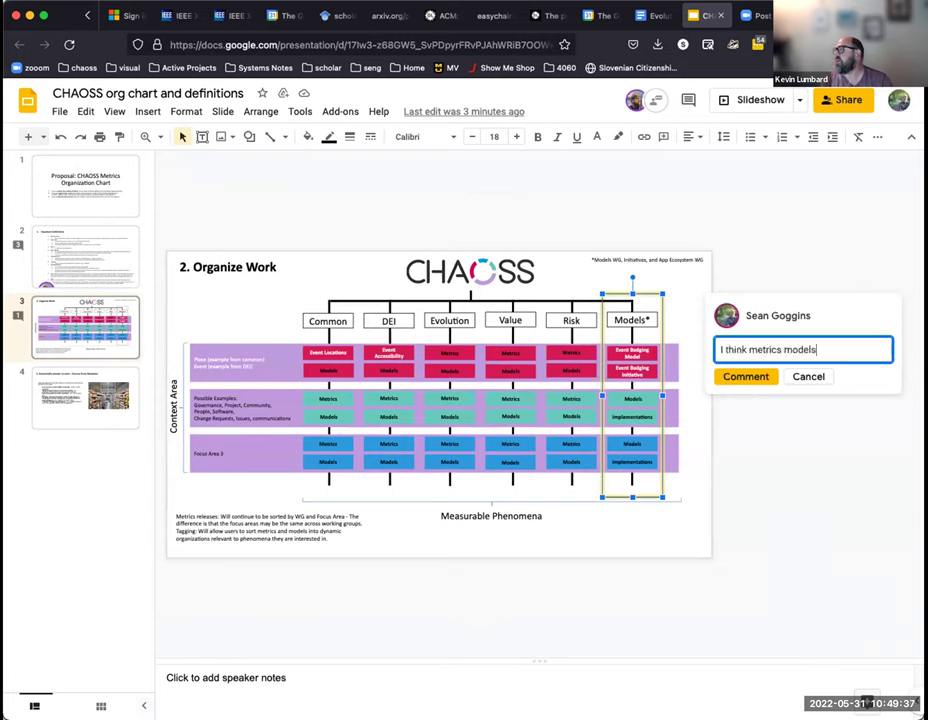
text( are really mo)
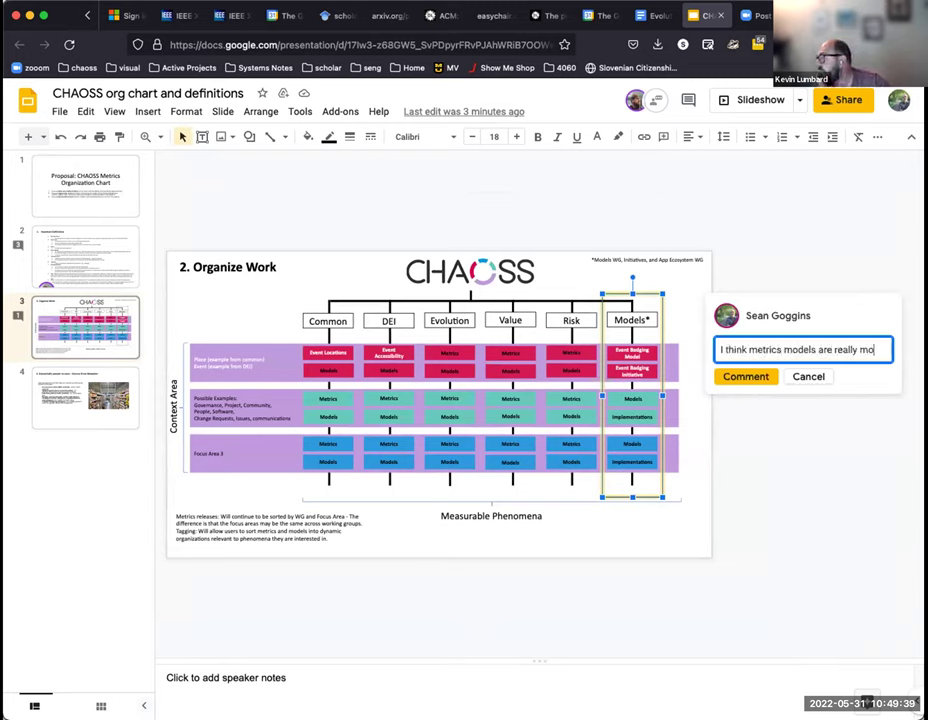
text(re of a m)
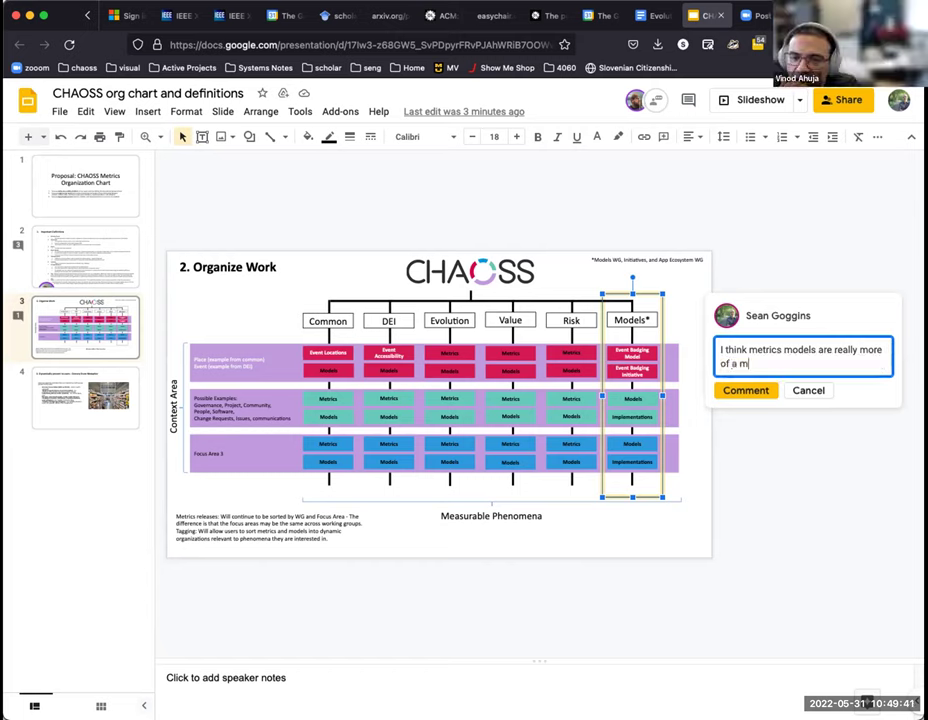
text(atrix acr)
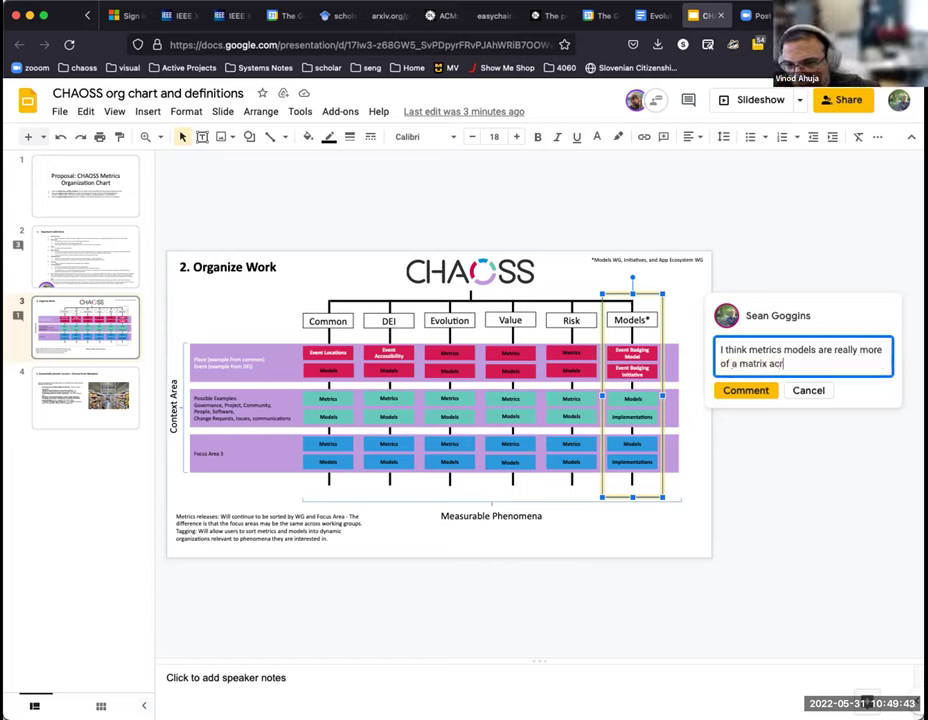
text(oss all metrics. So, the)
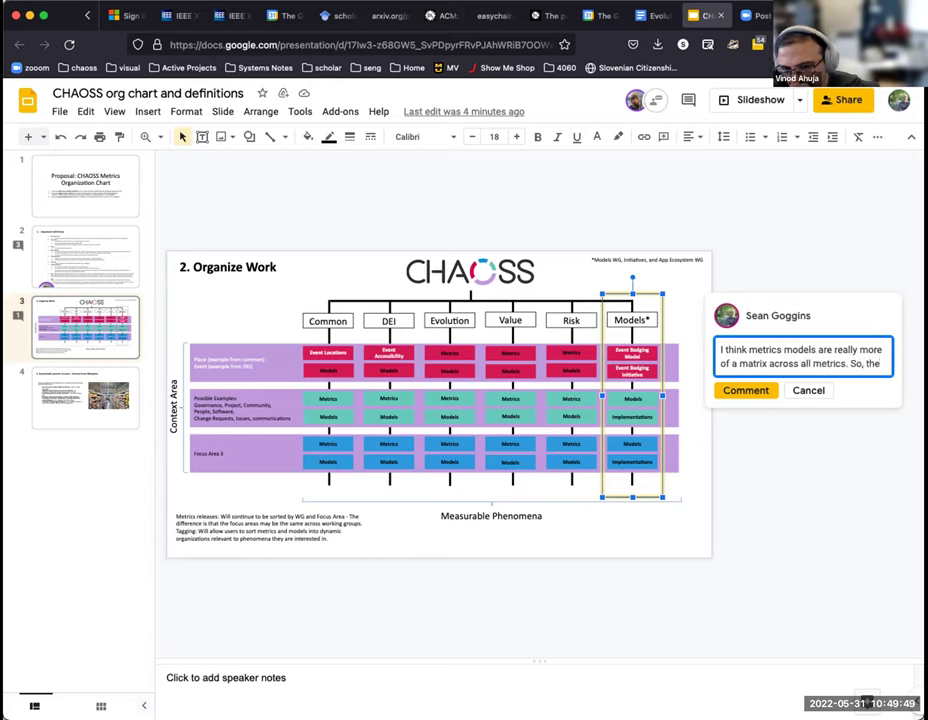
- Continue the comment with "So, the WG is a tag on a metric, and each model may employ metrics from ANY WG."
text( WG is a tag on a metric)
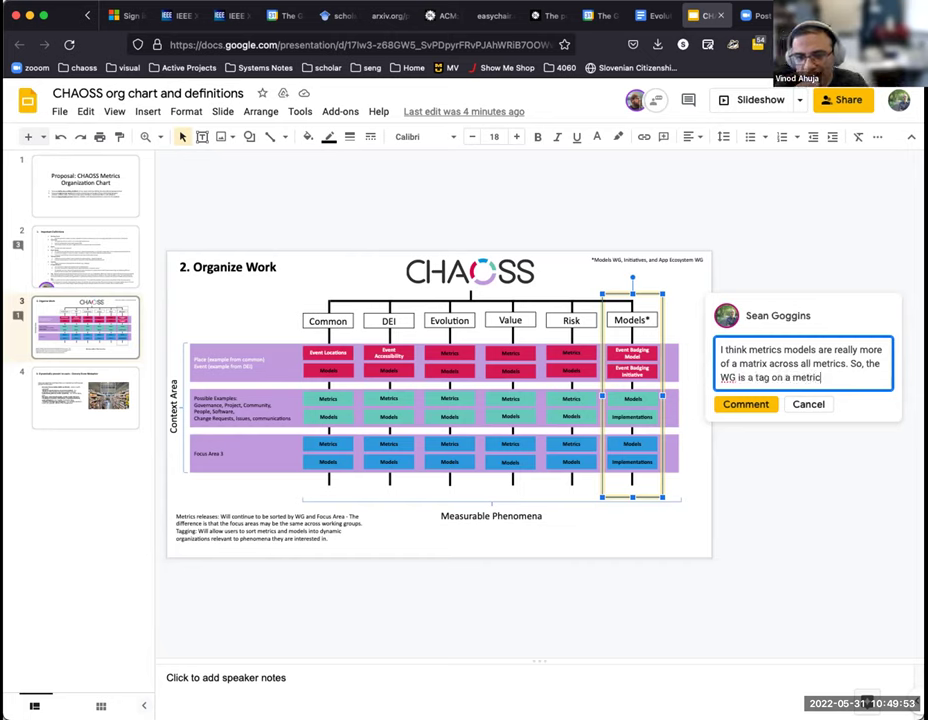
text(, and each model may e)
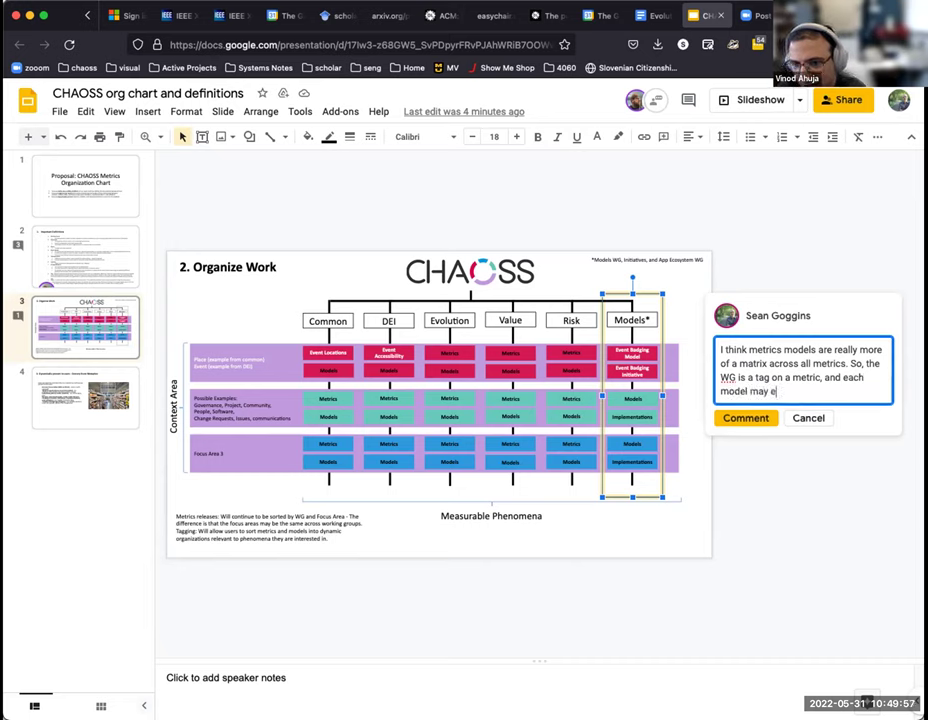
text(mploy metrics from ANY WG.)
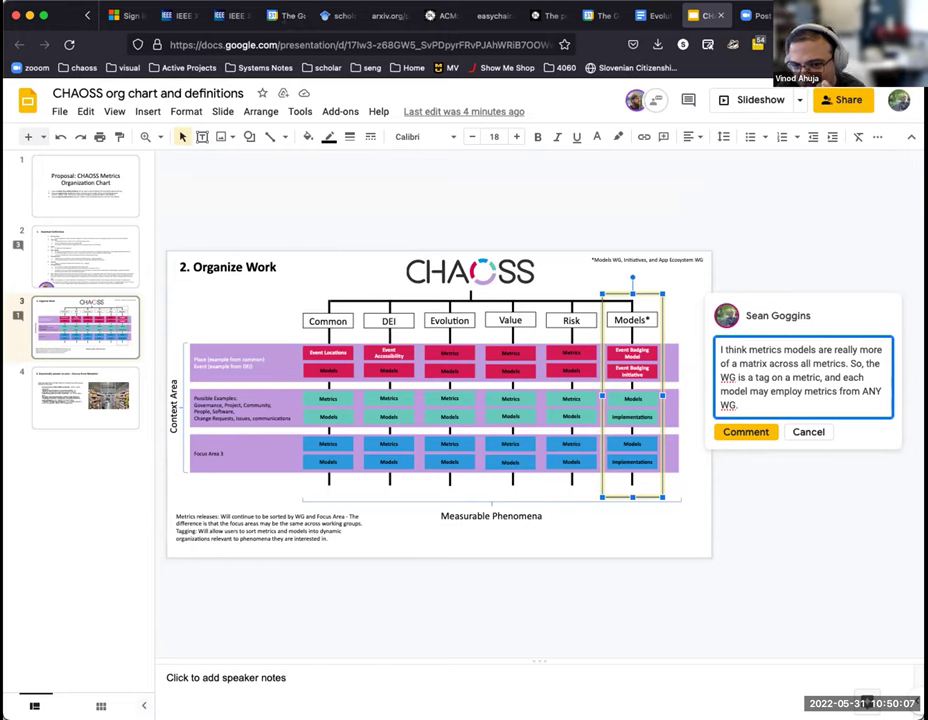
- Add the sentence "It is a way of organizing that is distinguishable from WG's." to the comment
text( It is a)
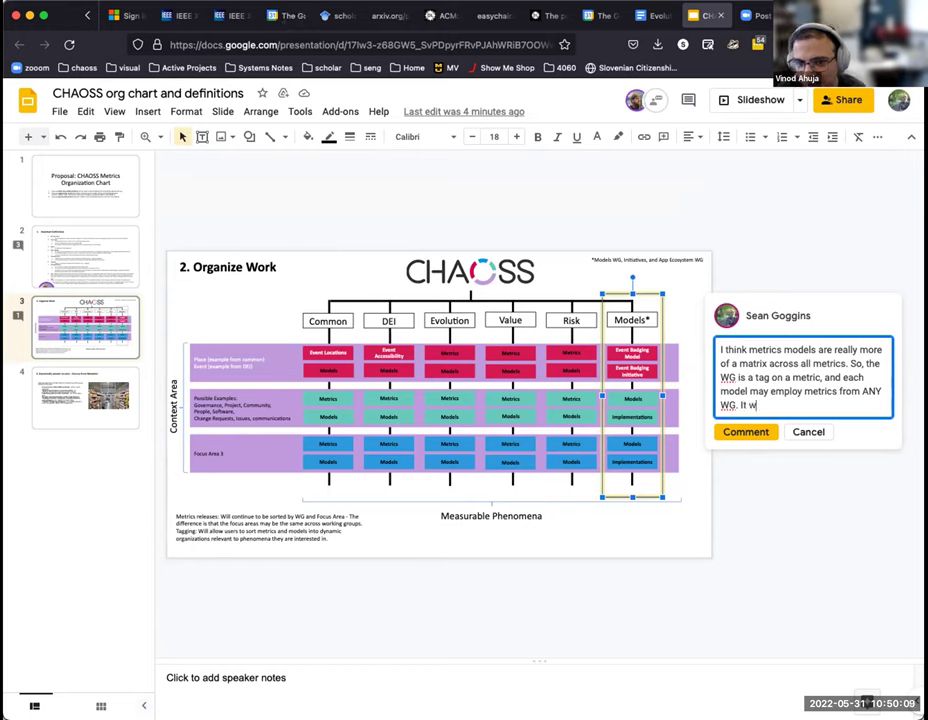
text( way o)
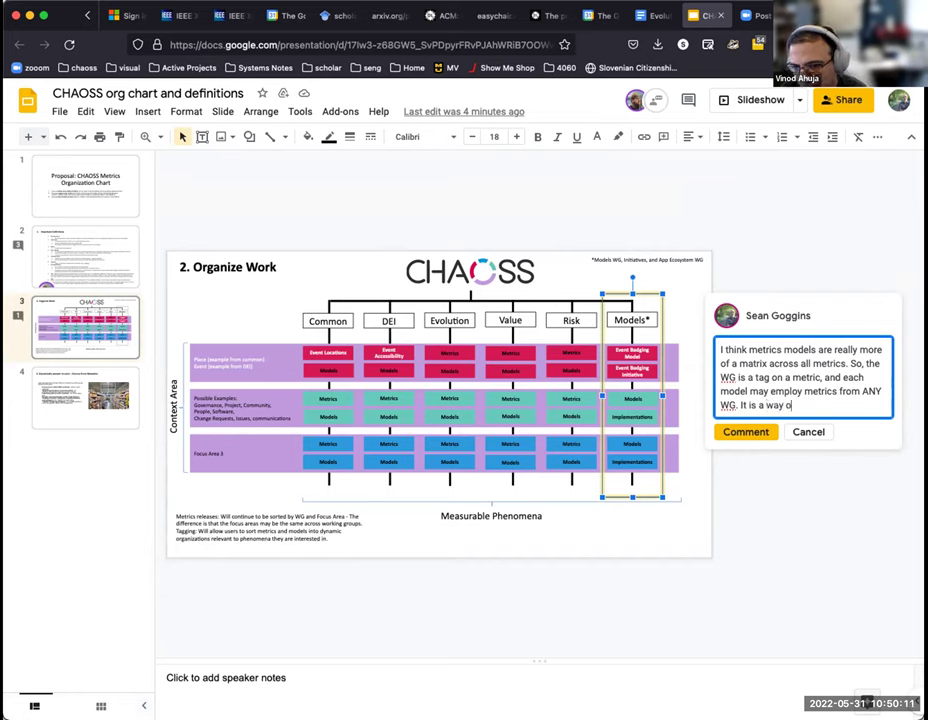
text(f organizing tha)
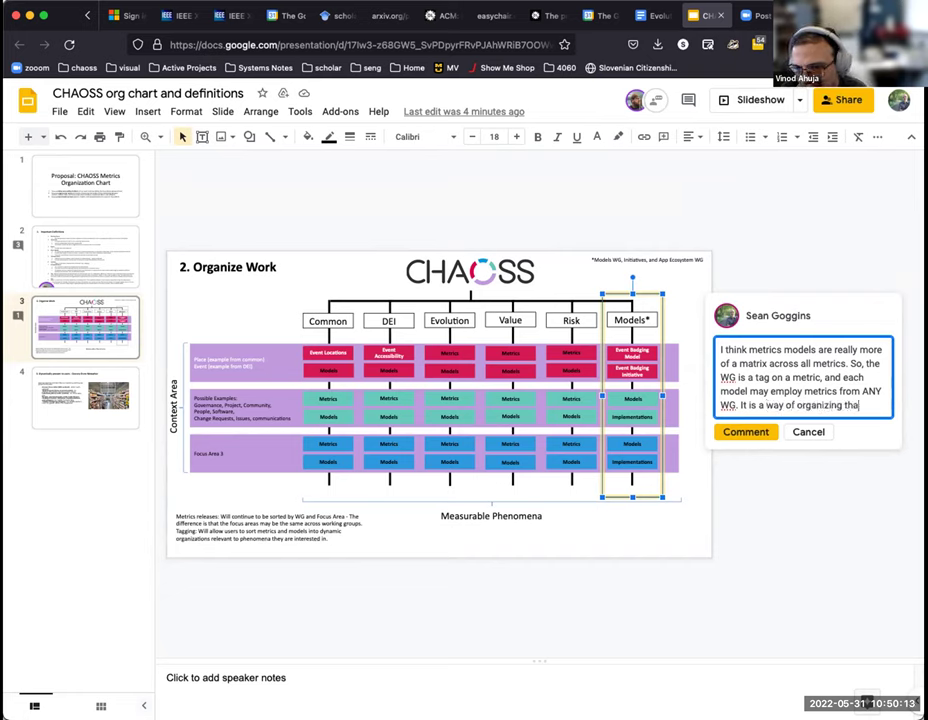
text(t is distinguished)
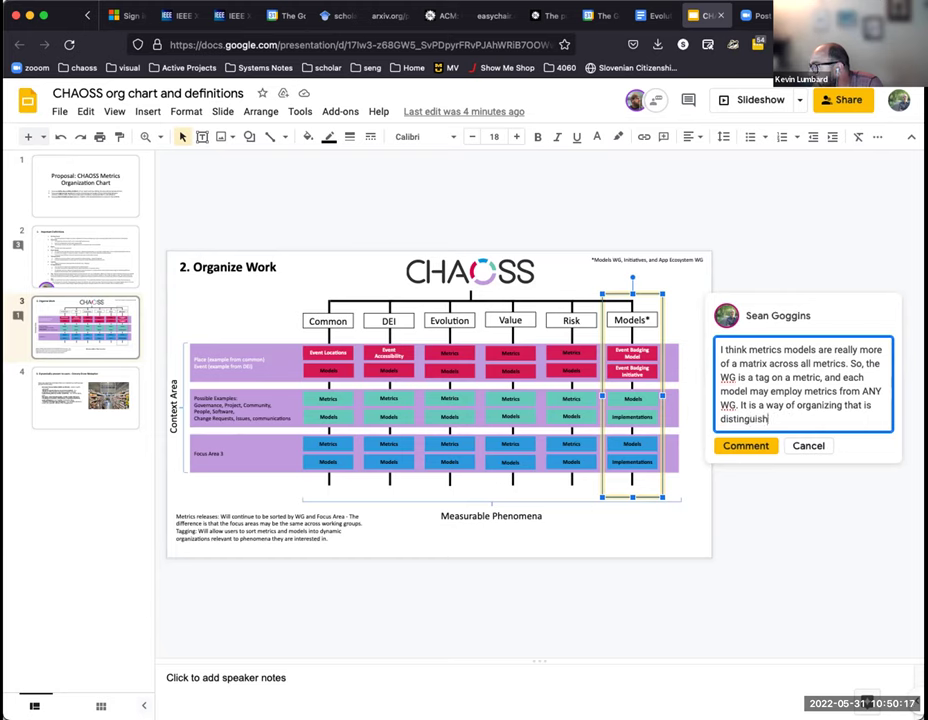
key(BackSpace)
key(BackSpace)
text(able)
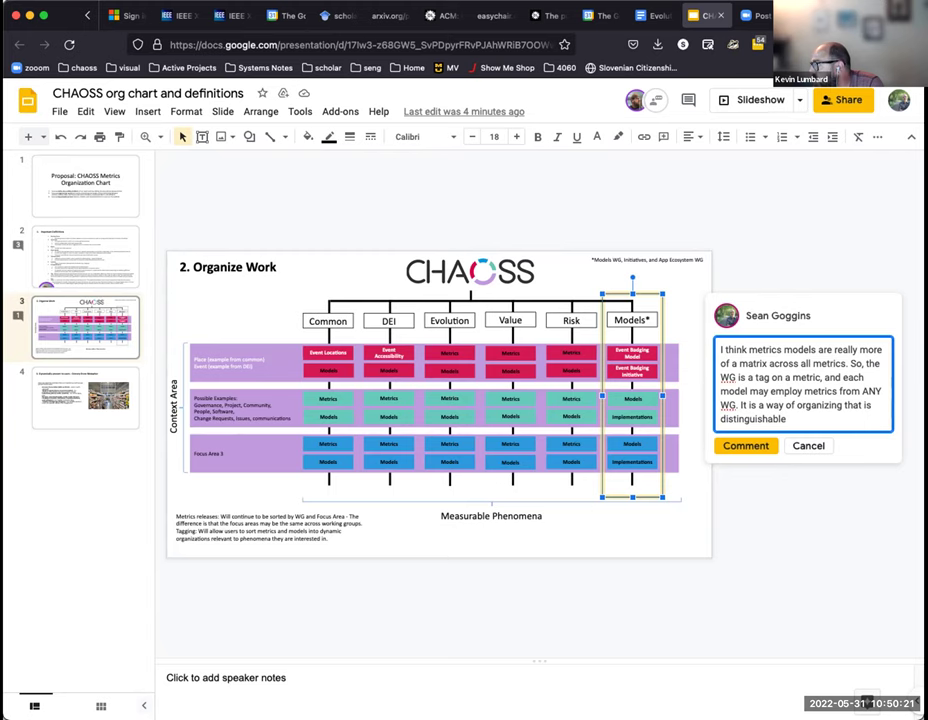
text( from wG)
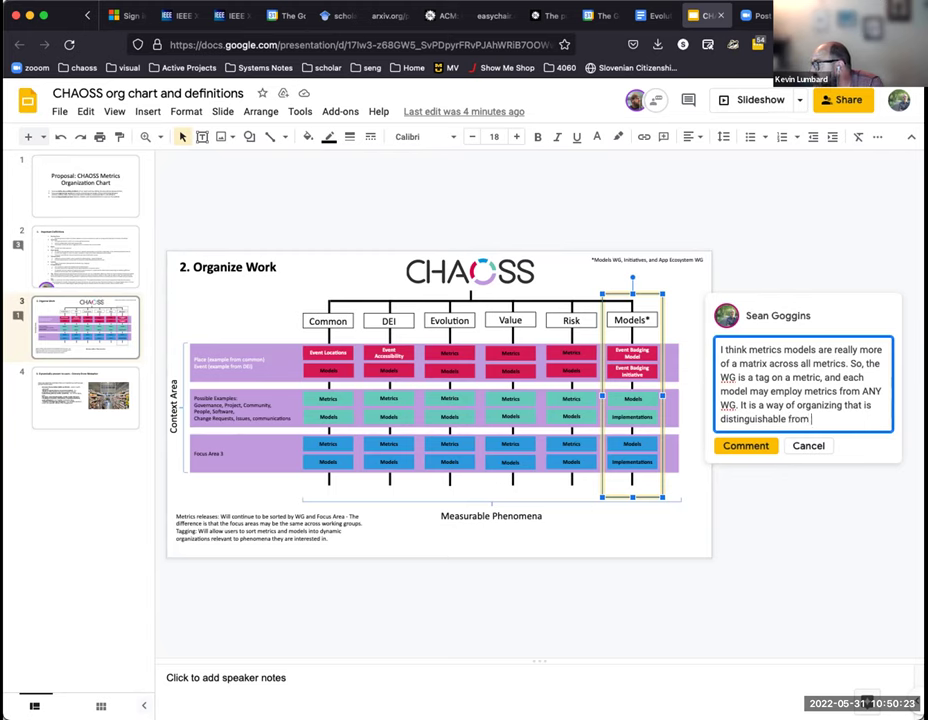
key(BackSpace)
key(BackSpace)
text(WG)
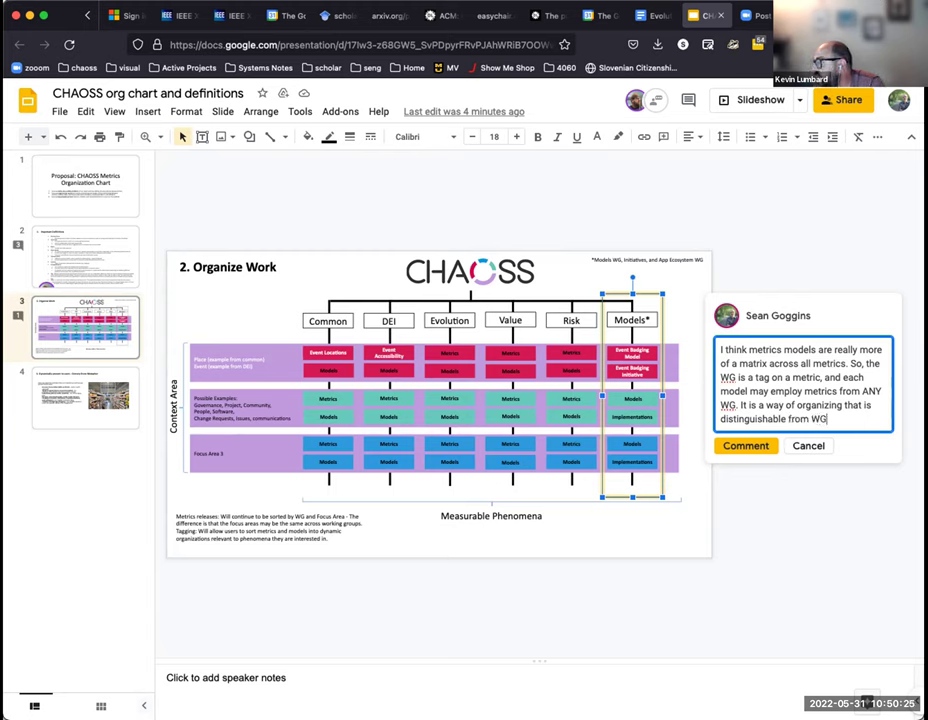
text('s. Metrics Models)
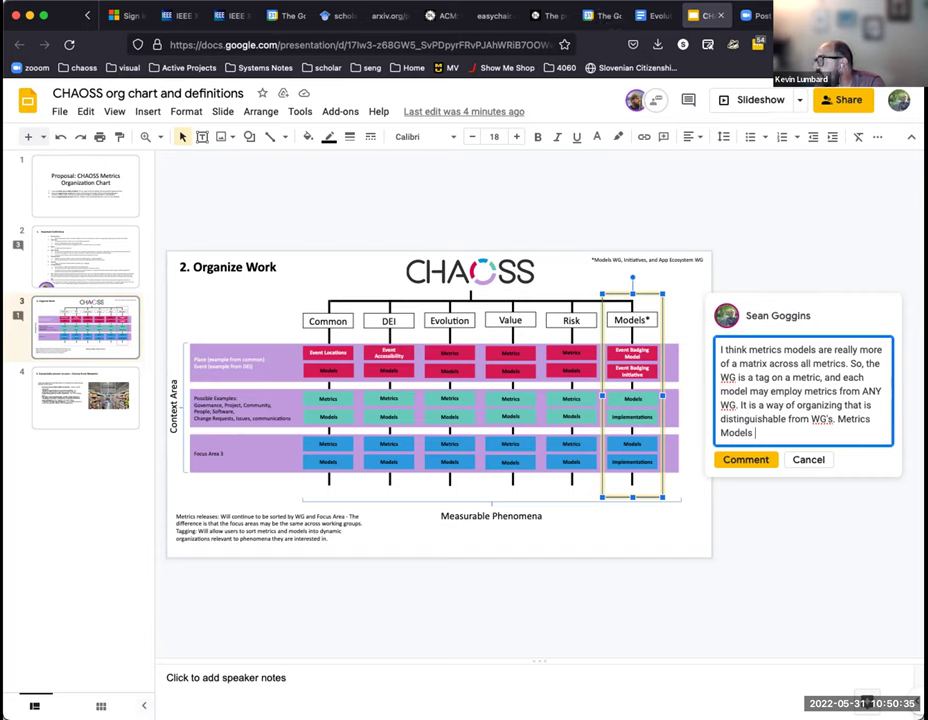
- End the comment with "Metrics Models exist across working groups." and post it
text(exi)
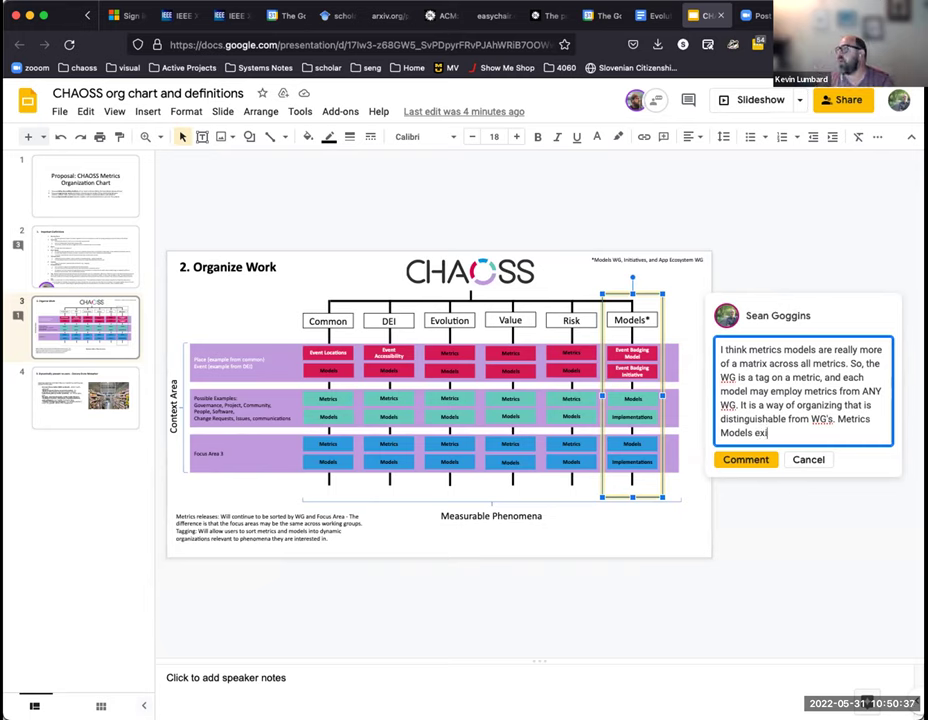
text(st across work)
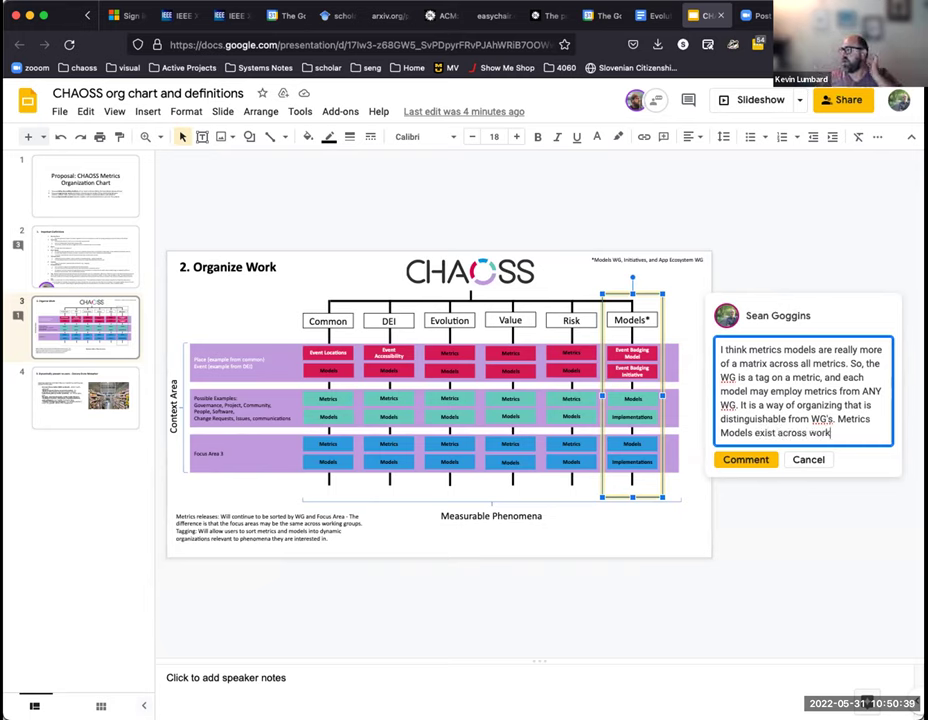
text(ing groups.)
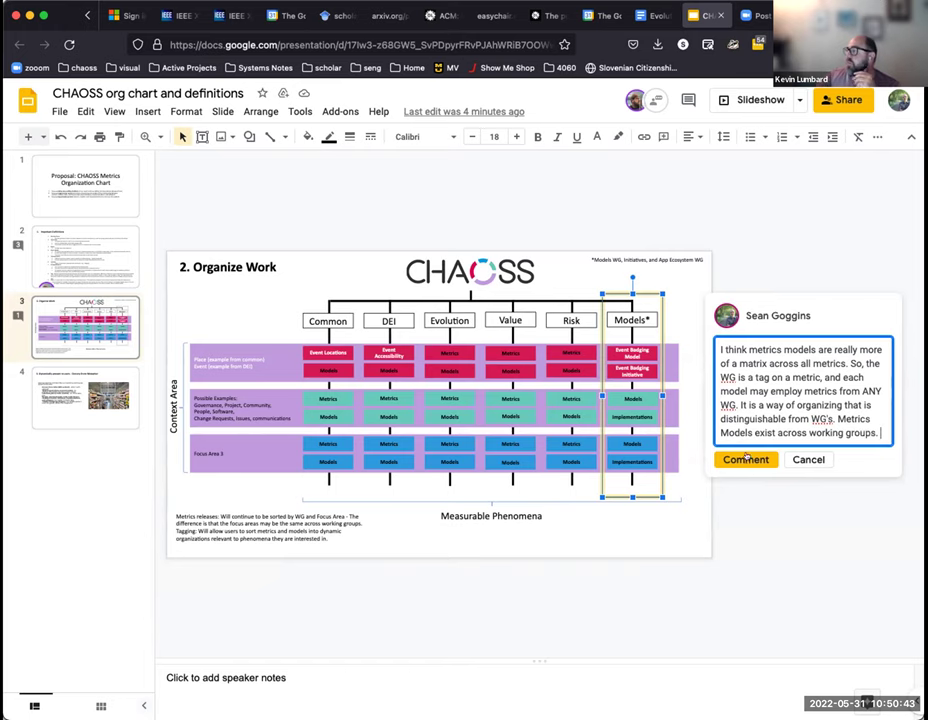
click(746, 459)
- Highlight the first two proposal points on the title slide for review, and return to the Organize Work chart
click(64, 189)
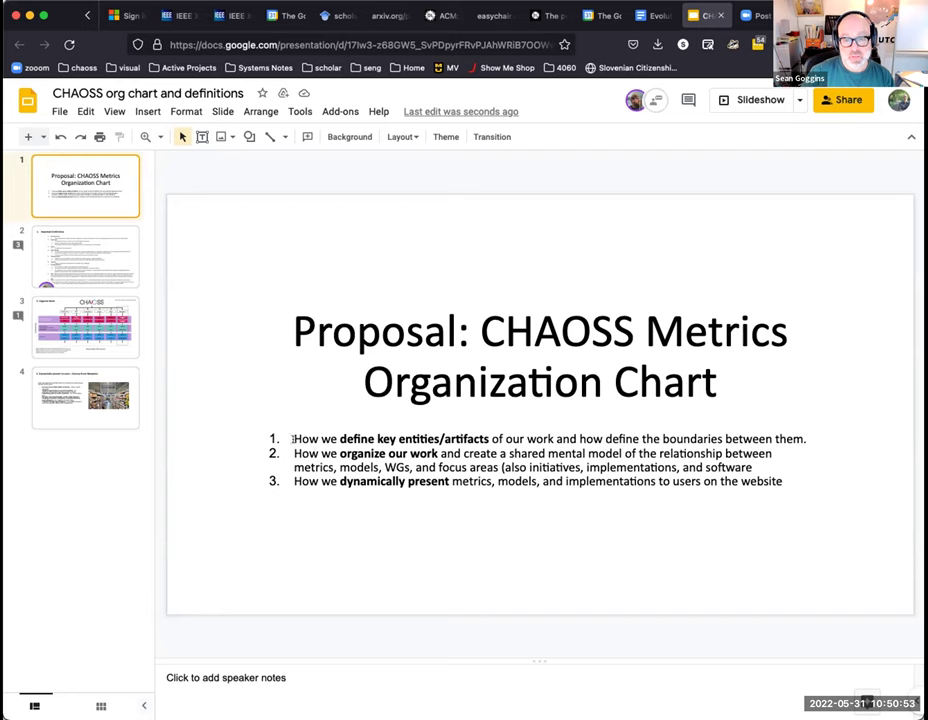
drag(291, 439, 759, 463)
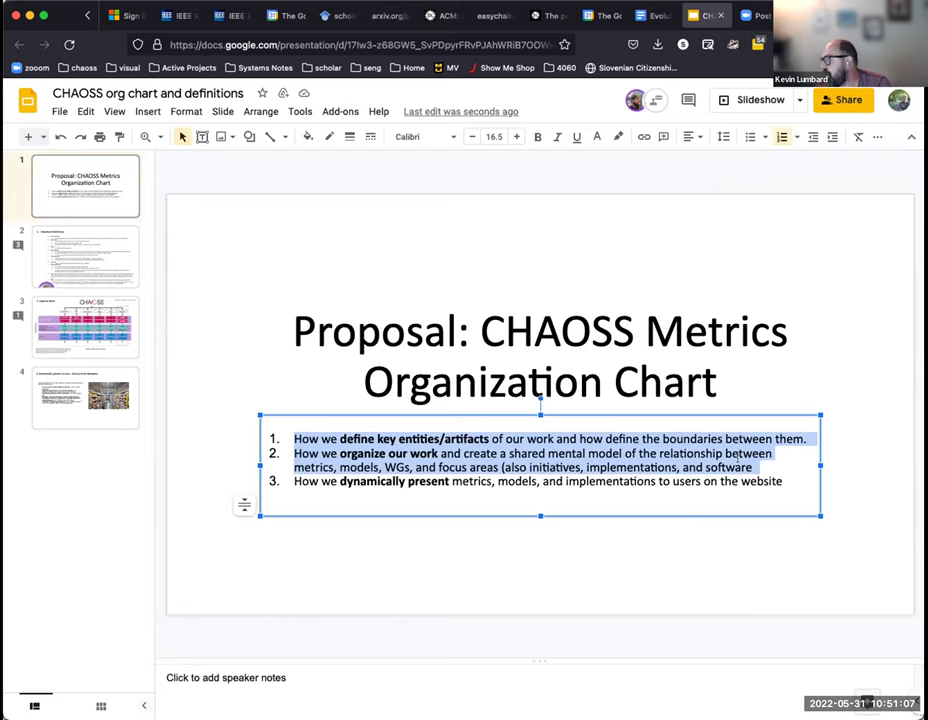
click(100, 307)
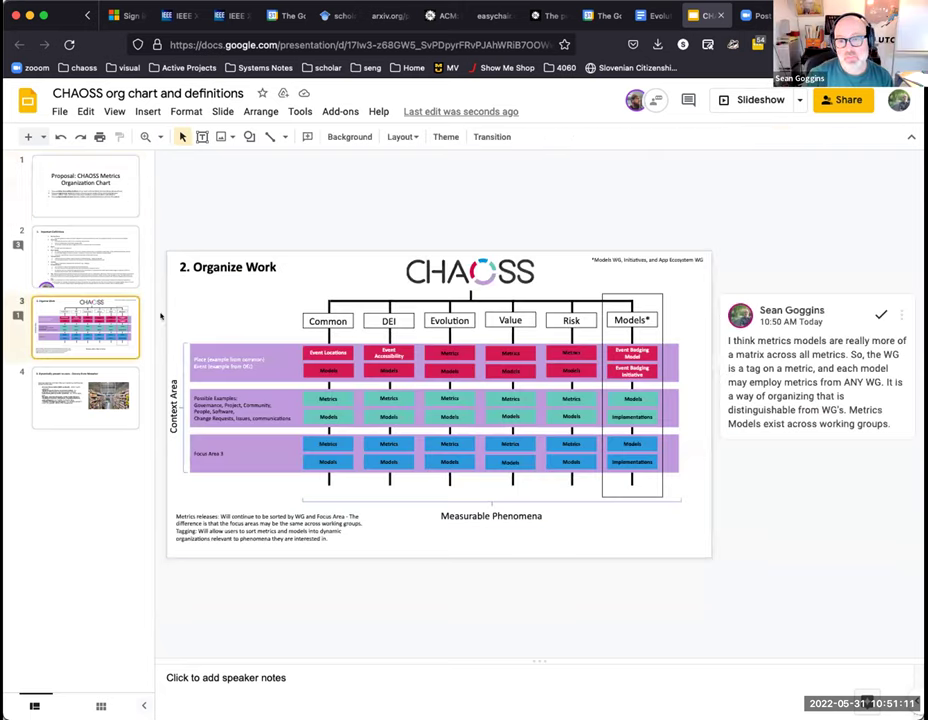